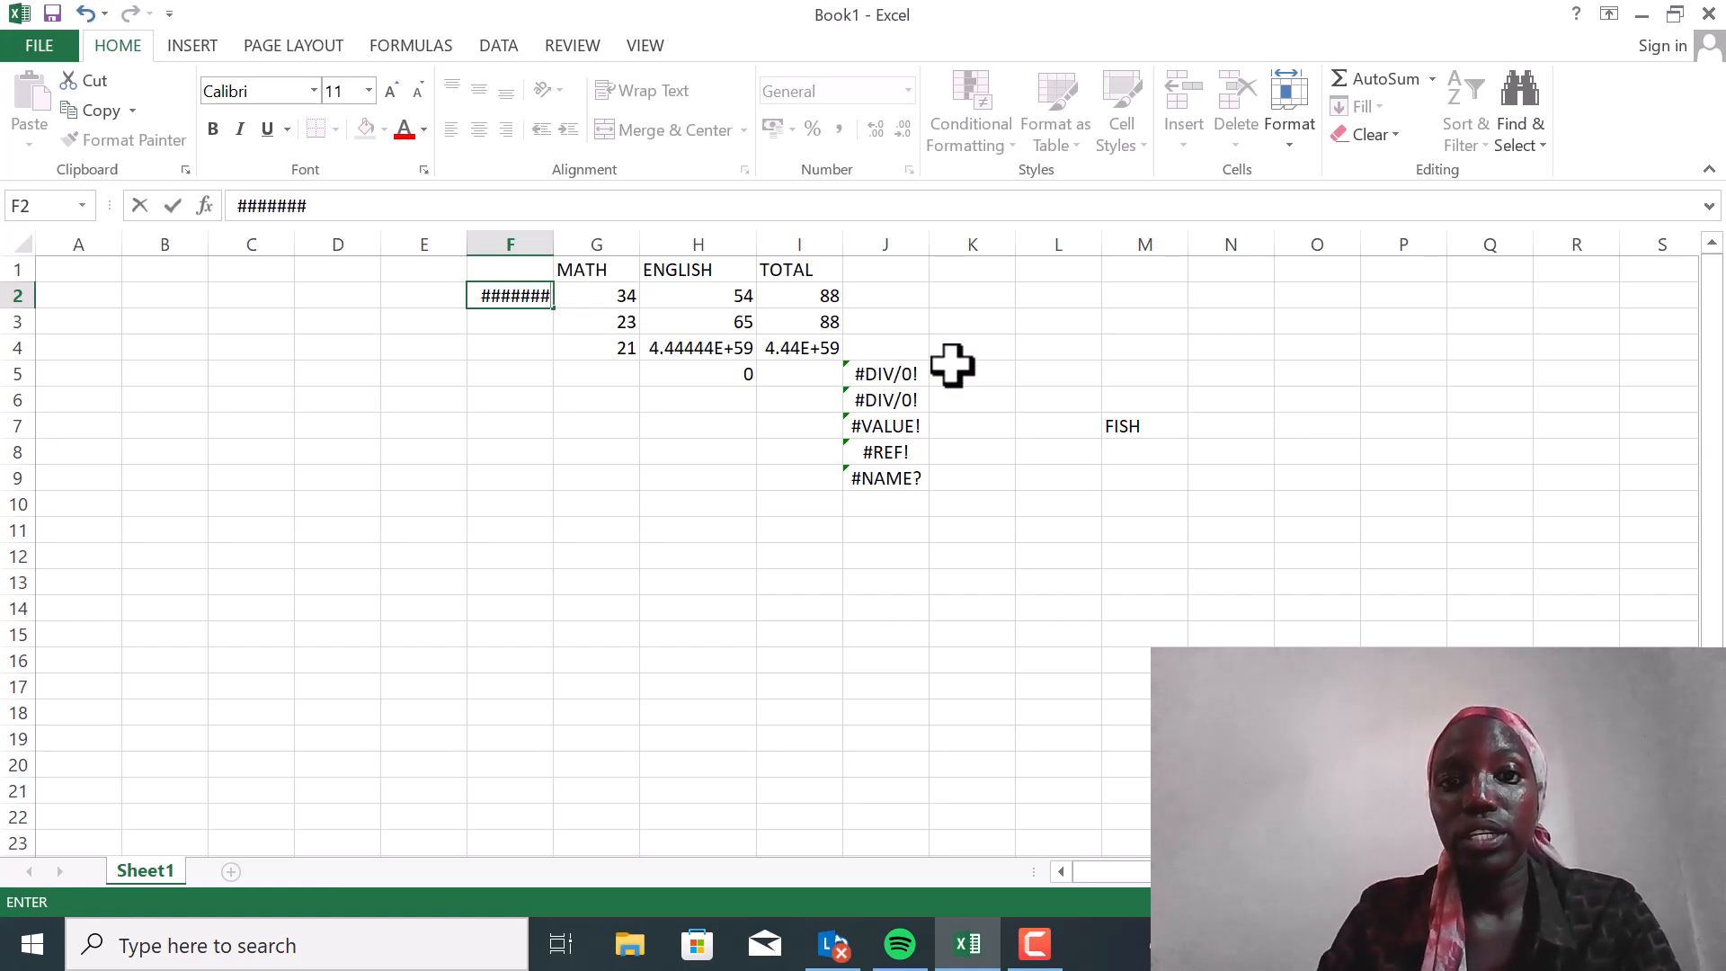
Enter the formula =SUM(G2:H2) in cell J2 to add the first row's MATH and ENGLISH marks
{"action": "left_click", "coordinate": [883, 294]}
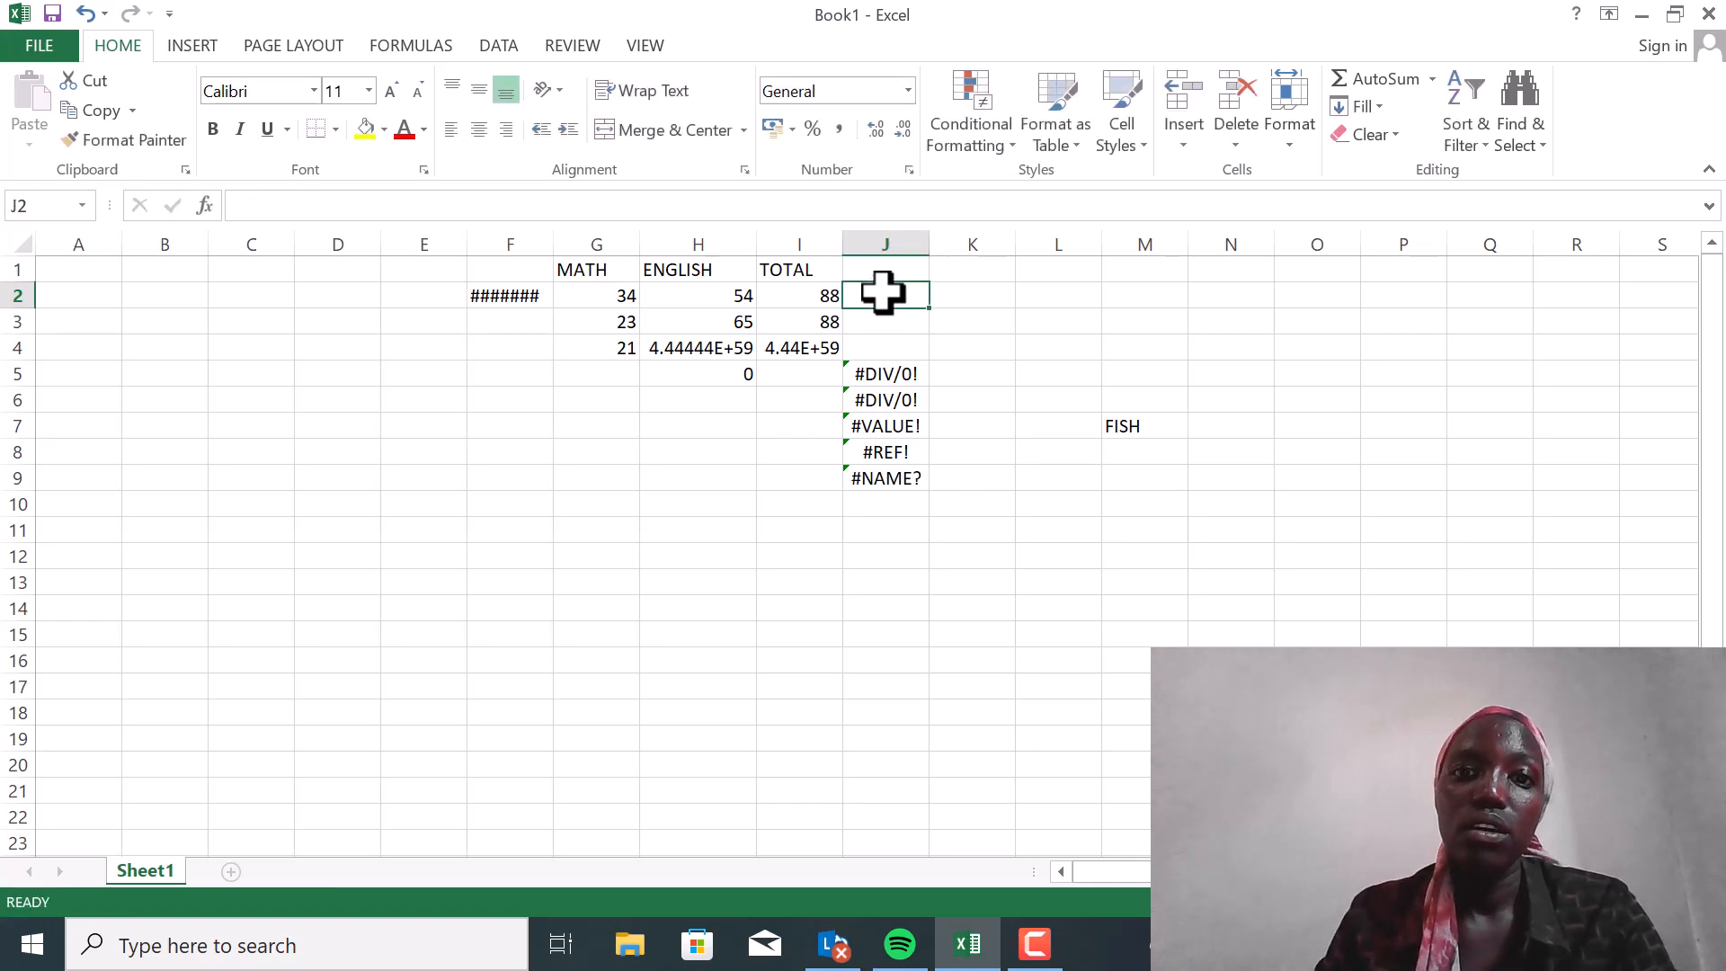
{"action": "type", "text": "="}
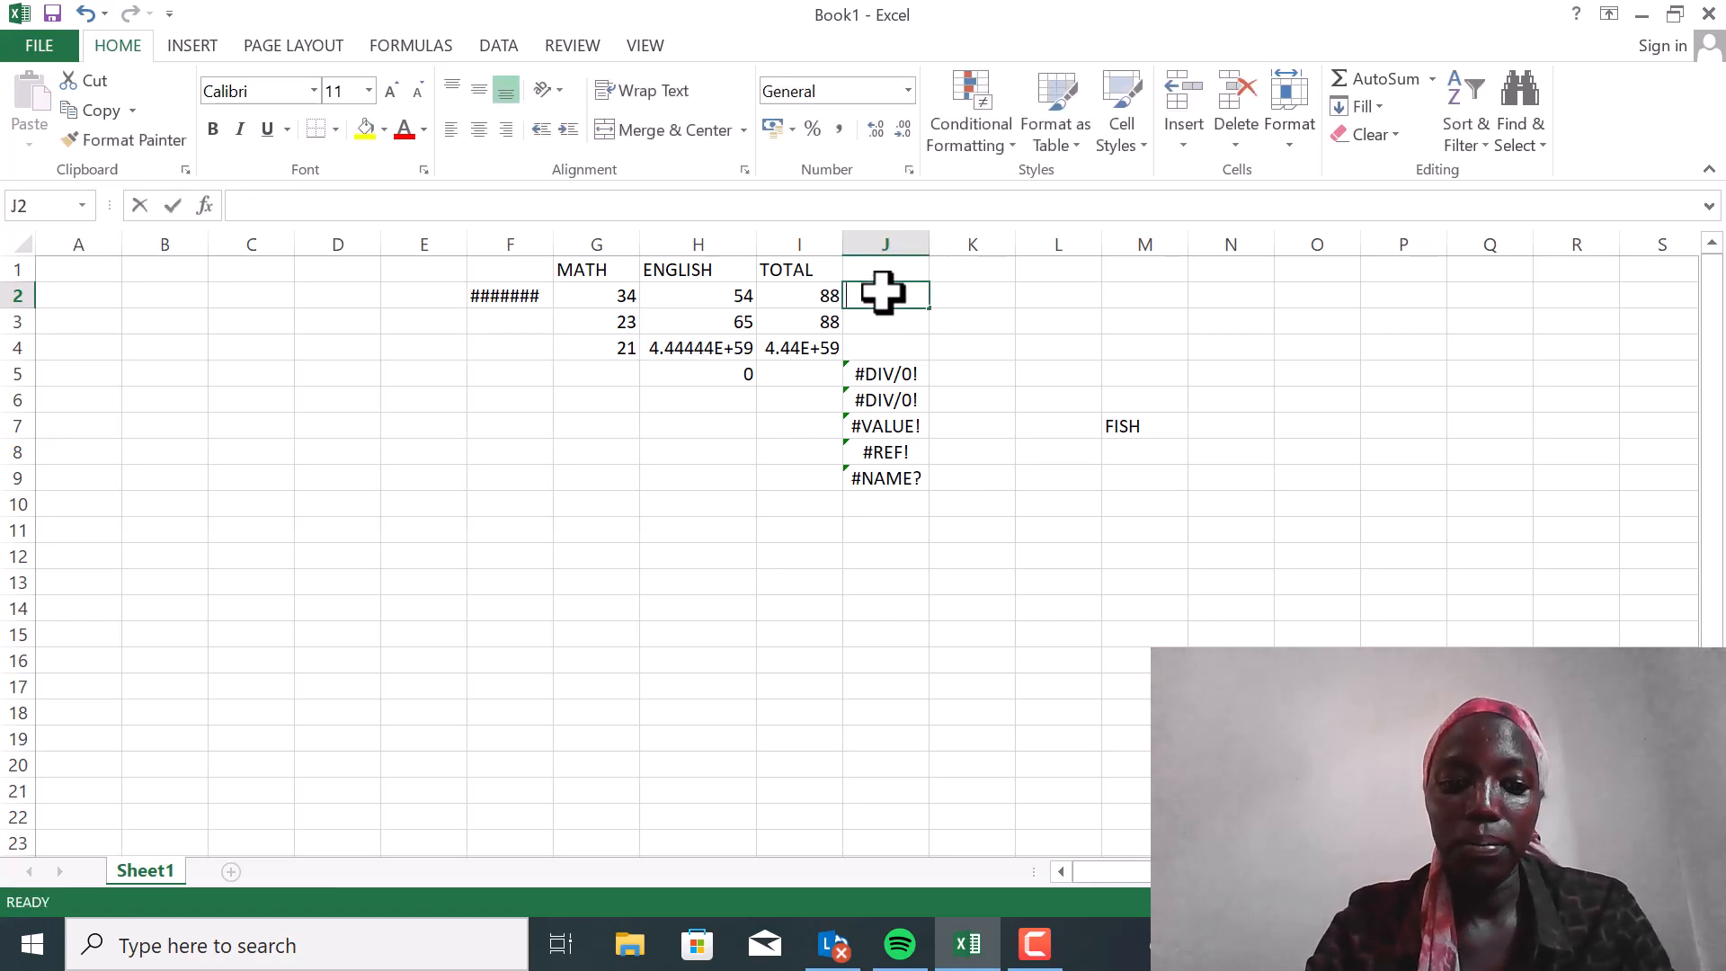
{"action": "type", "text": "SU"}
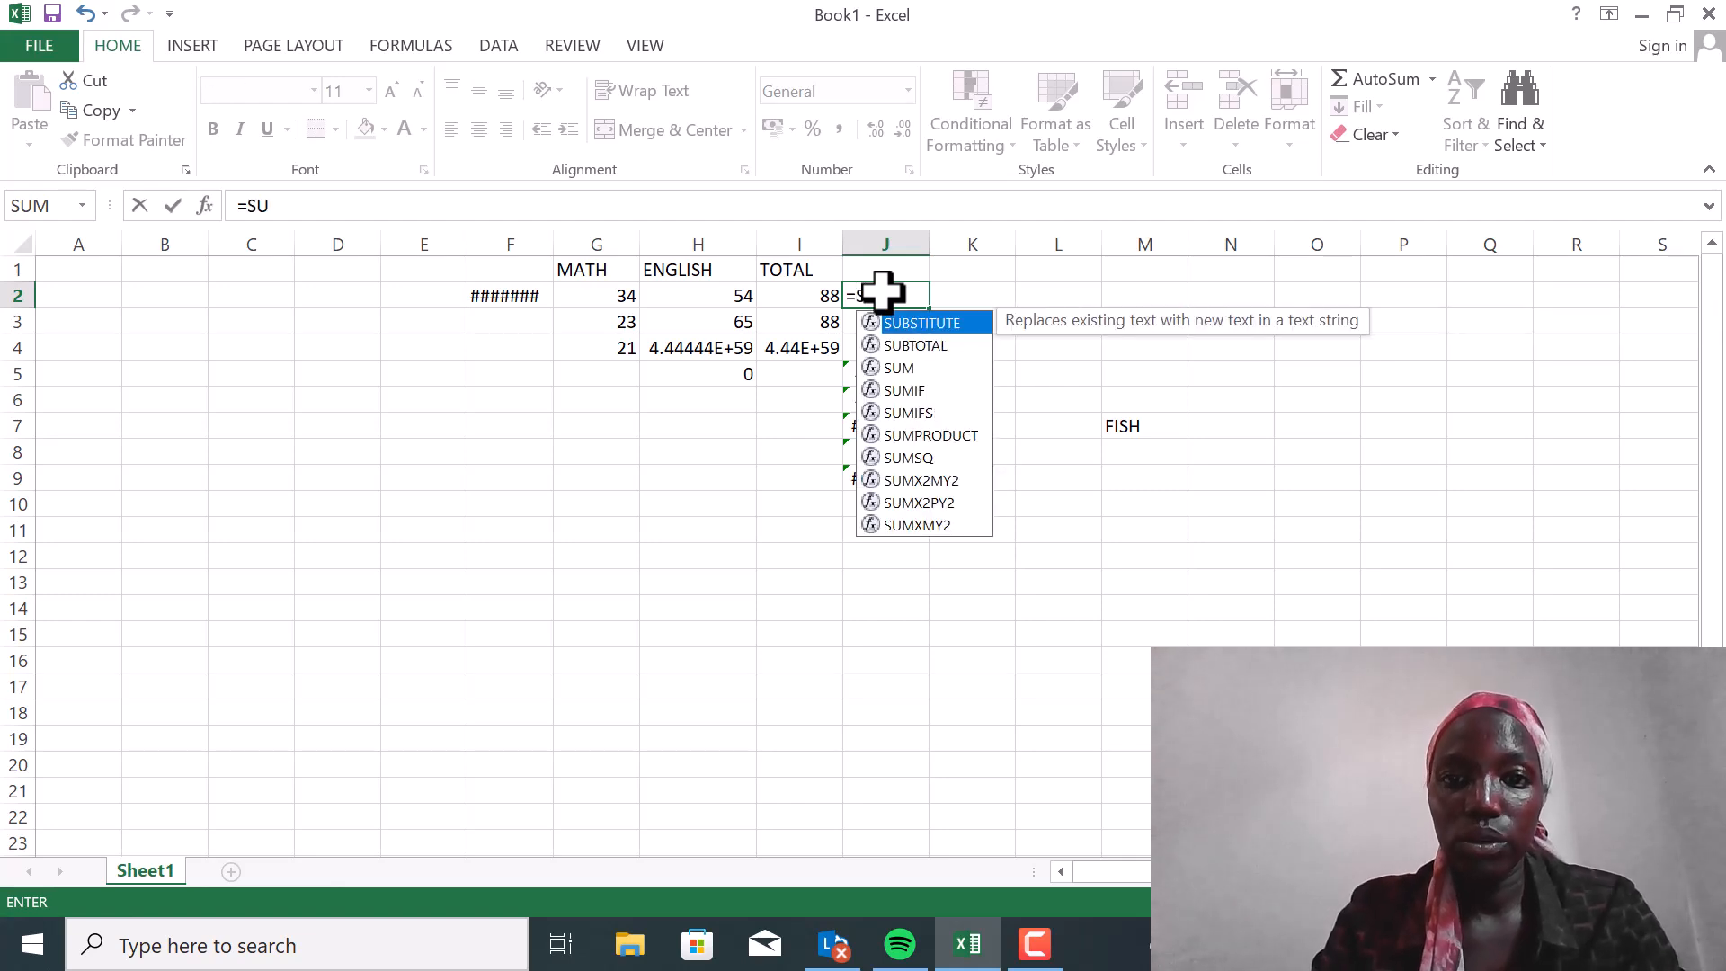
{"action": "type", "text": "M"}
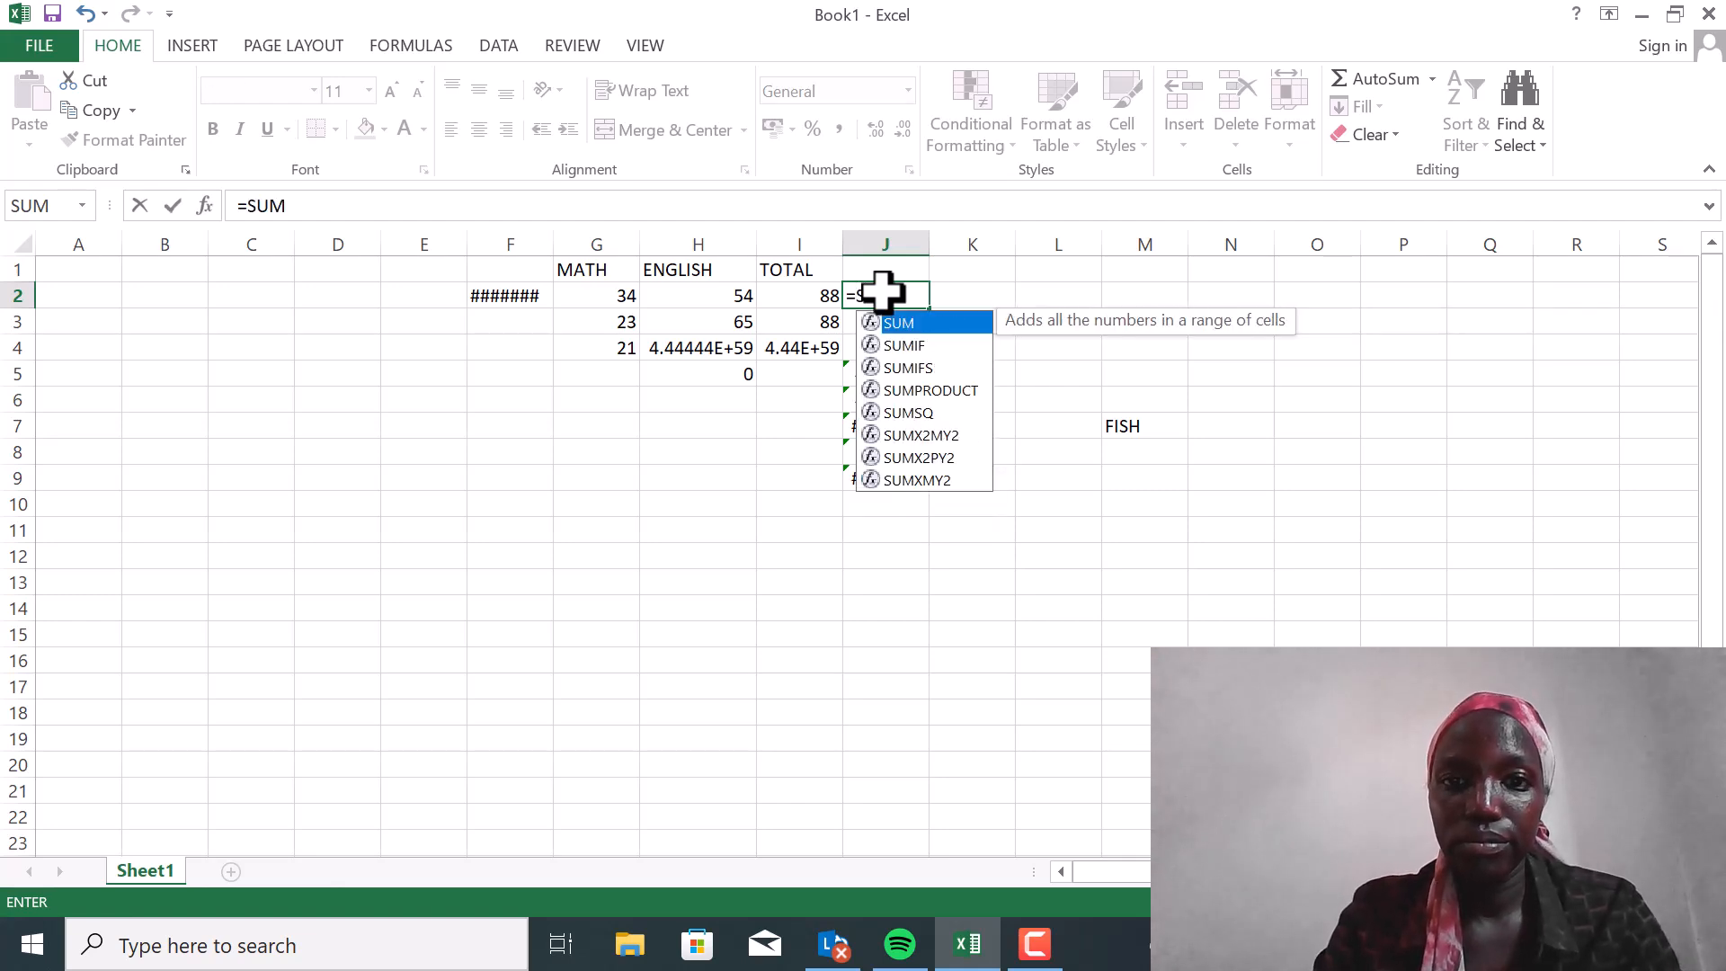
{"action": "type", "text": "("}
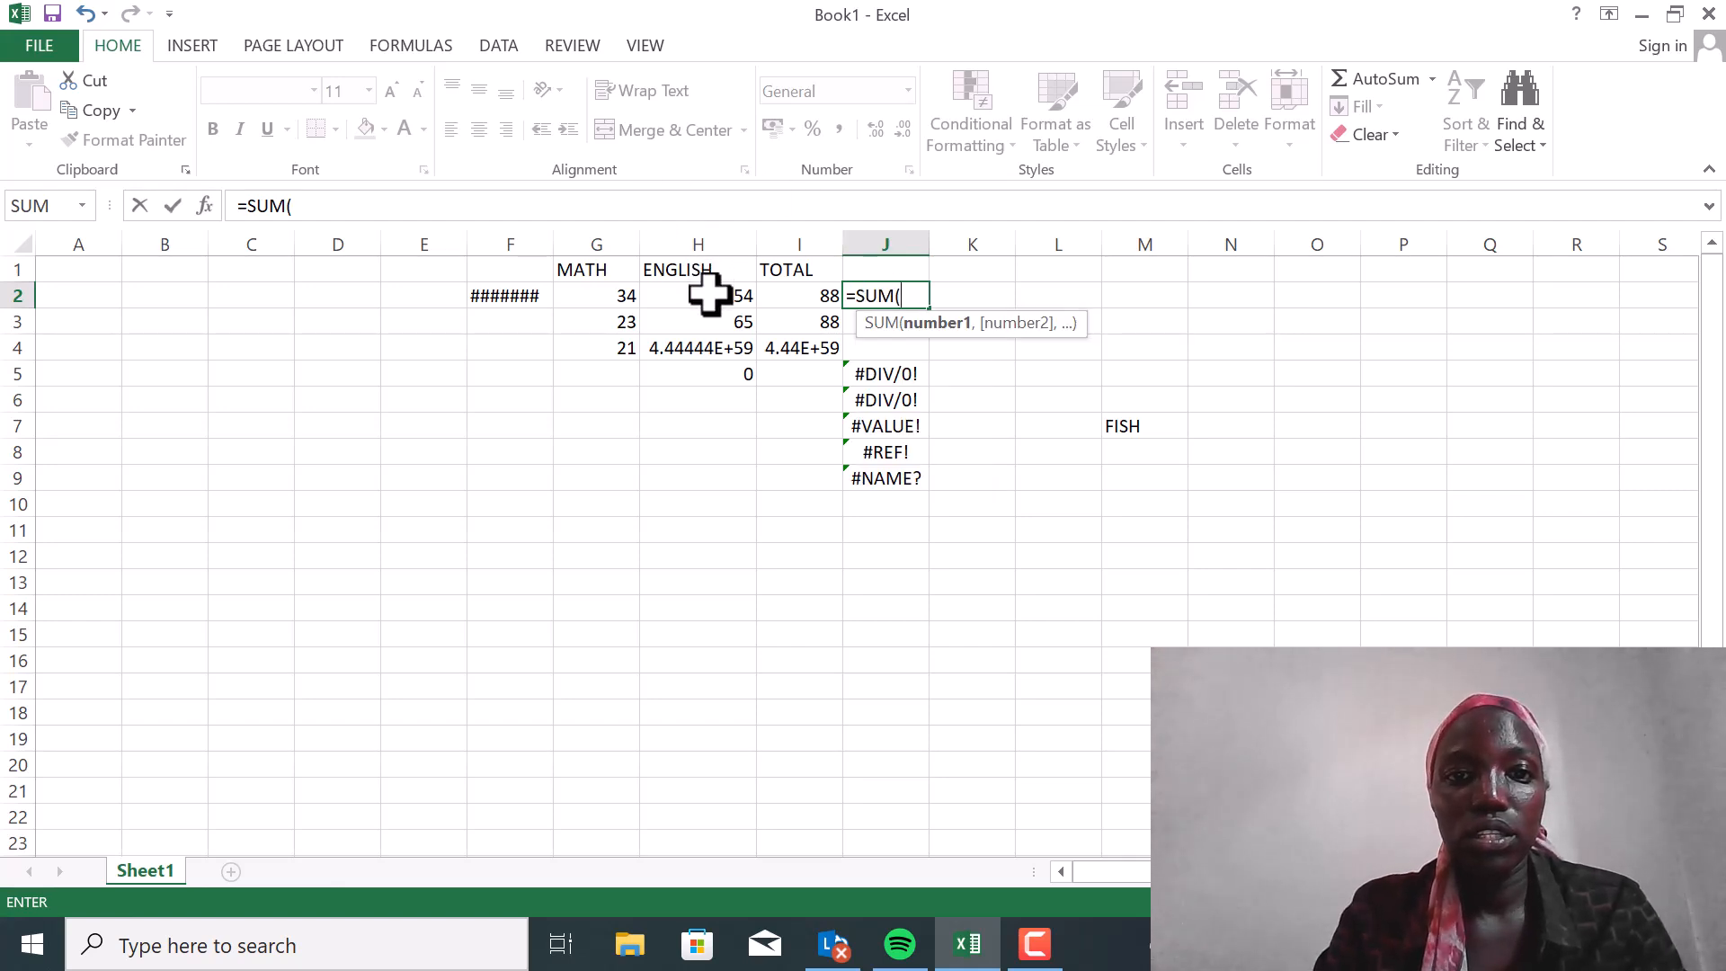
{"action": "left_click", "coordinate": [607, 299]}
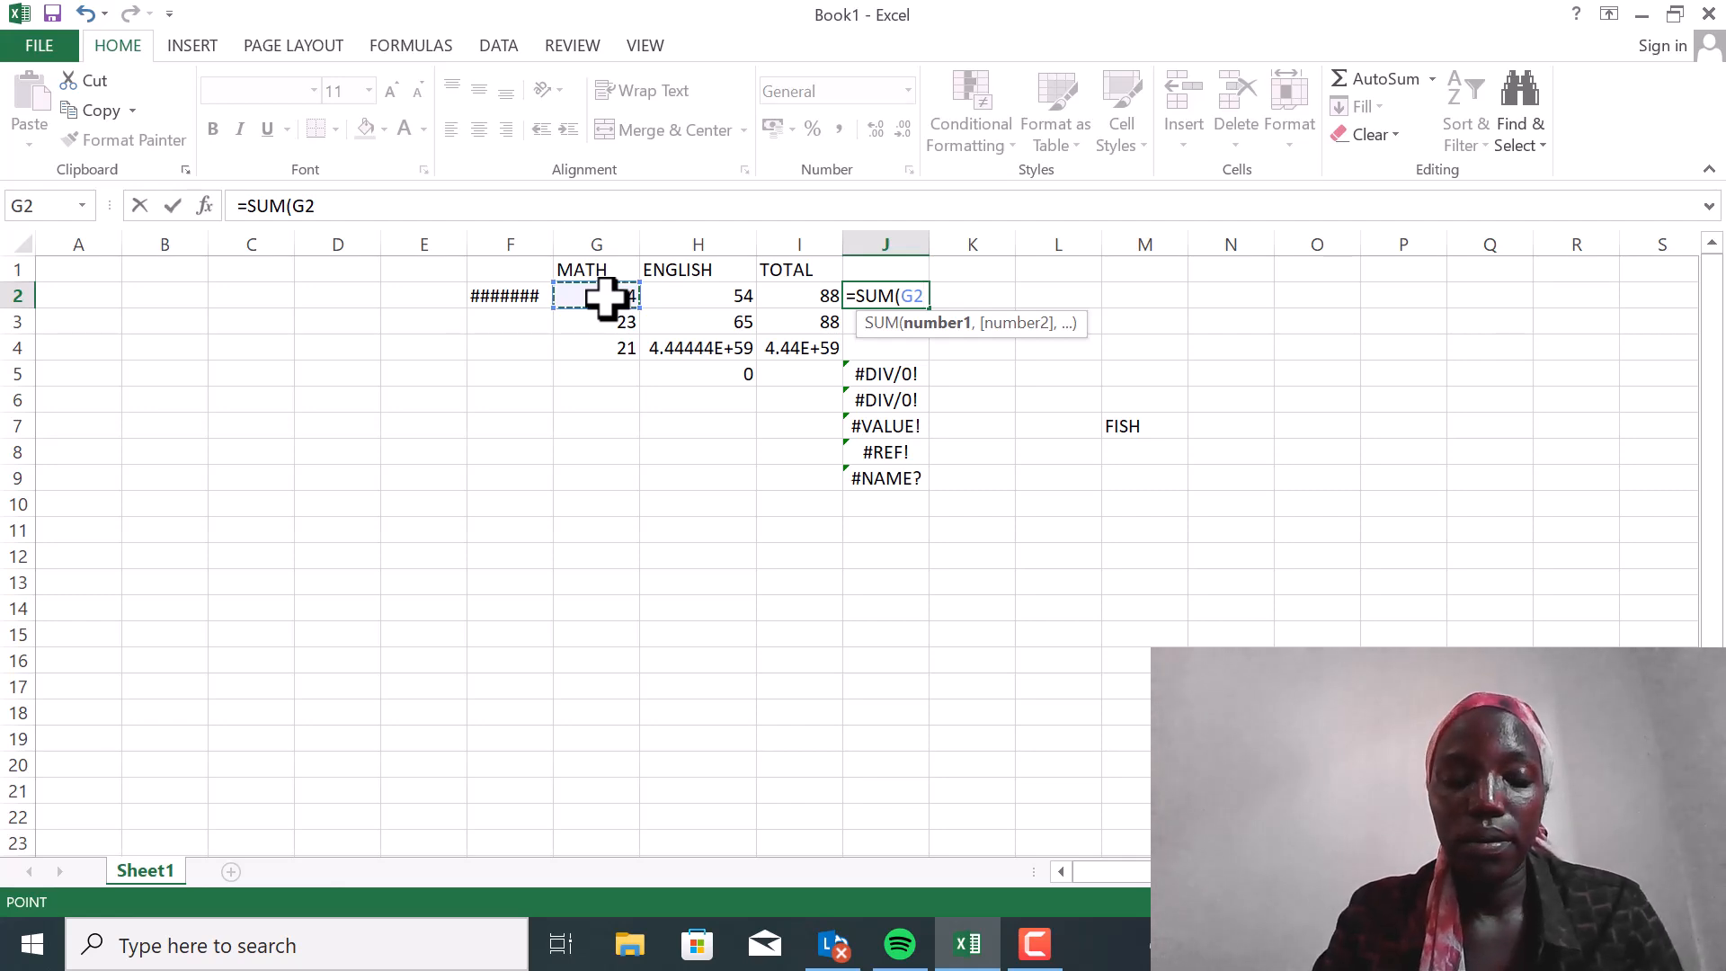
{"action": "left_click_drag", "start_coordinate": [605, 296], "coordinate": [707, 295]}
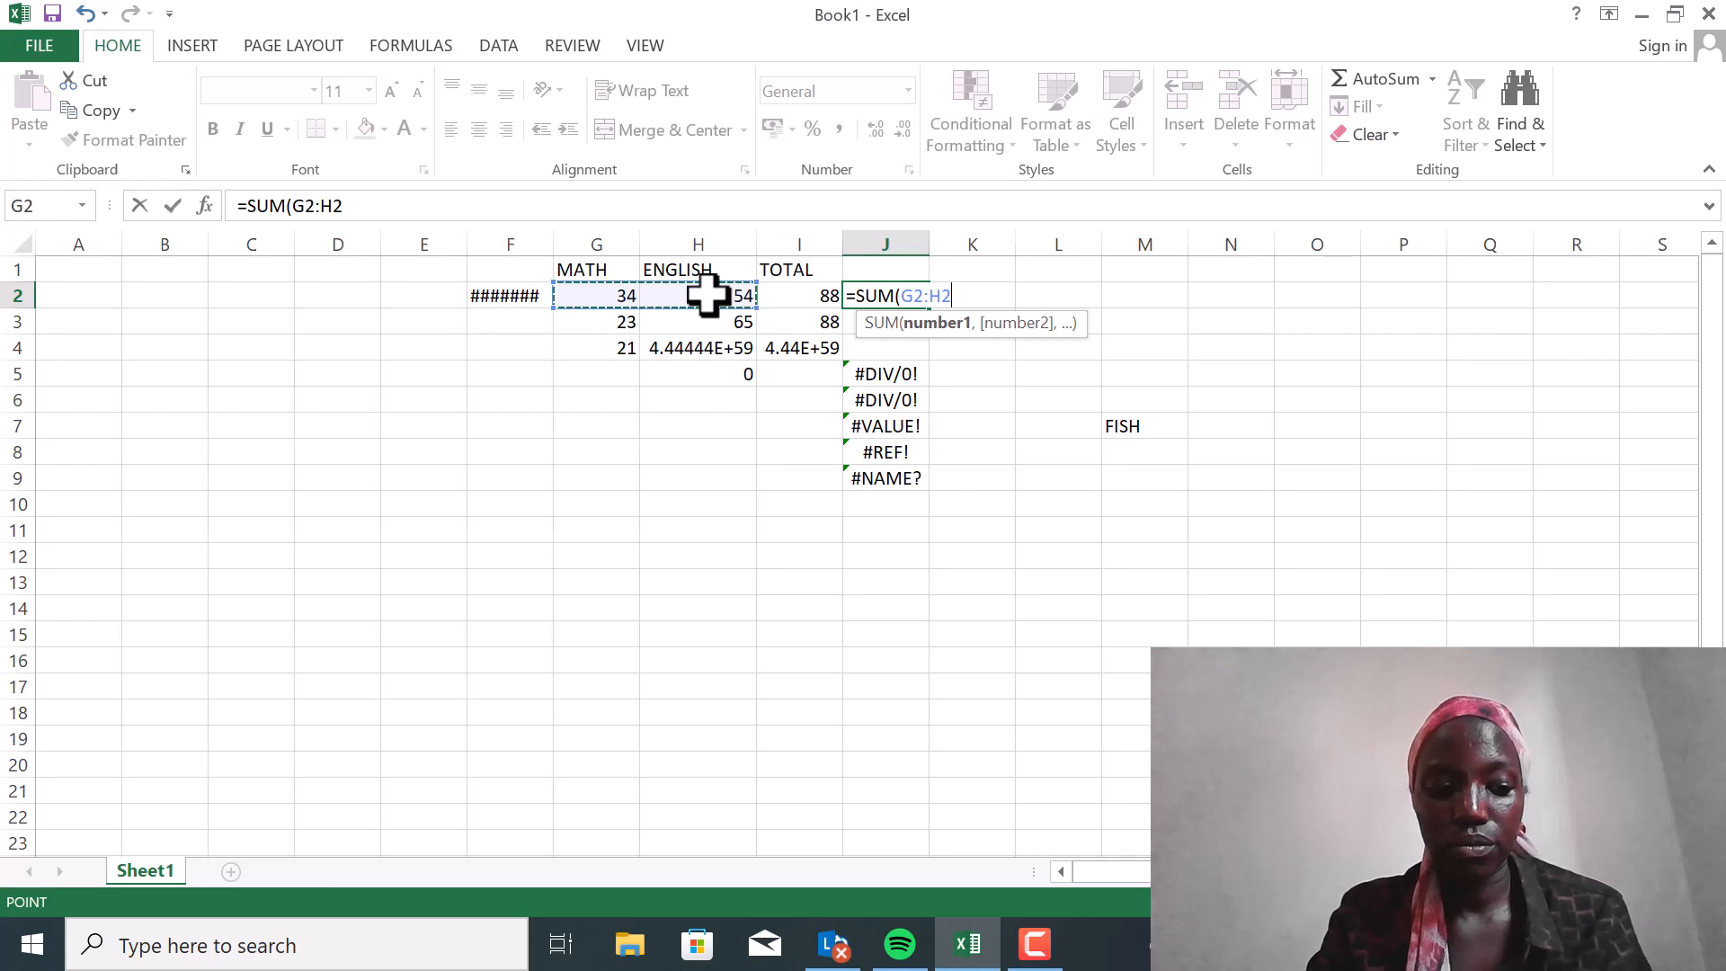
{"action": "type", "text": ")"}
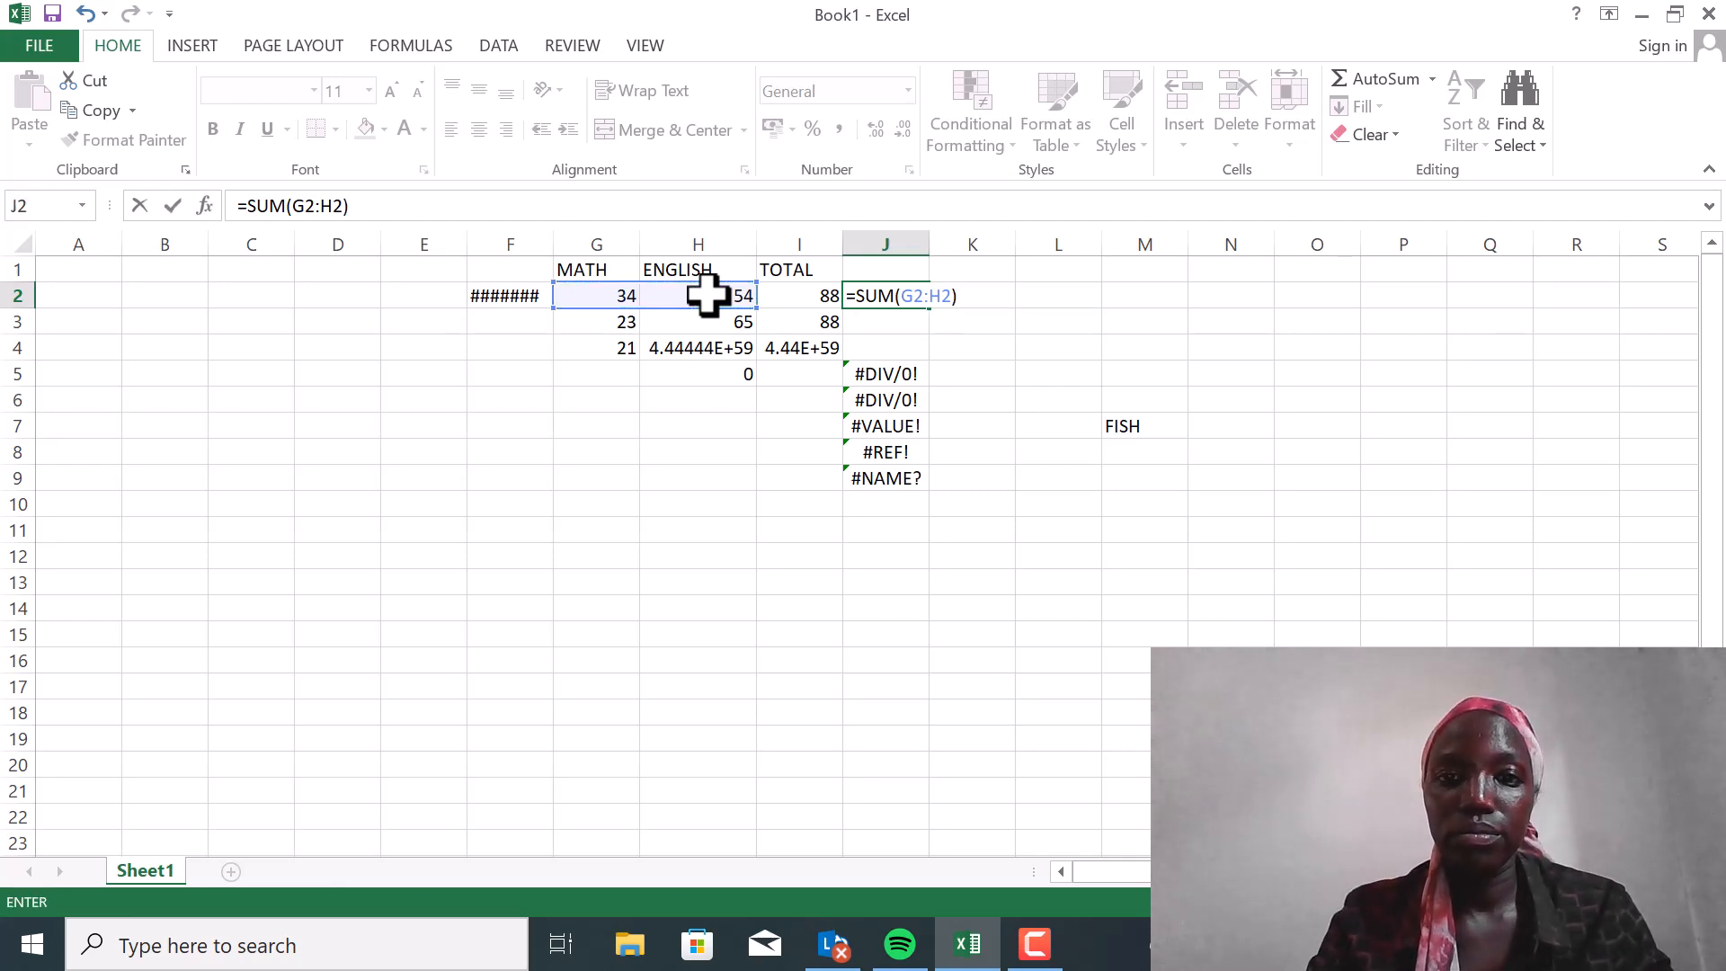
{"action": "key", "text": "Return"}
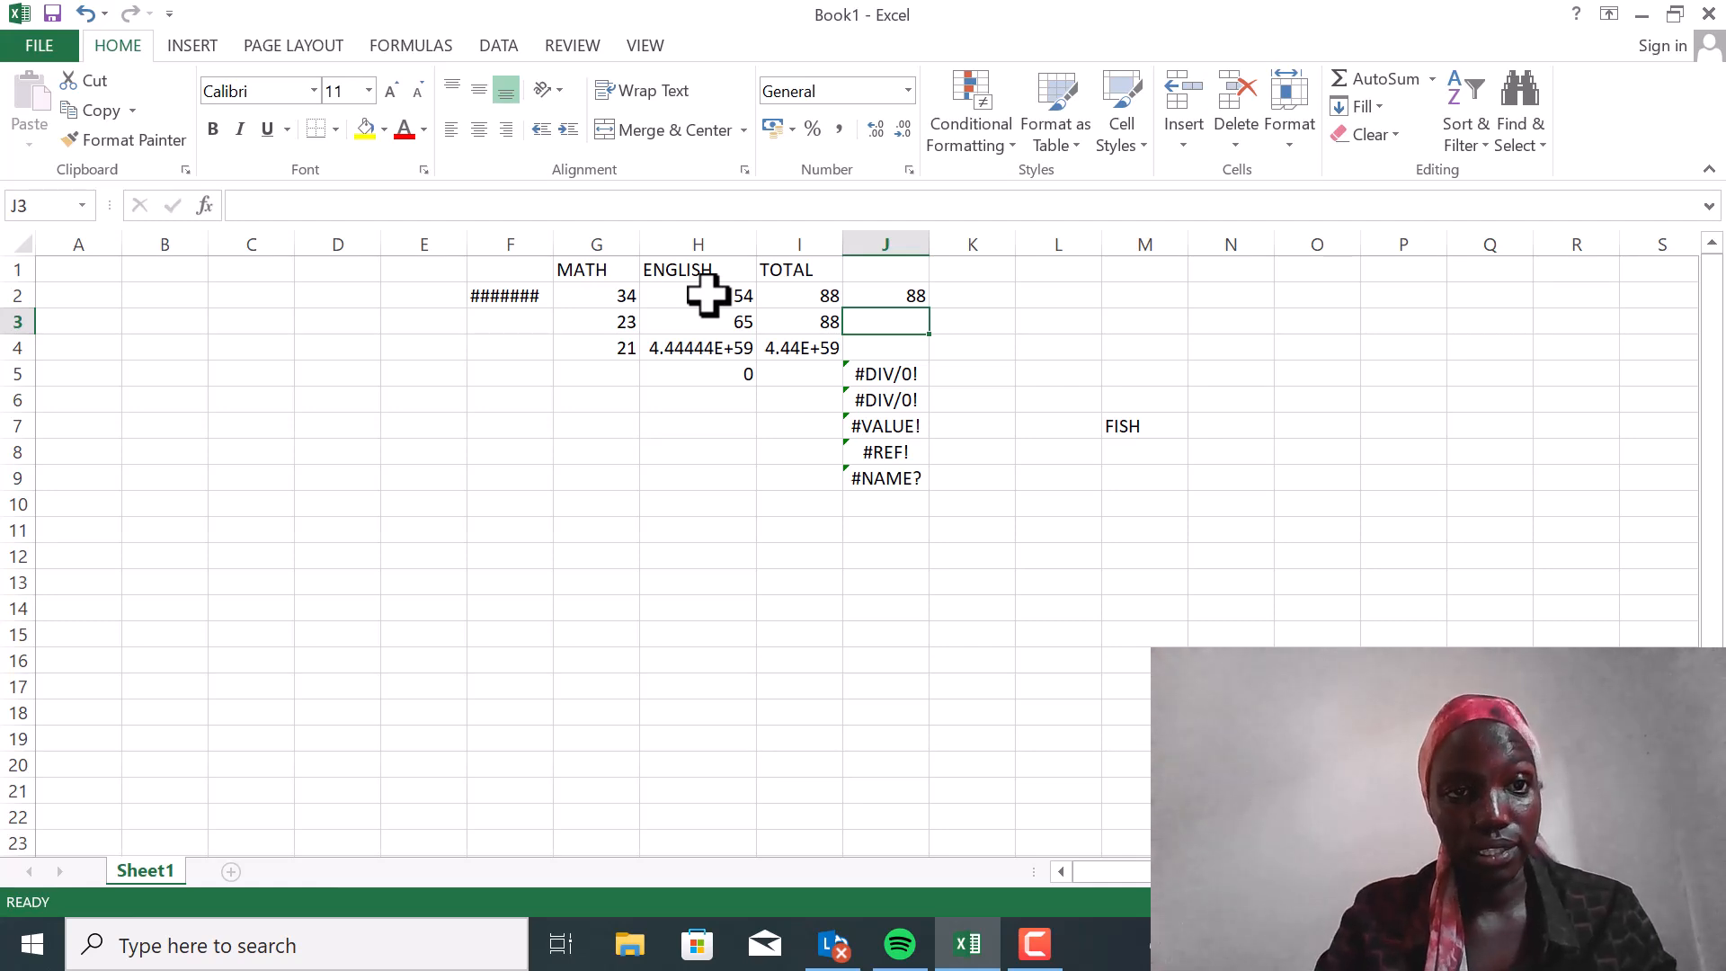
Remove the colon from the formula in J2 so it reads =SUM(G2H2)
{"action": "left_click", "coordinate": [890, 290]}
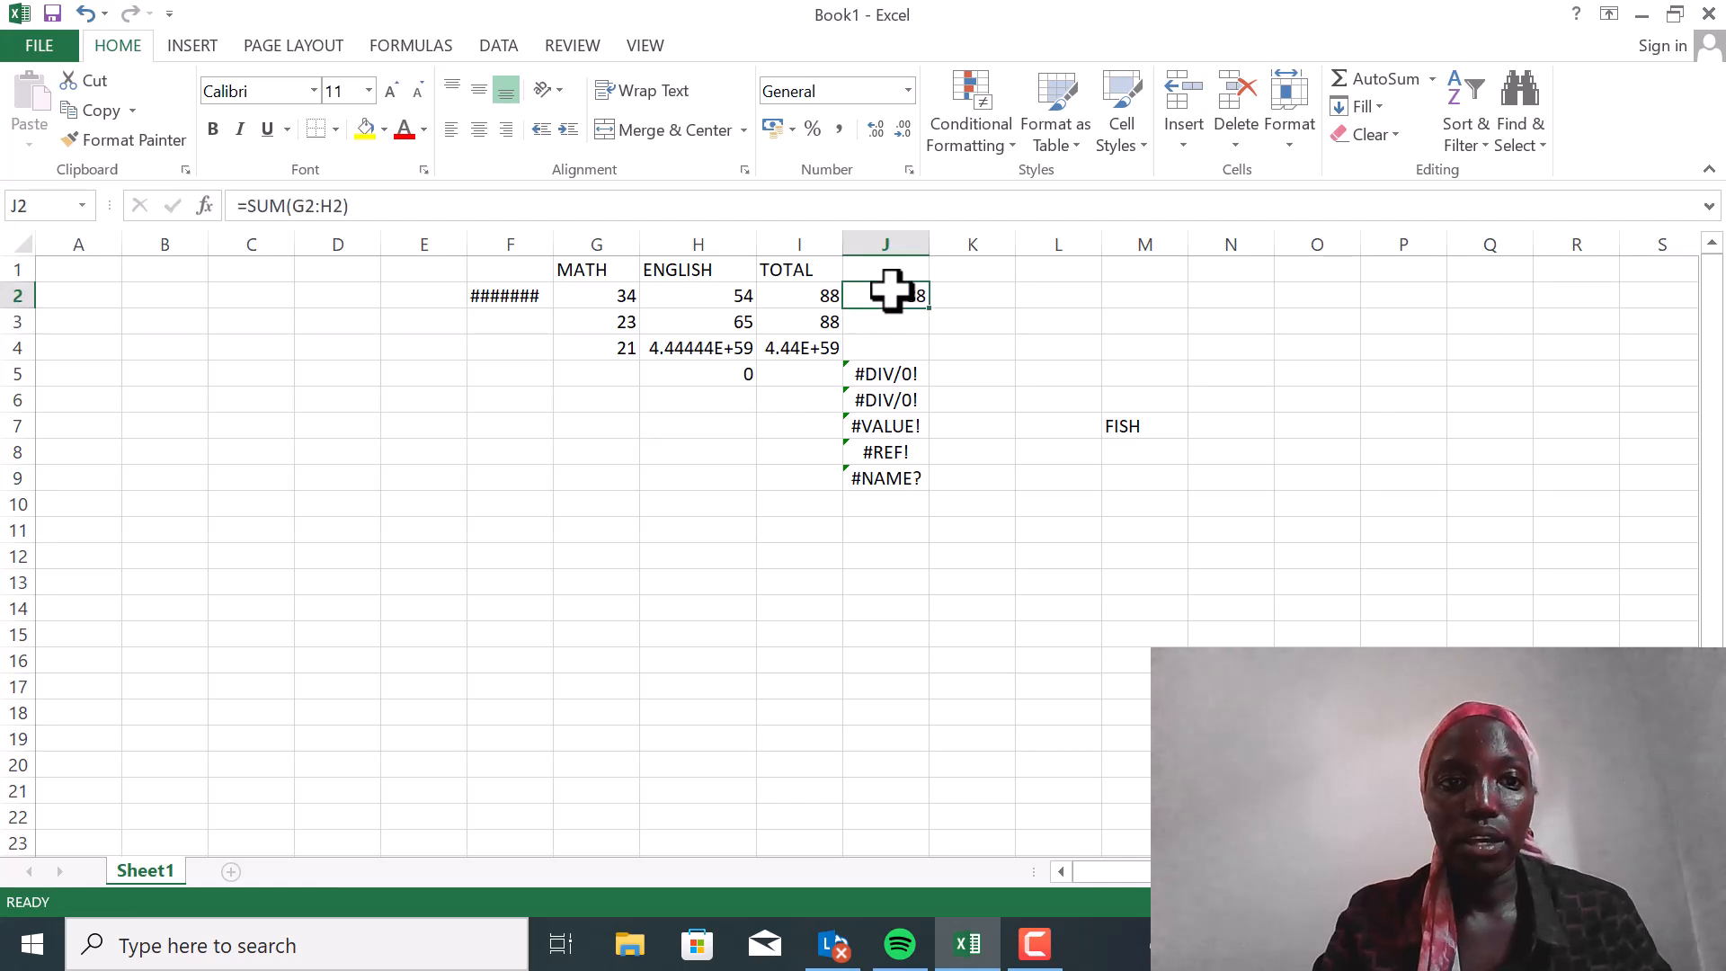
{"action": "left_click", "coordinate": [316, 206]}
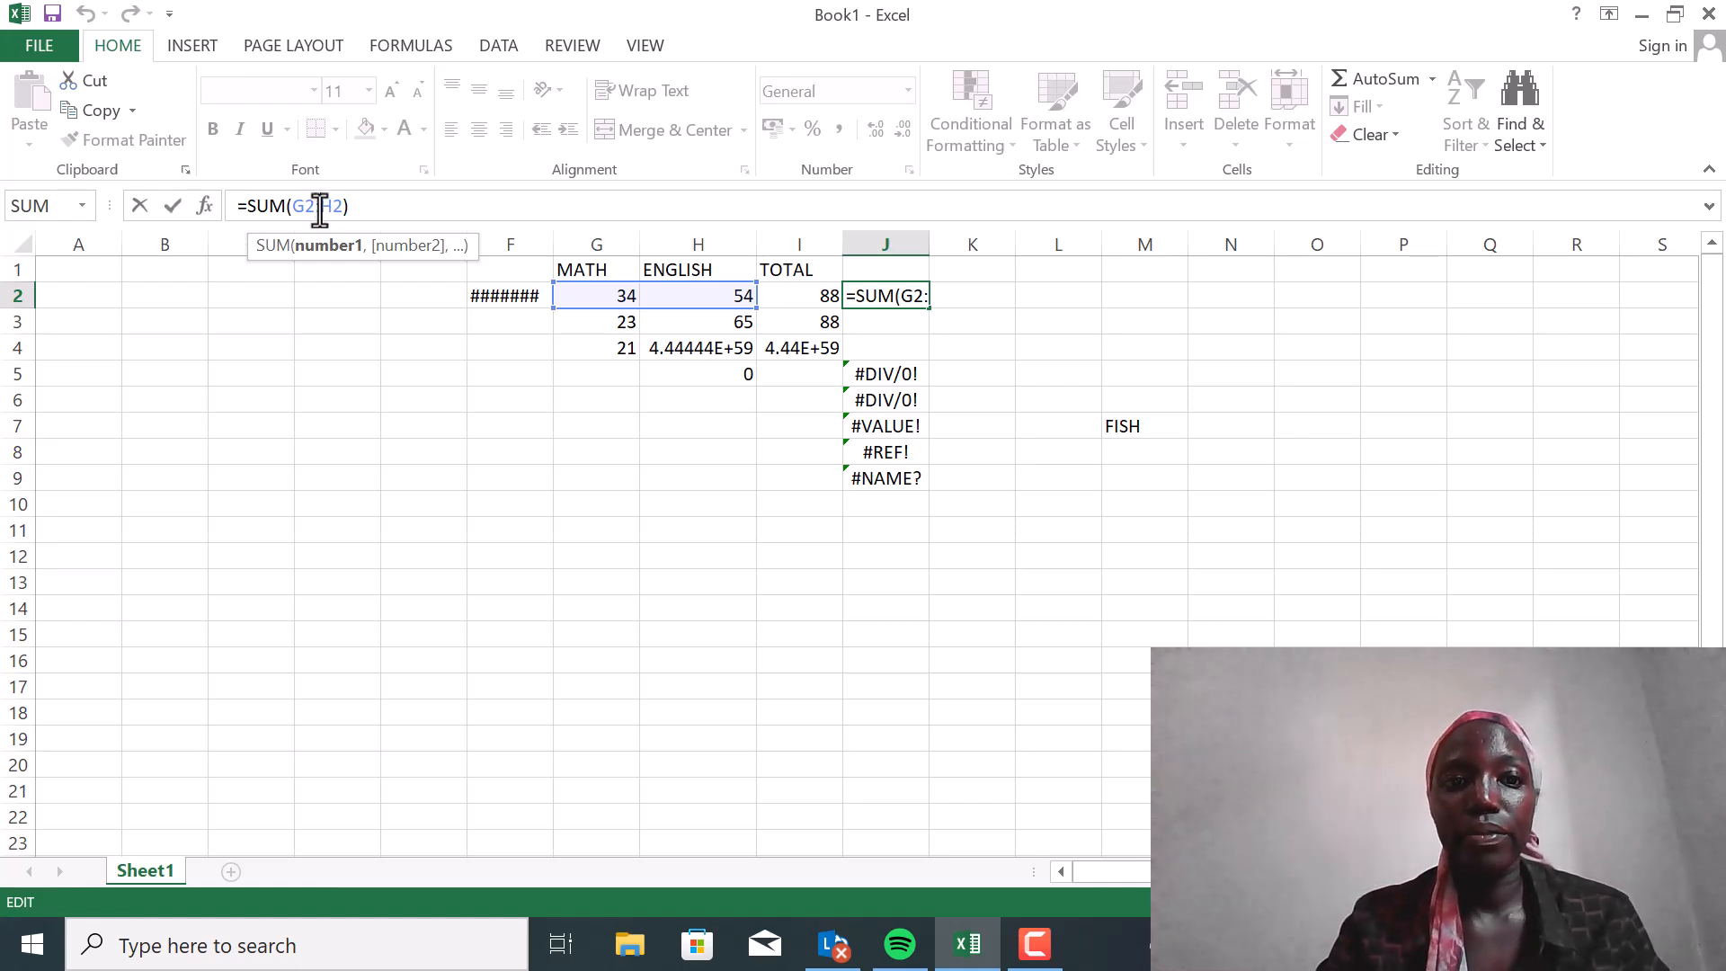
{"action": "key", "text": "BackSpace"}
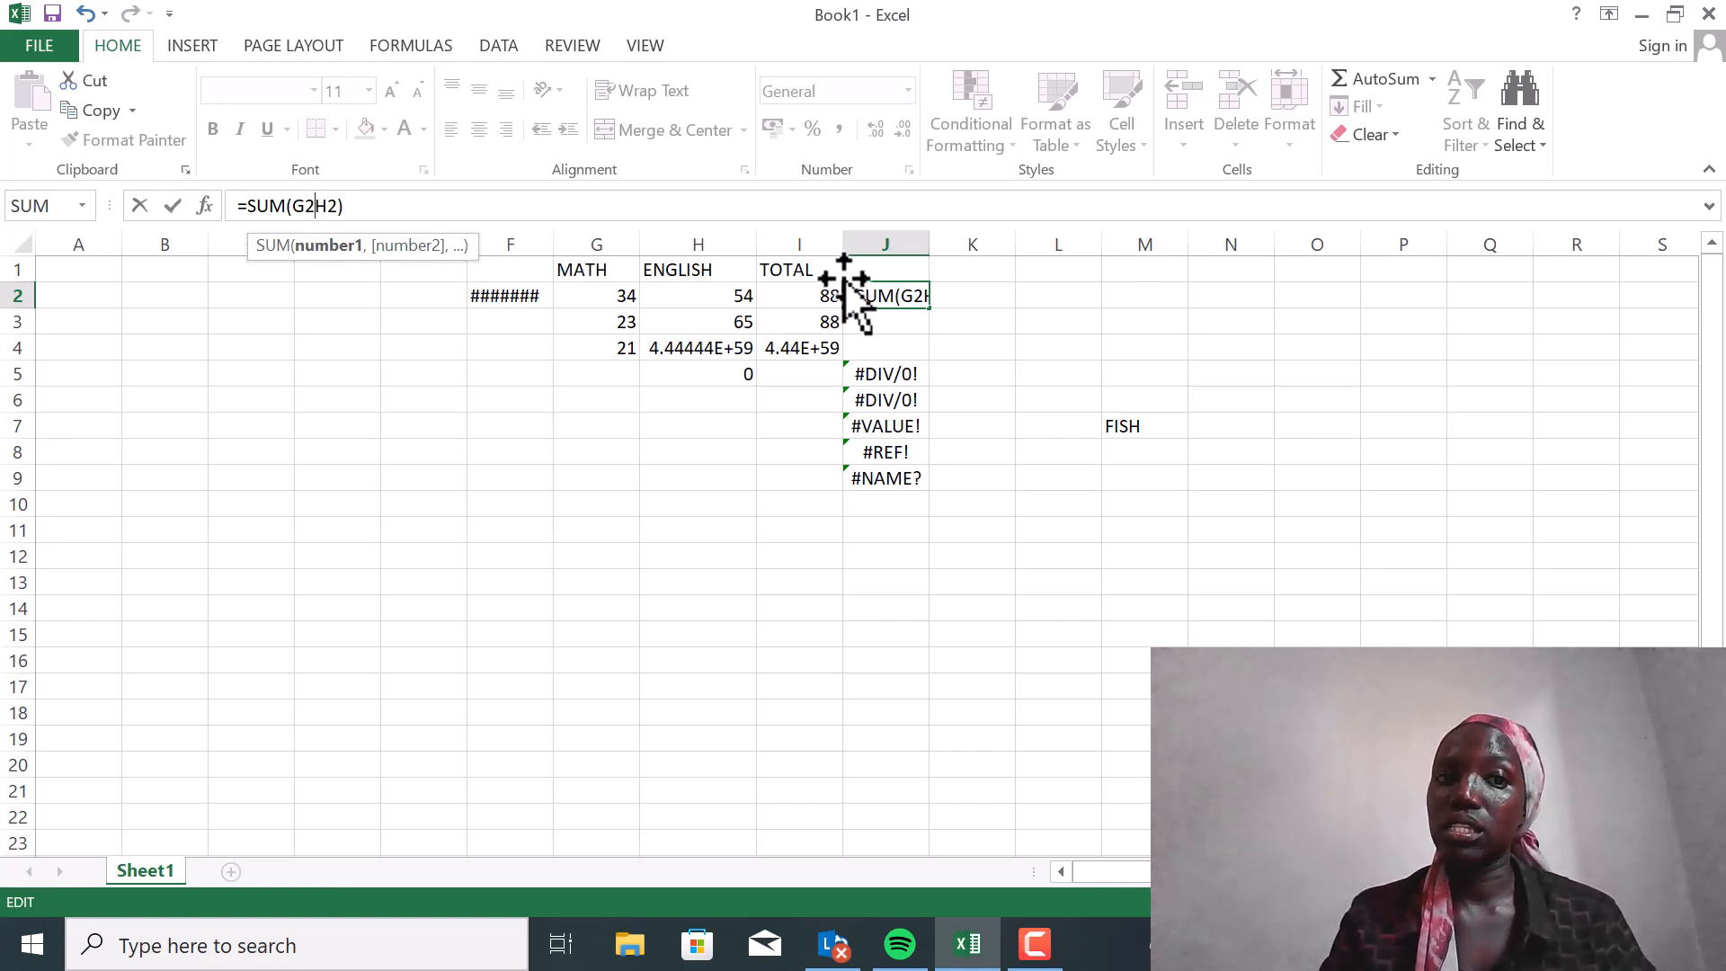
{"action": "key", "text": "Return"}
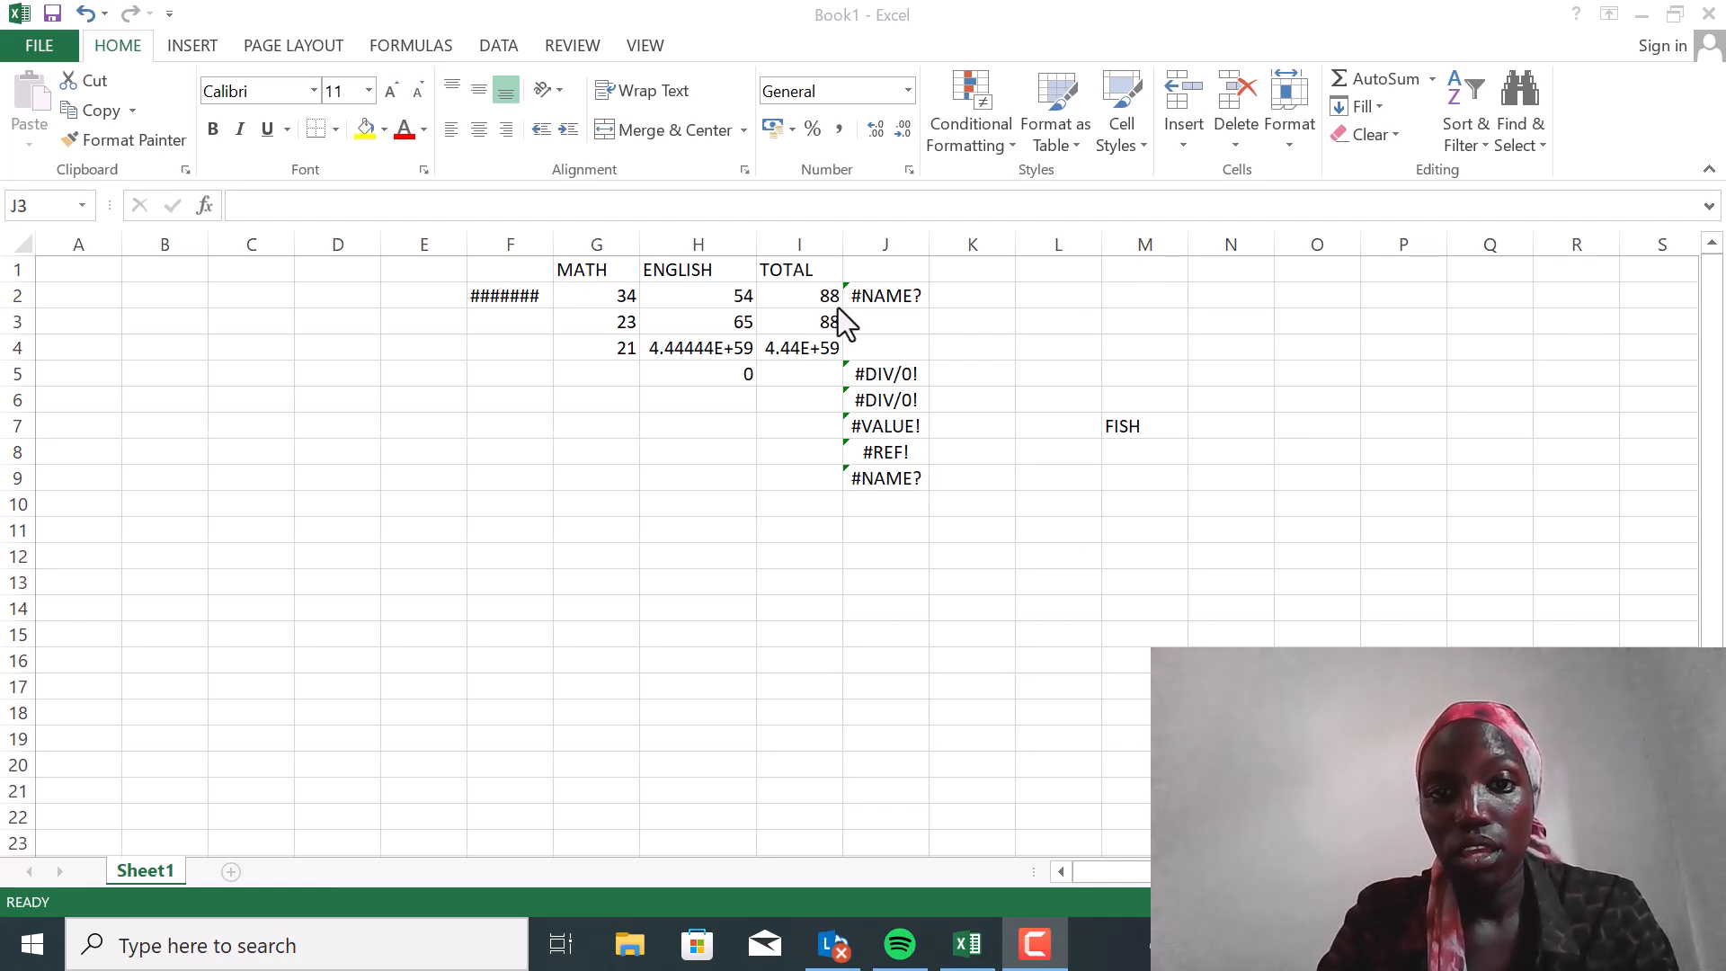
Edit the formula in J2 to =SU(G2,H2), with a comma between the references and a misspelled function name
{"action": "left_click", "coordinate": [873, 293]}
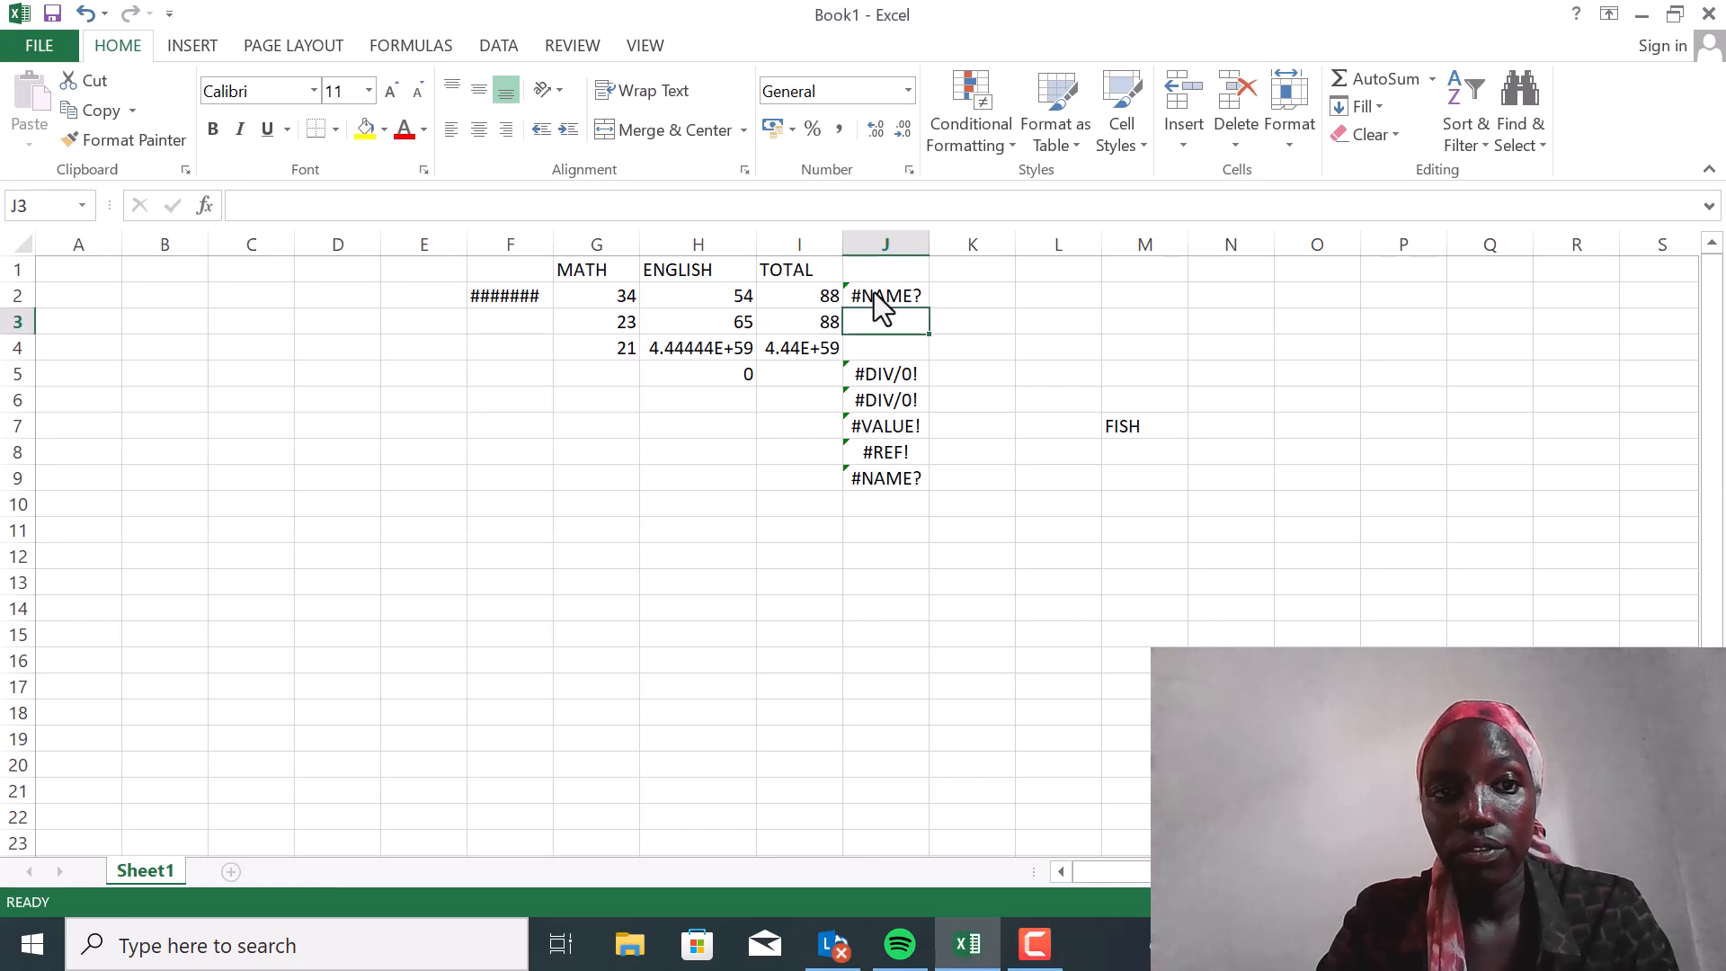
{"action": "left_click", "coordinate": [873, 293]}
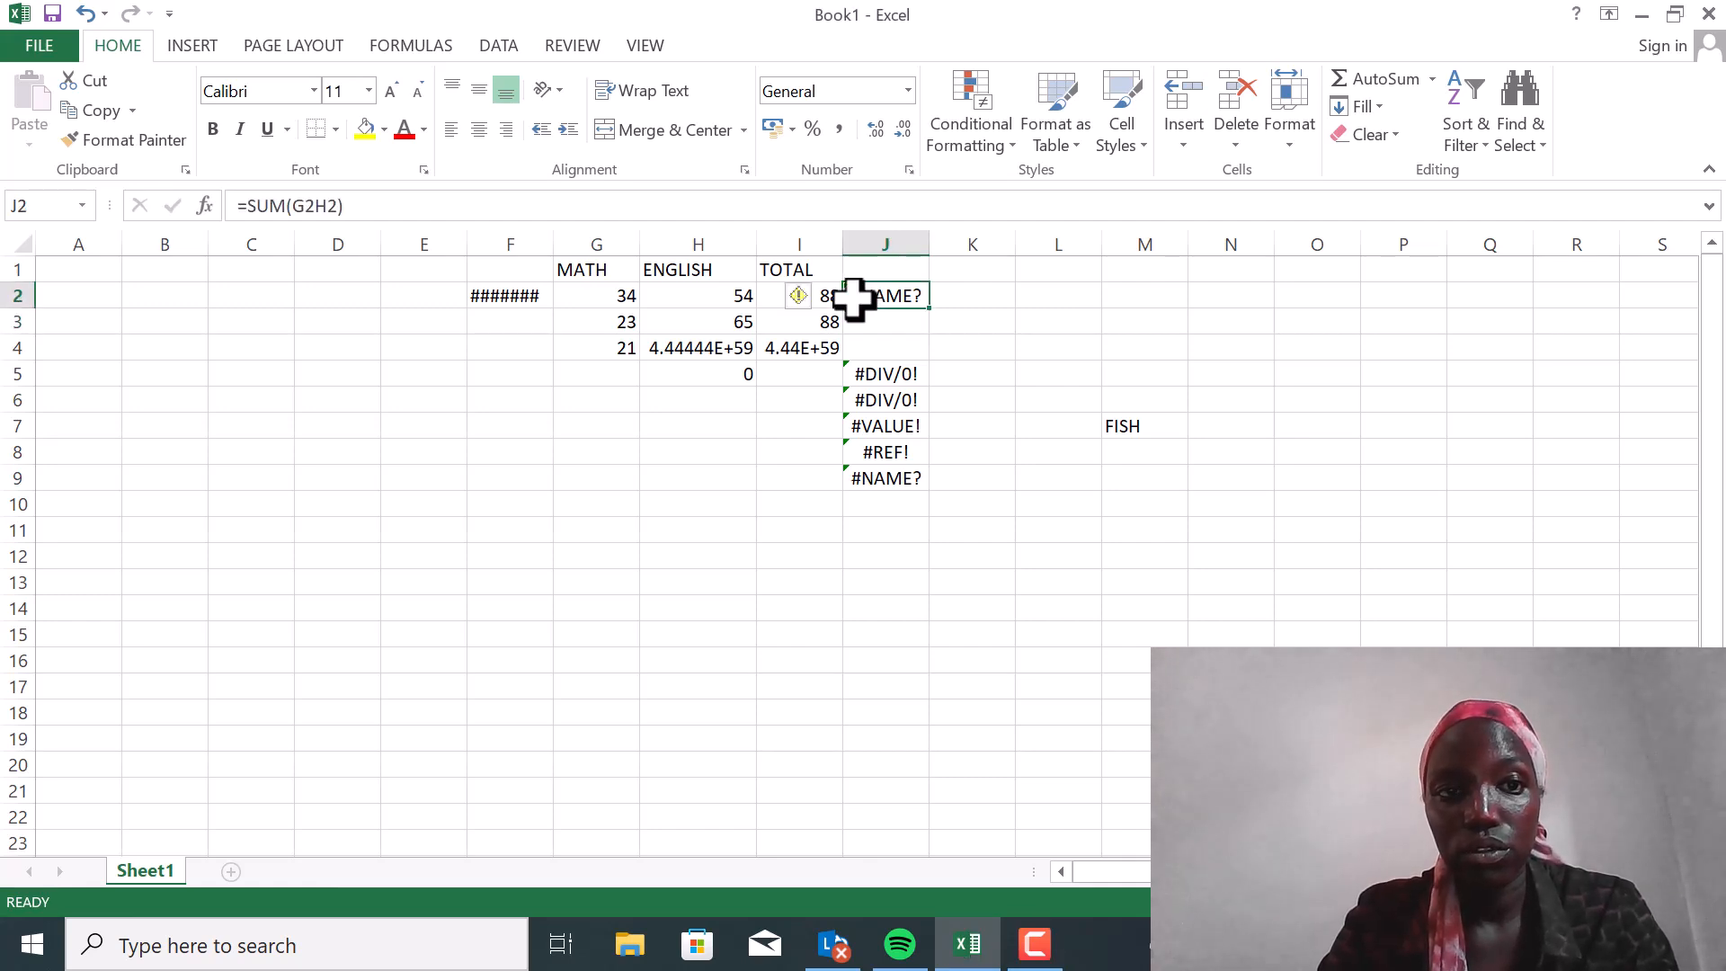
{"action": "left_click", "coordinate": [312, 207]}
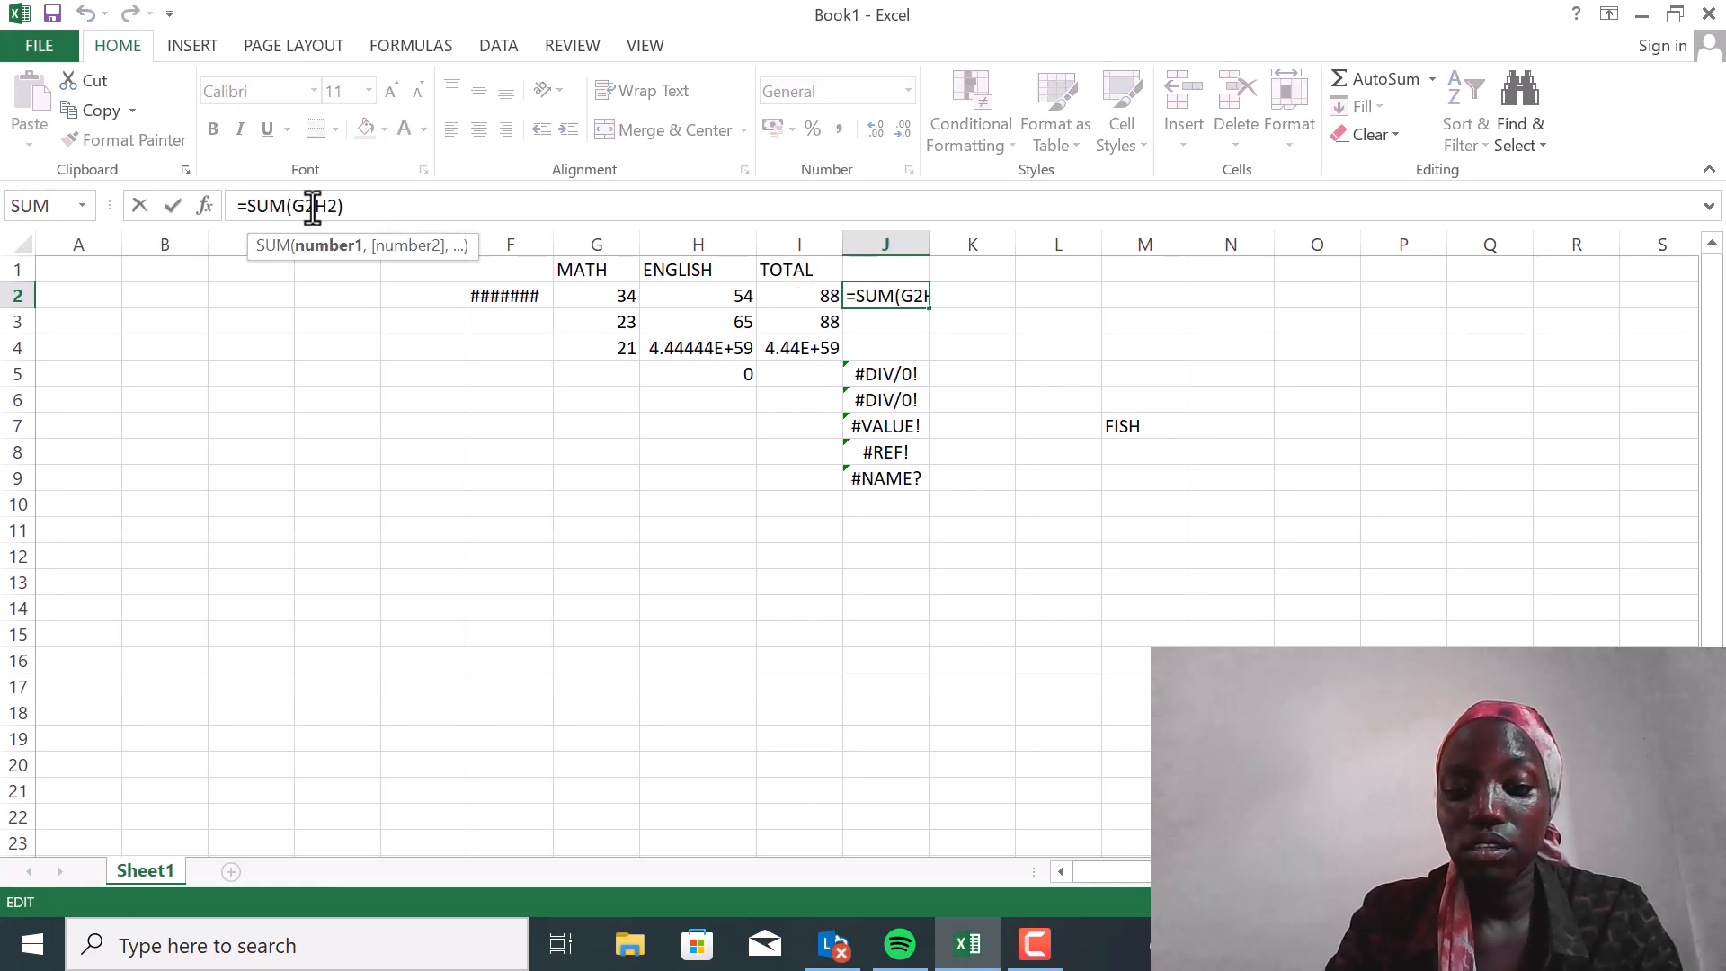
{"action": "type", "text": ","}
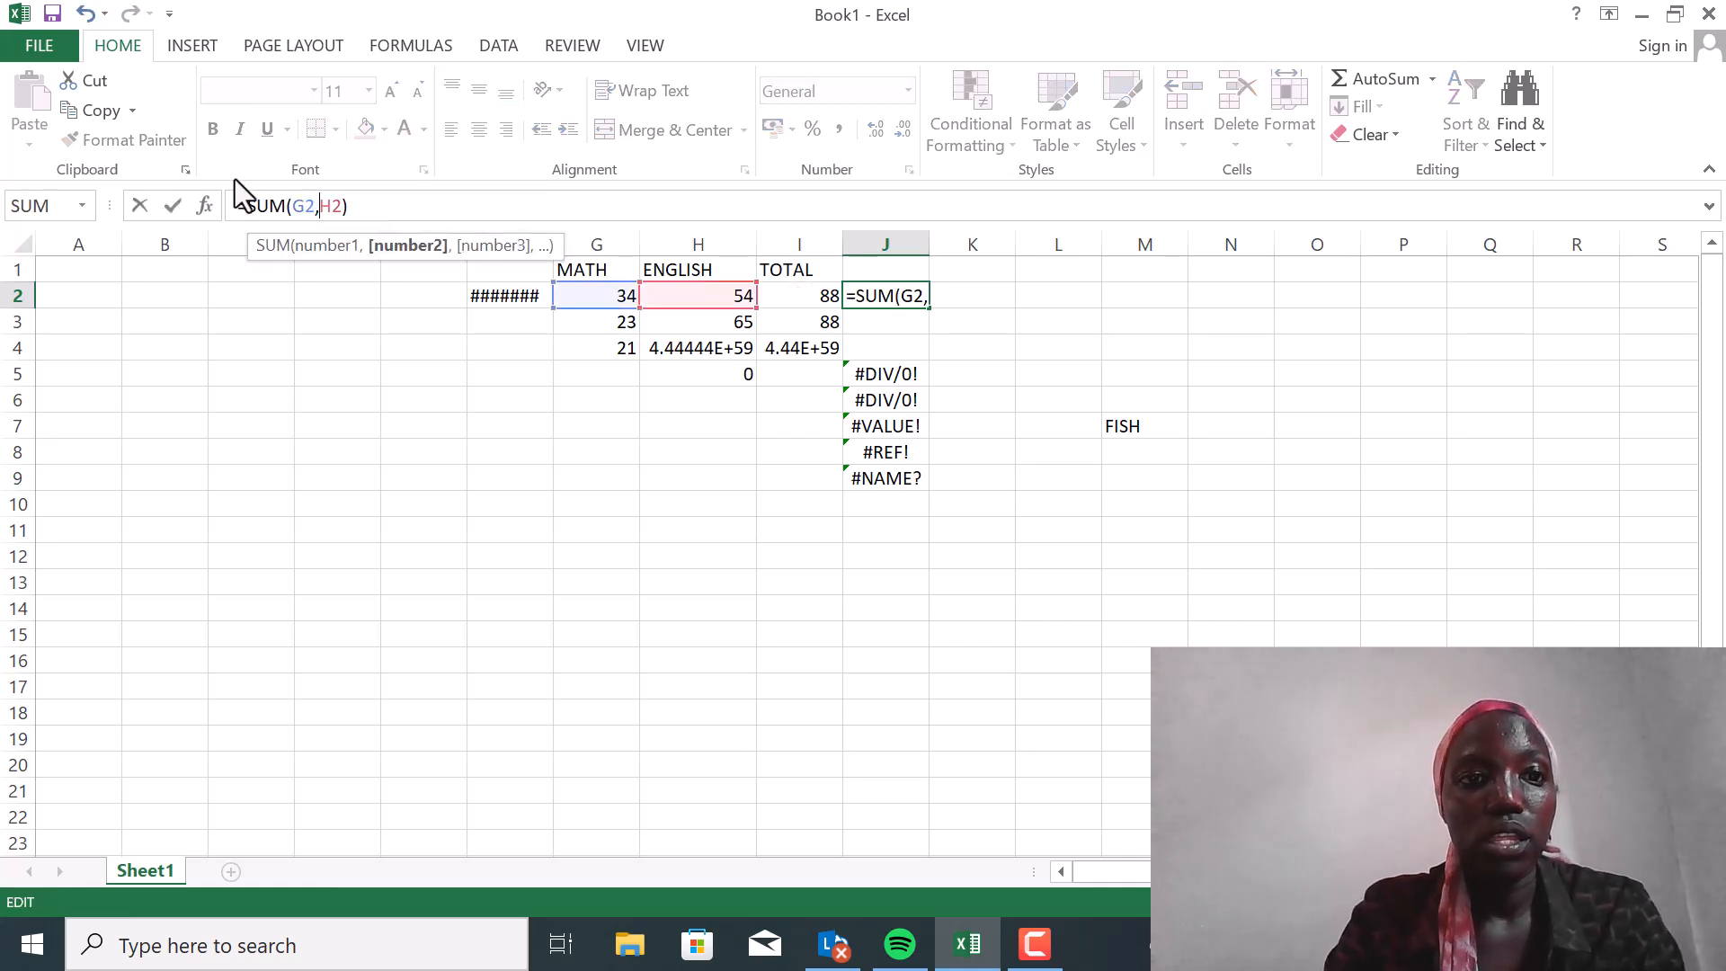
{"action": "left_click", "coordinate": [283, 206]}
{"action": "key", "text": "BackSpace"}
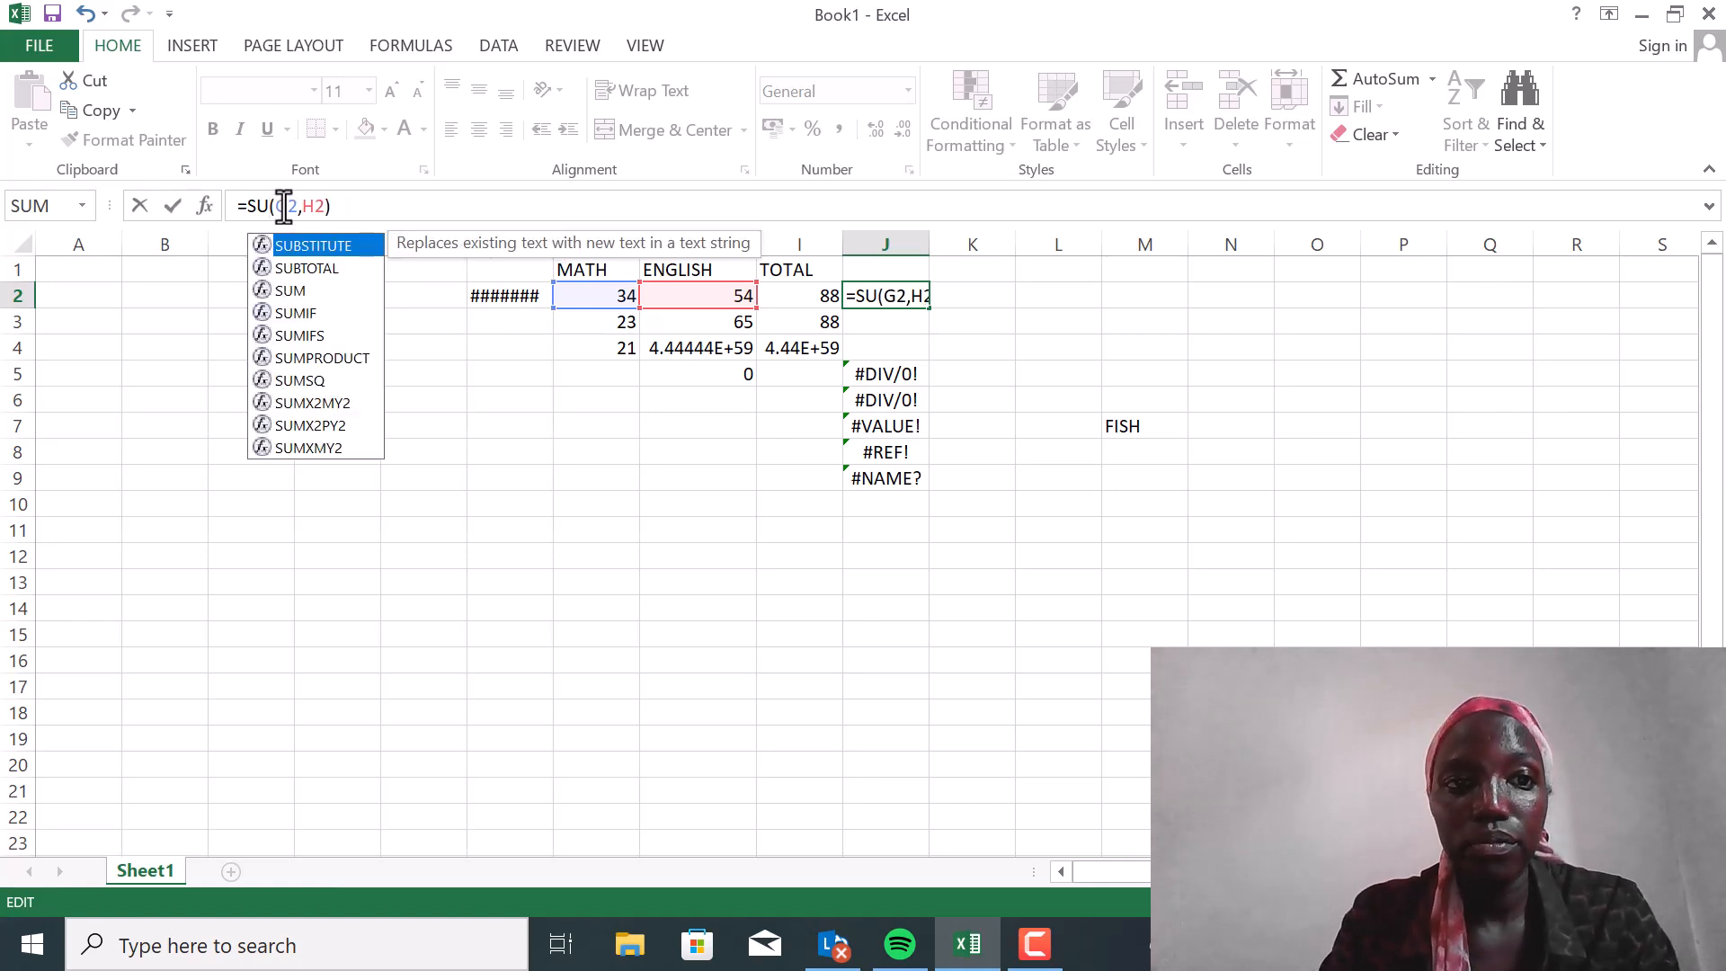
{"action": "key", "text": "Return"}
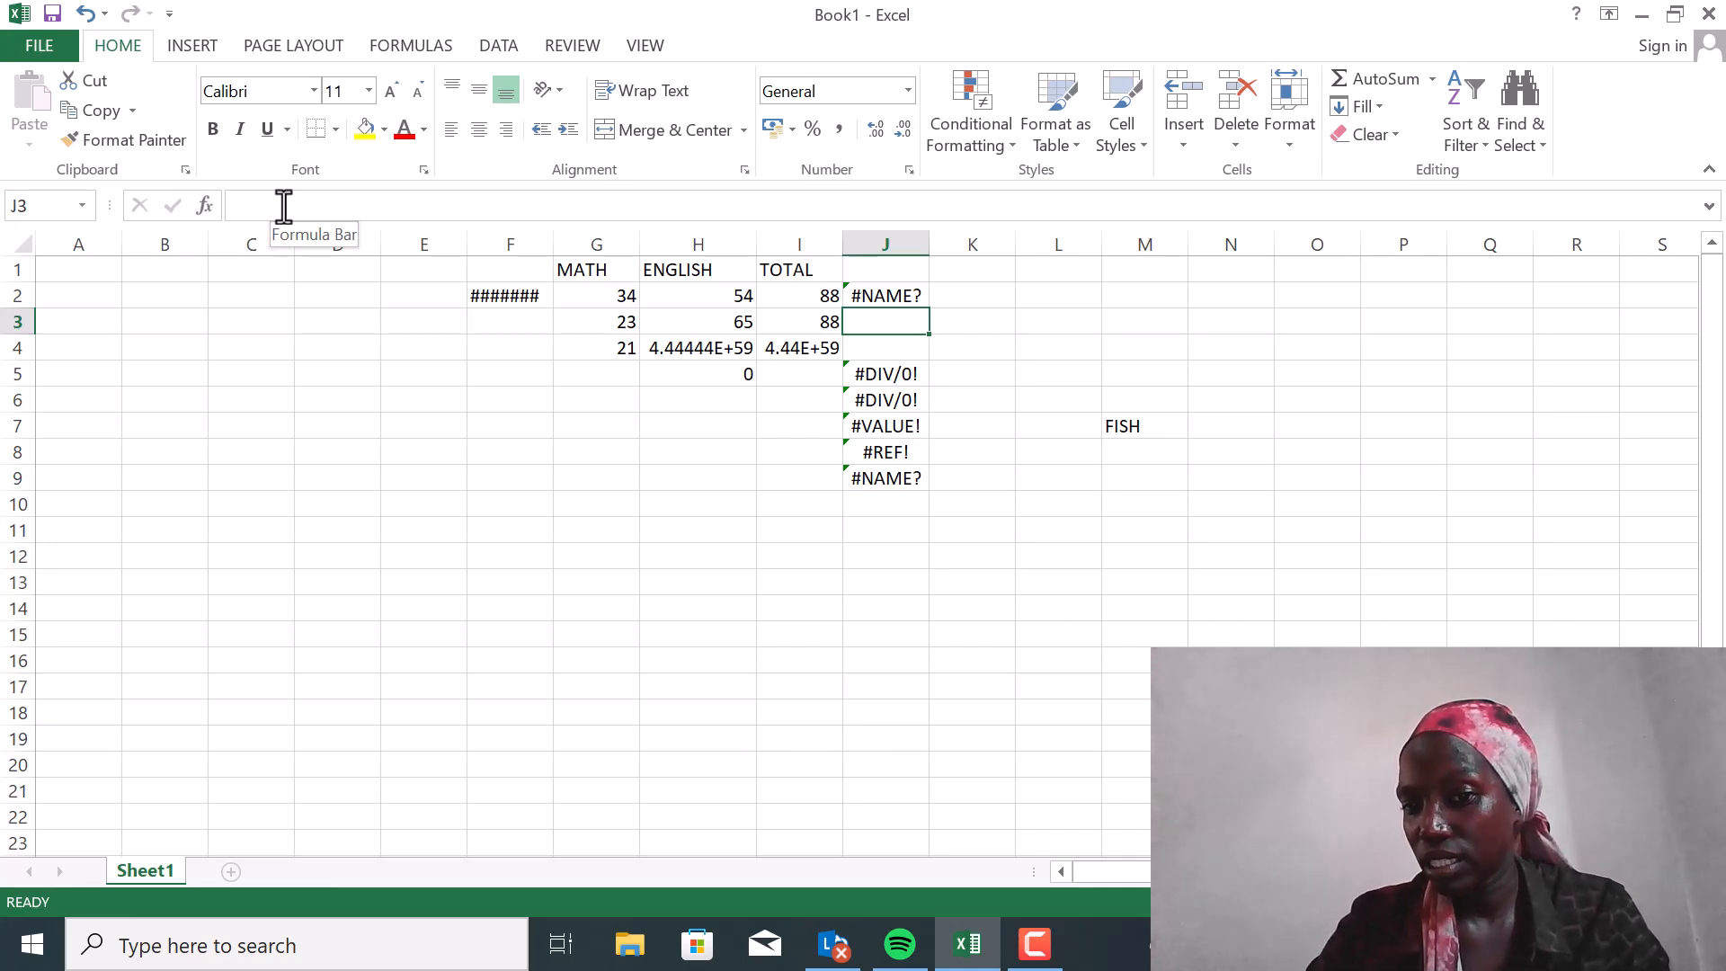
Enter the formula =H2/H5 in cell J3 to divide an ENGLISH mark by the zero cell
{"action": "type", "text": "="}
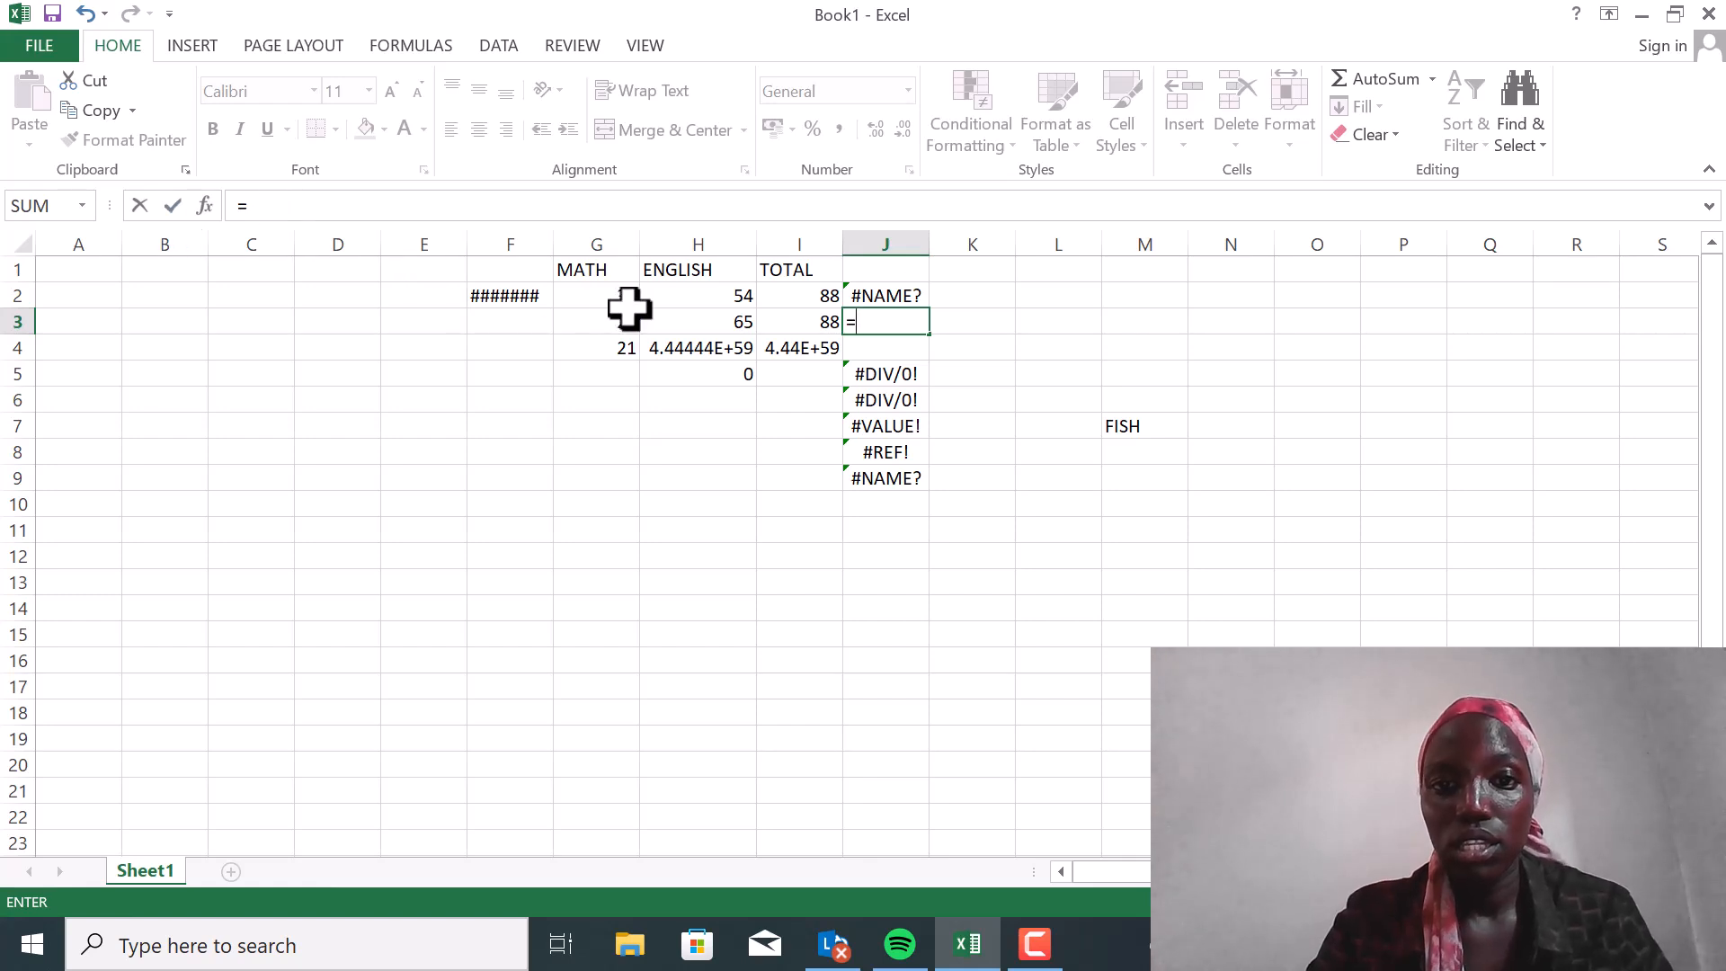
{"action": "left_click", "coordinate": [713, 296]}
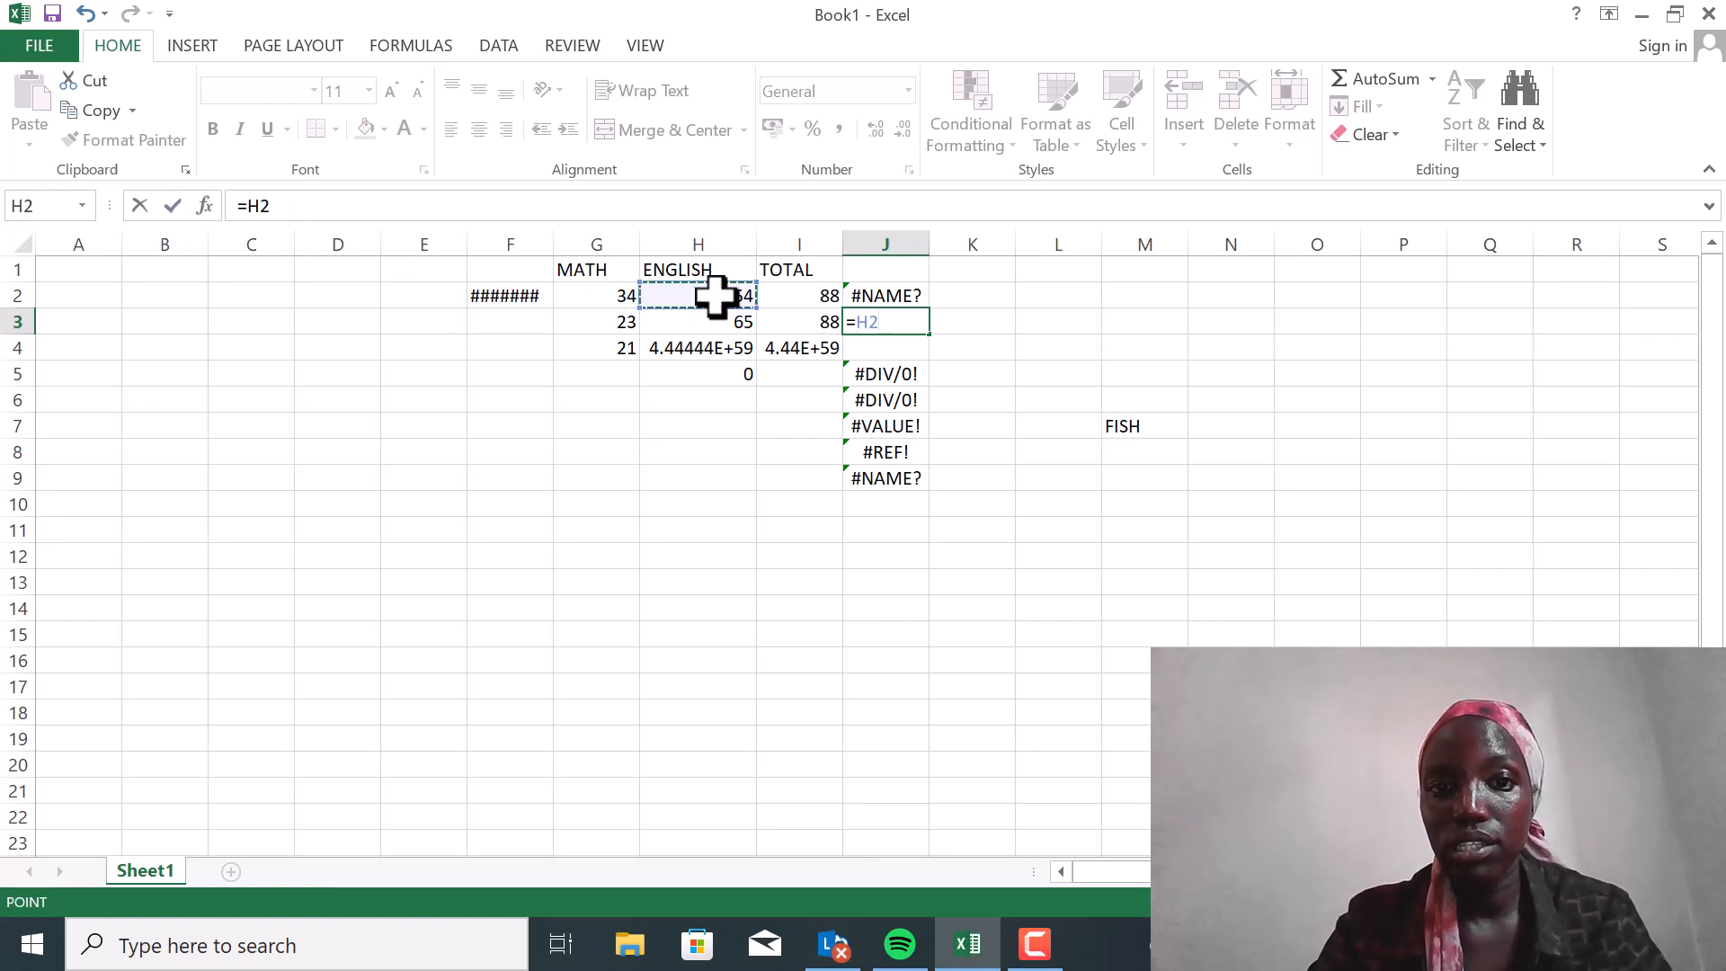
{"action": "type", "text": "/"}
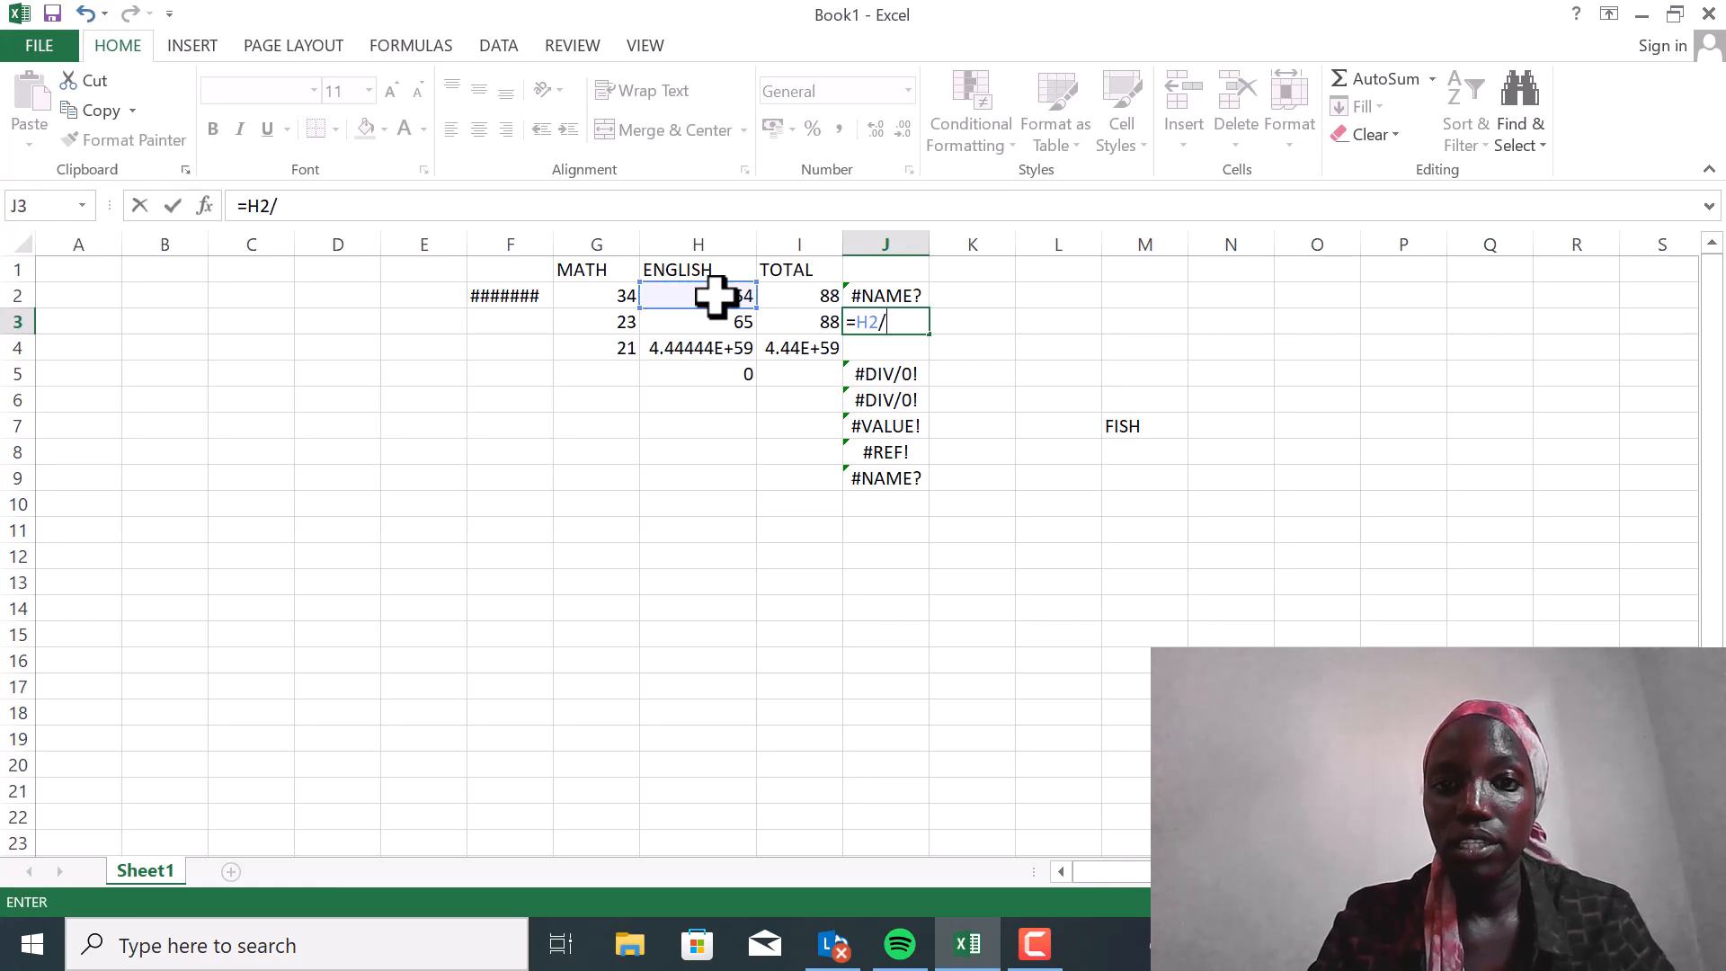
{"action": "left_click", "coordinate": [733, 374]}
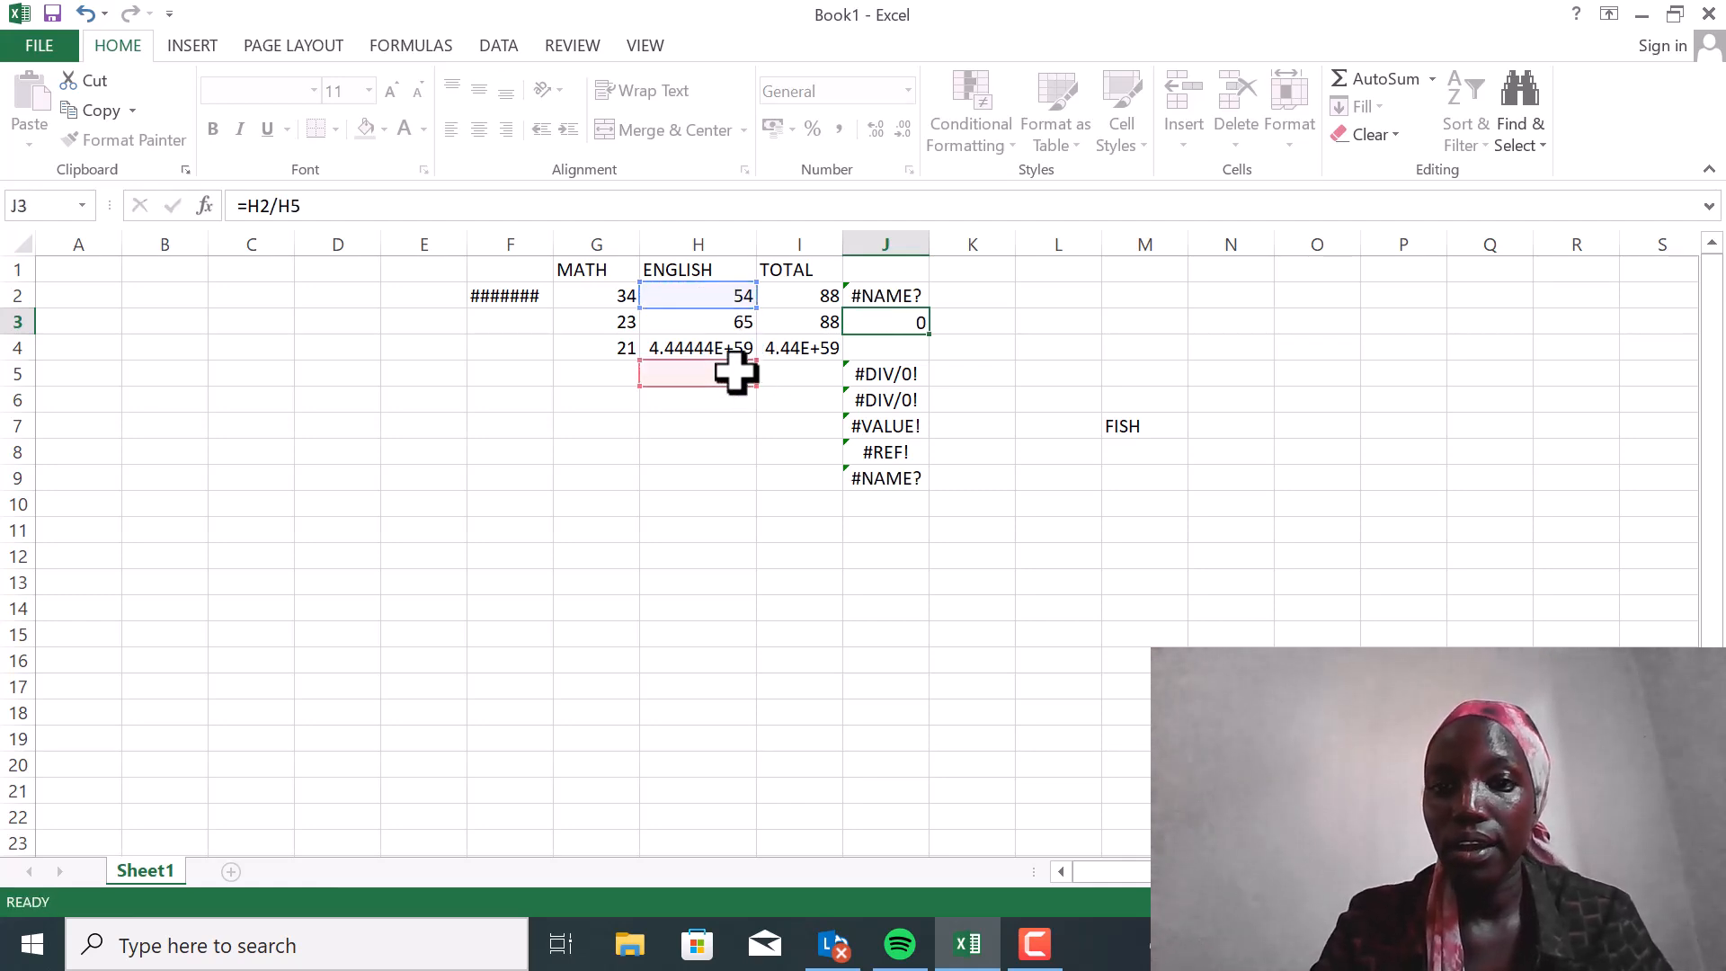
{"action": "key", "text": "Return"}
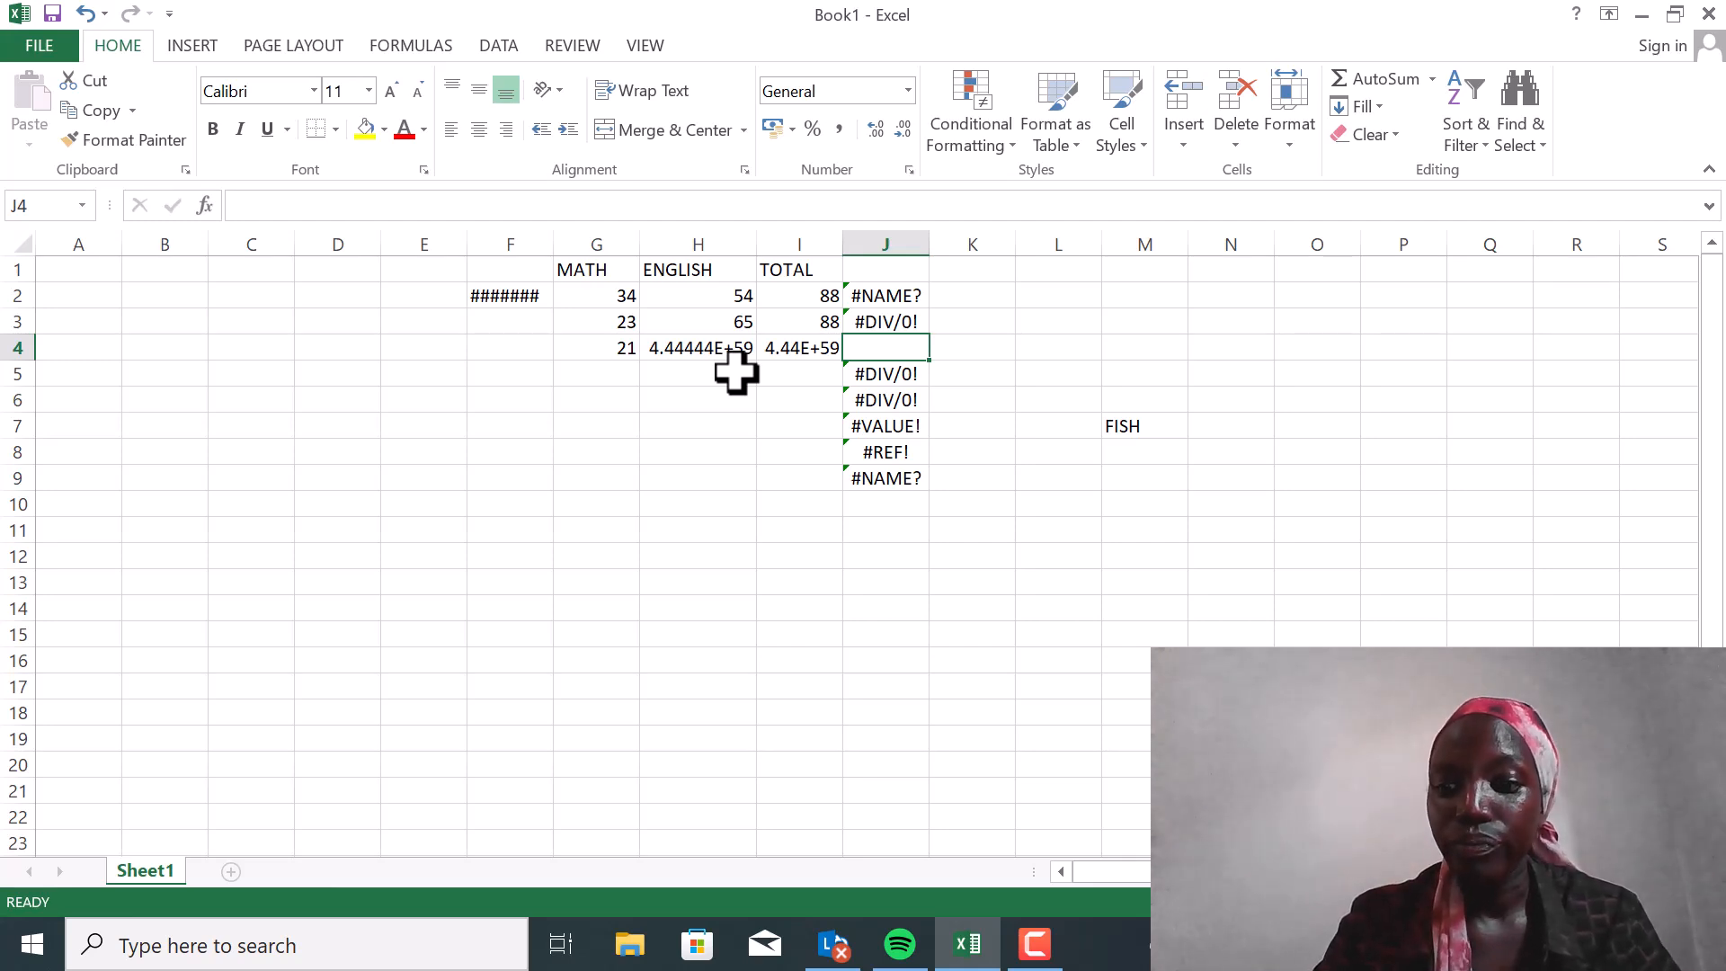
Enter the formula =H3/G5 in cell J4 to divide an ENGLISH mark by an empty cell
{"action": "type", "text": "="}
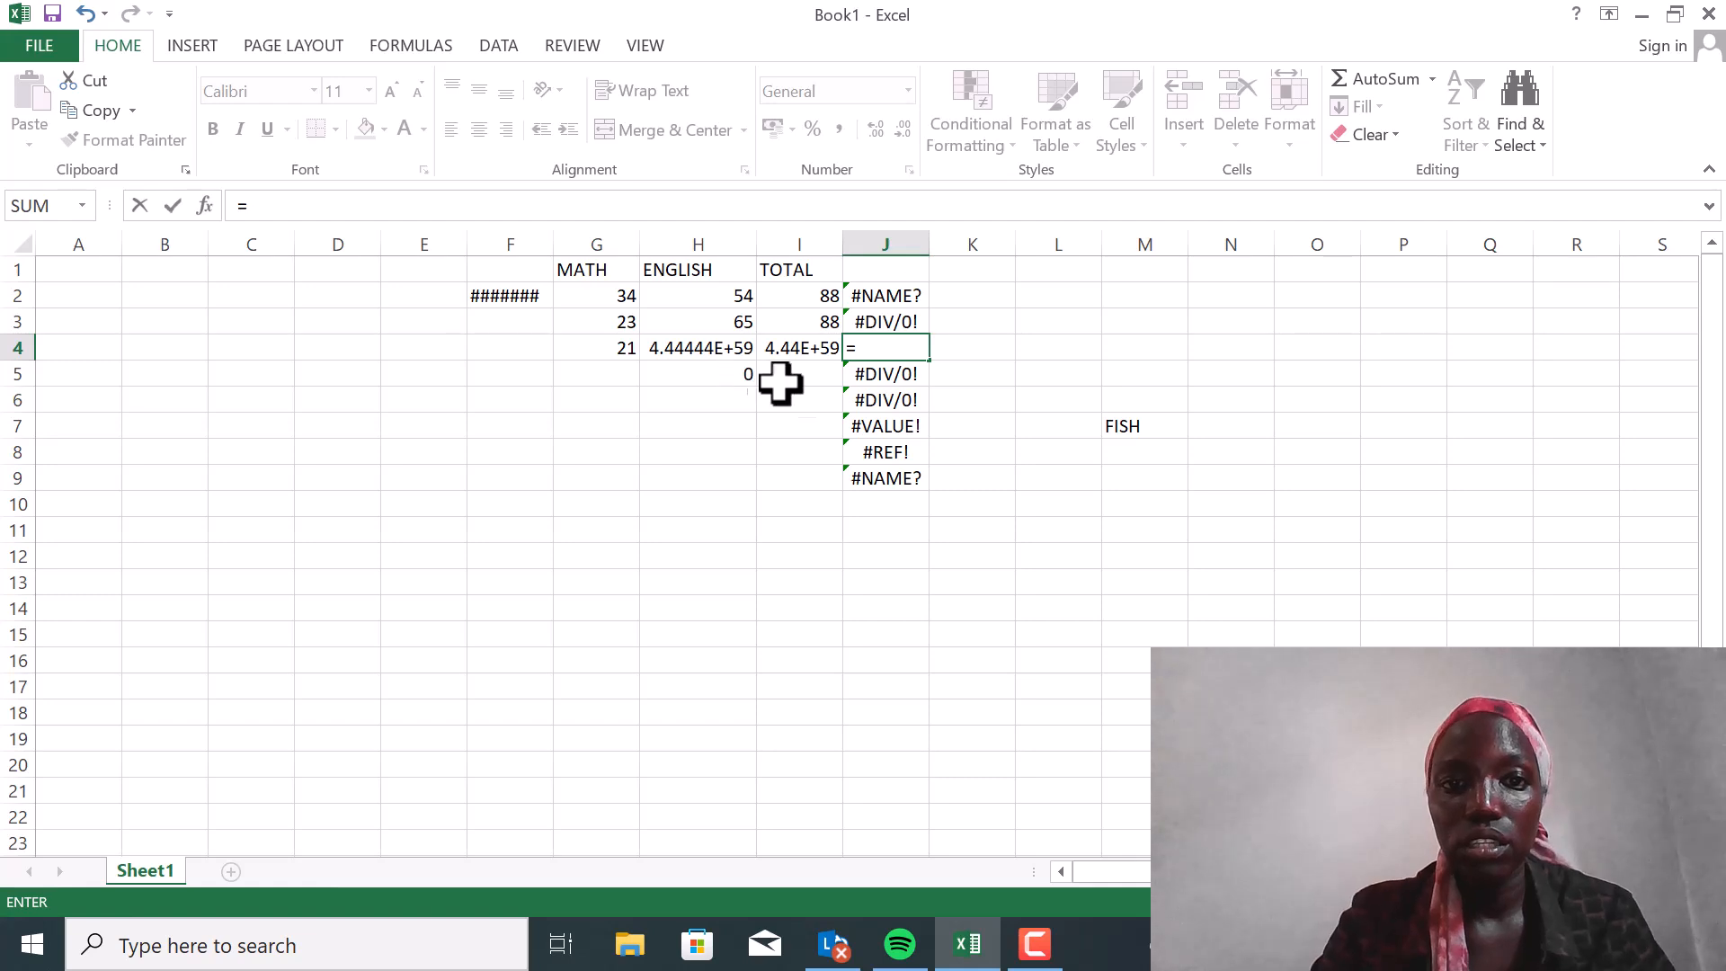
{"action": "left_click", "coordinate": [733, 322]}
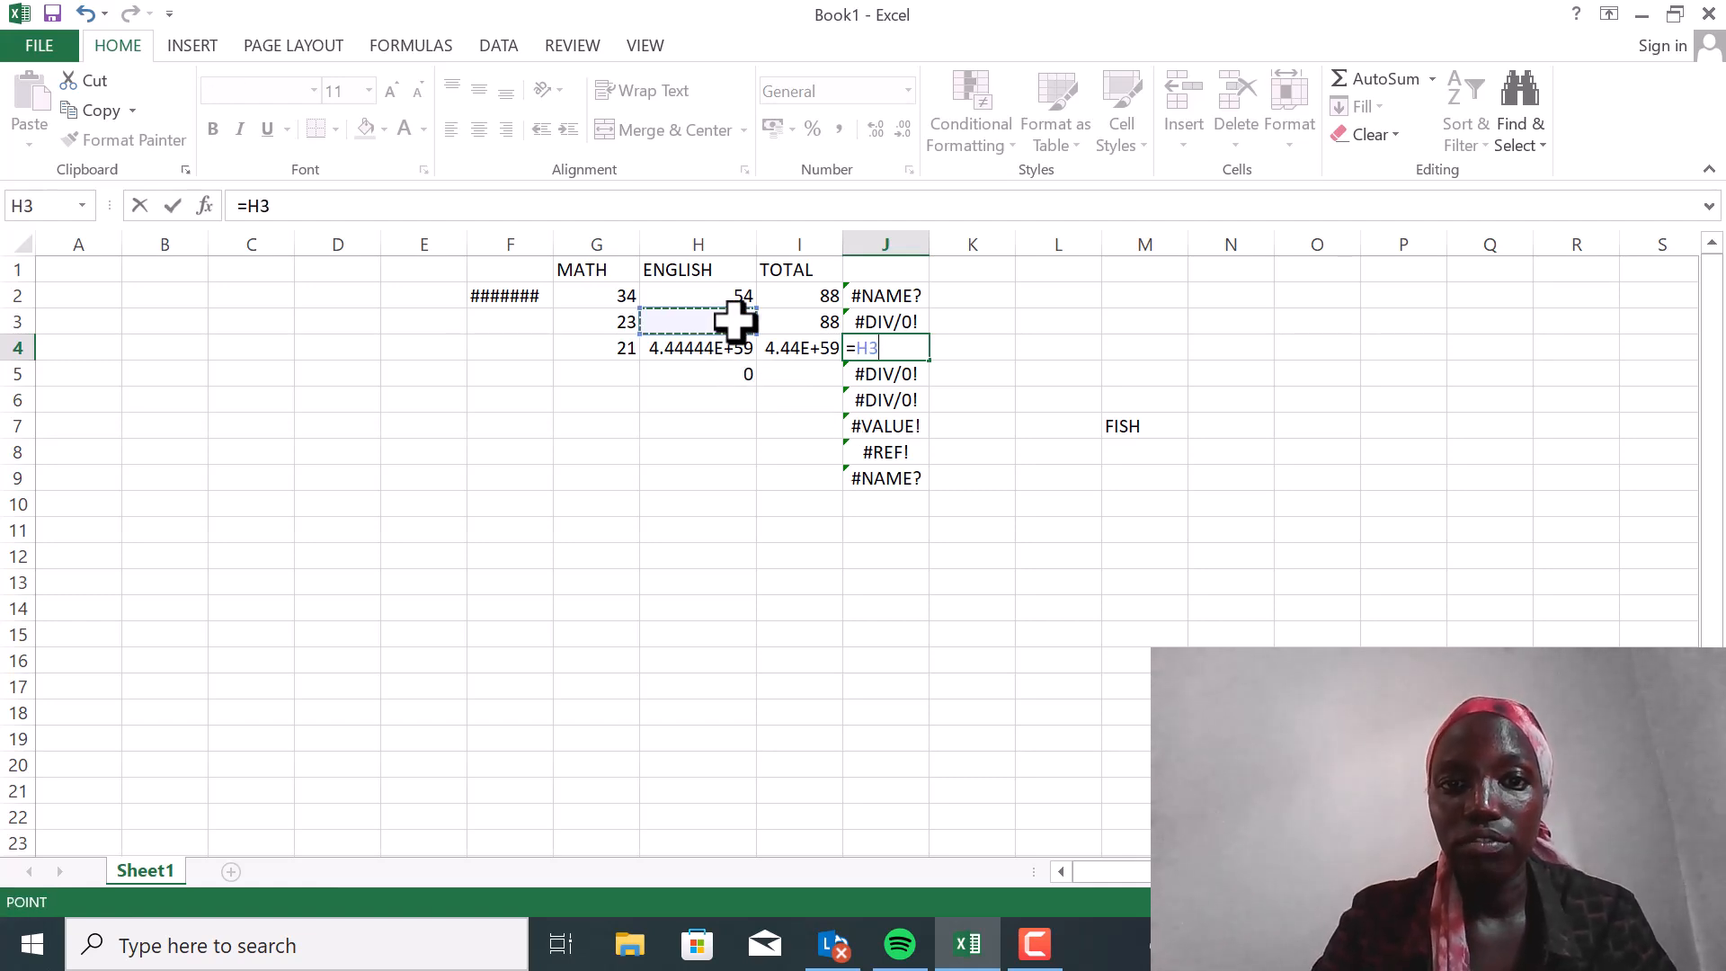
{"action": "left_click", "coordinate": [619, 398]}
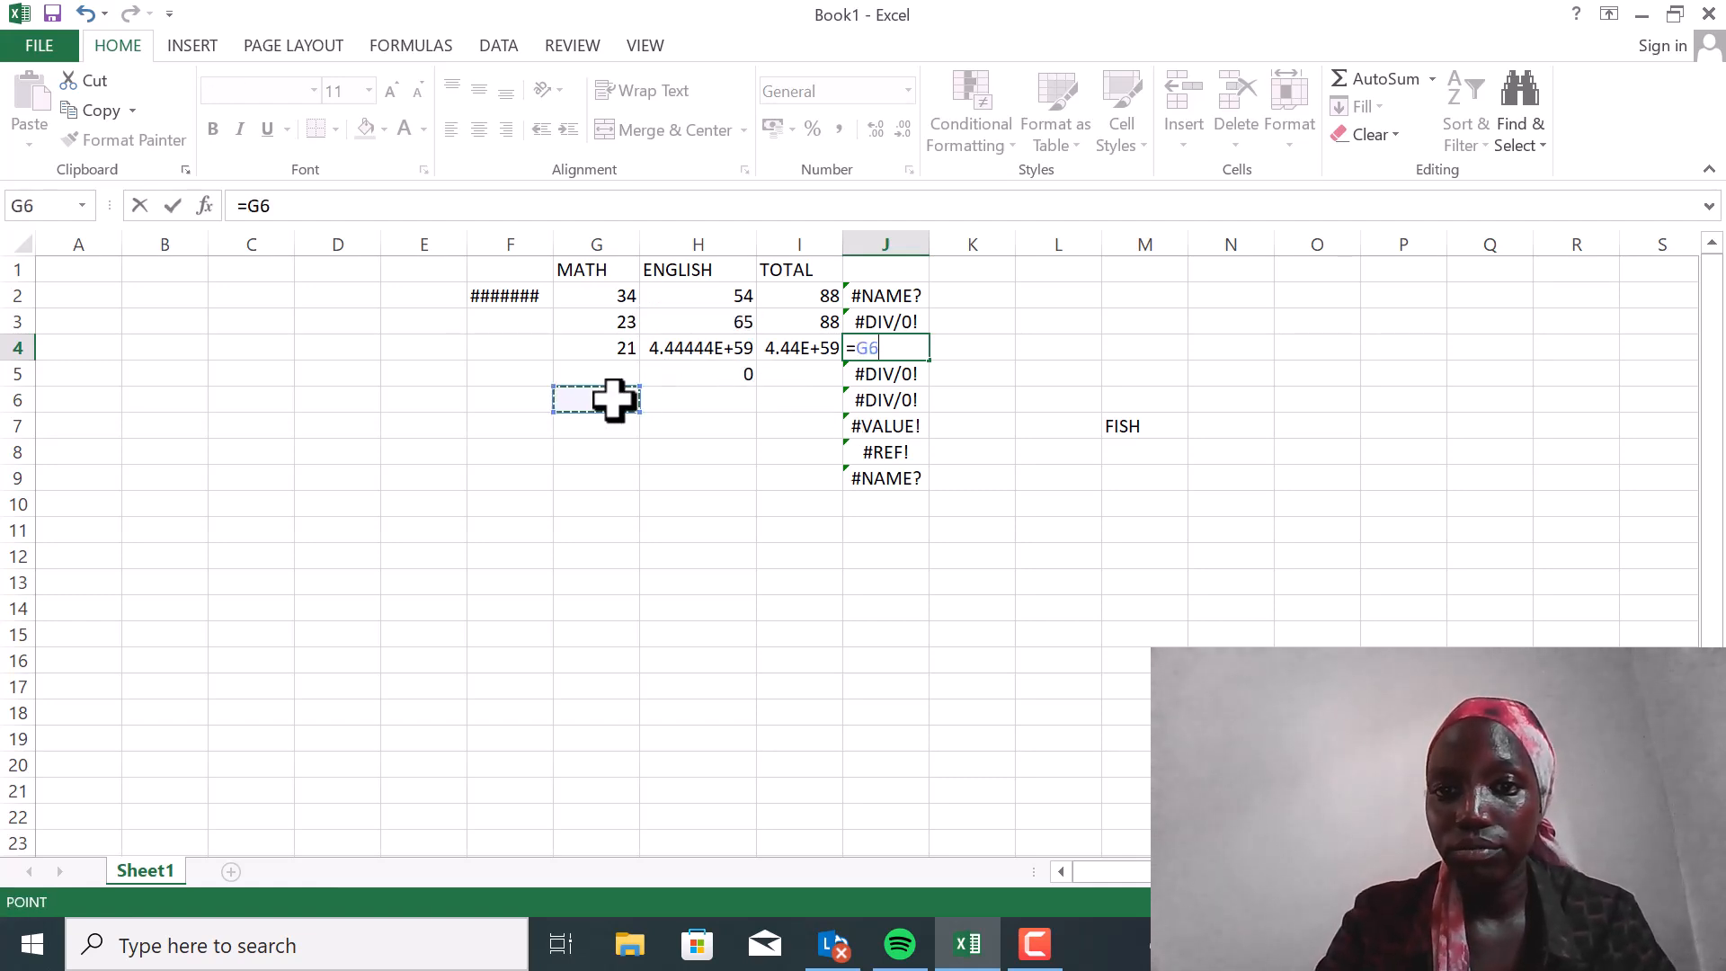
{"action": "left_click", "coordinate": [733, 319]}
{"action": "type", "text": "/"}
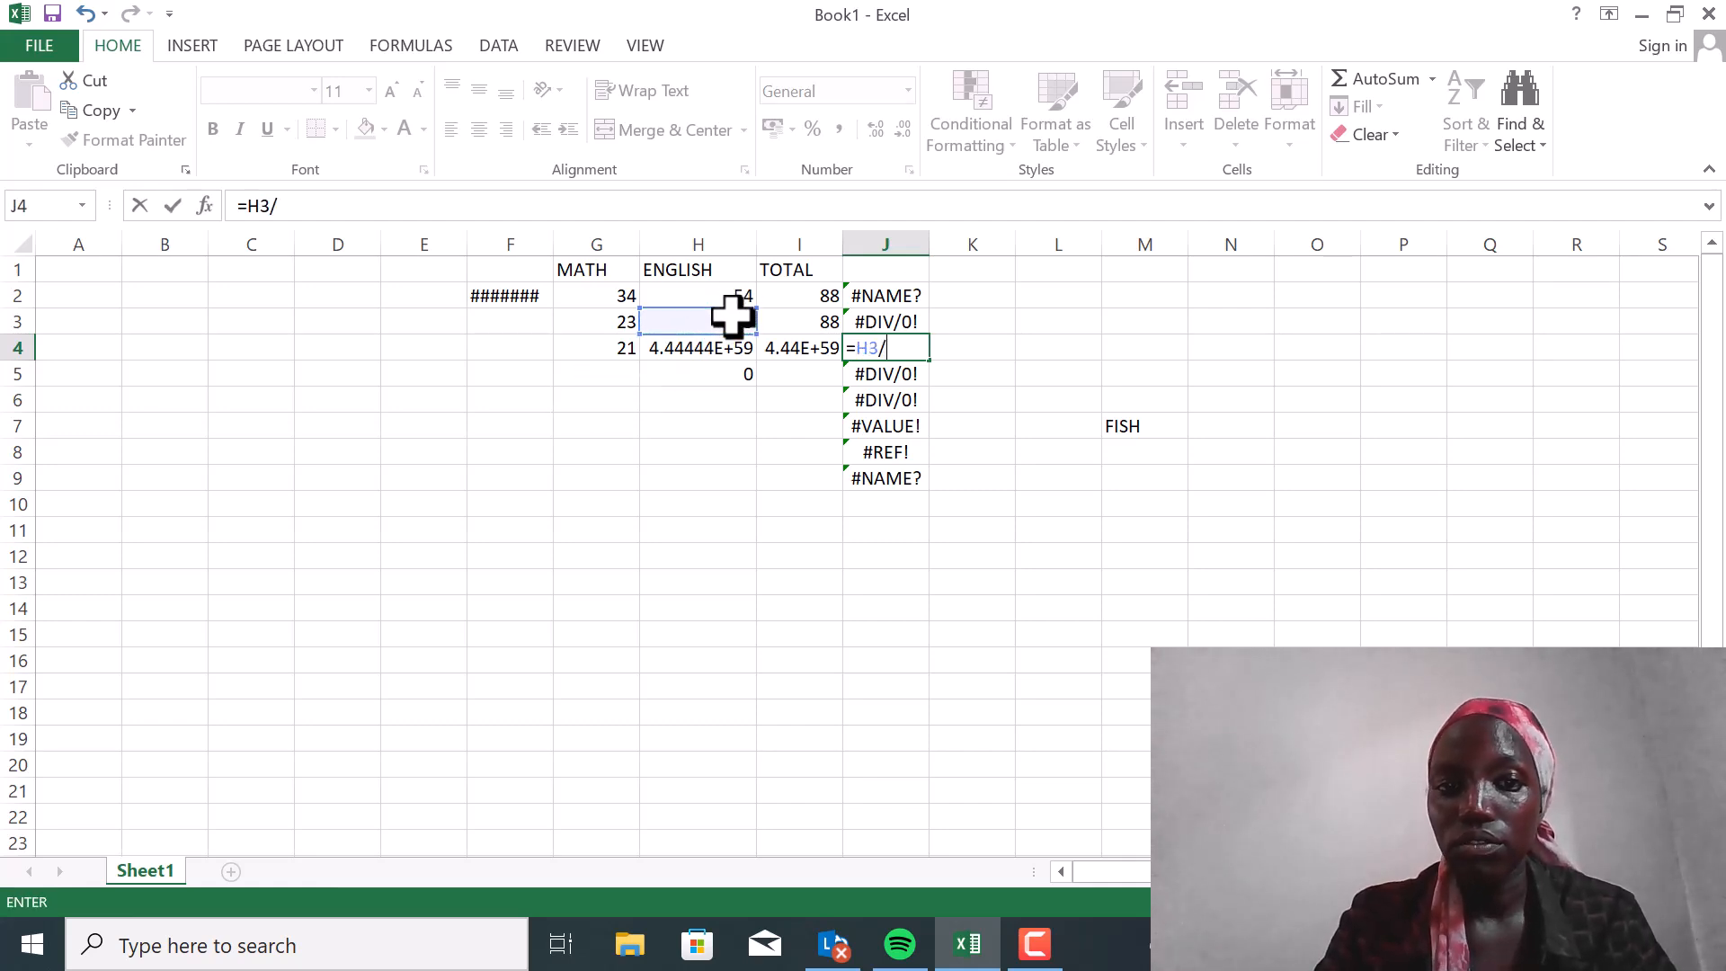
{"action": "left_click", "coordinate": [586, 378]}
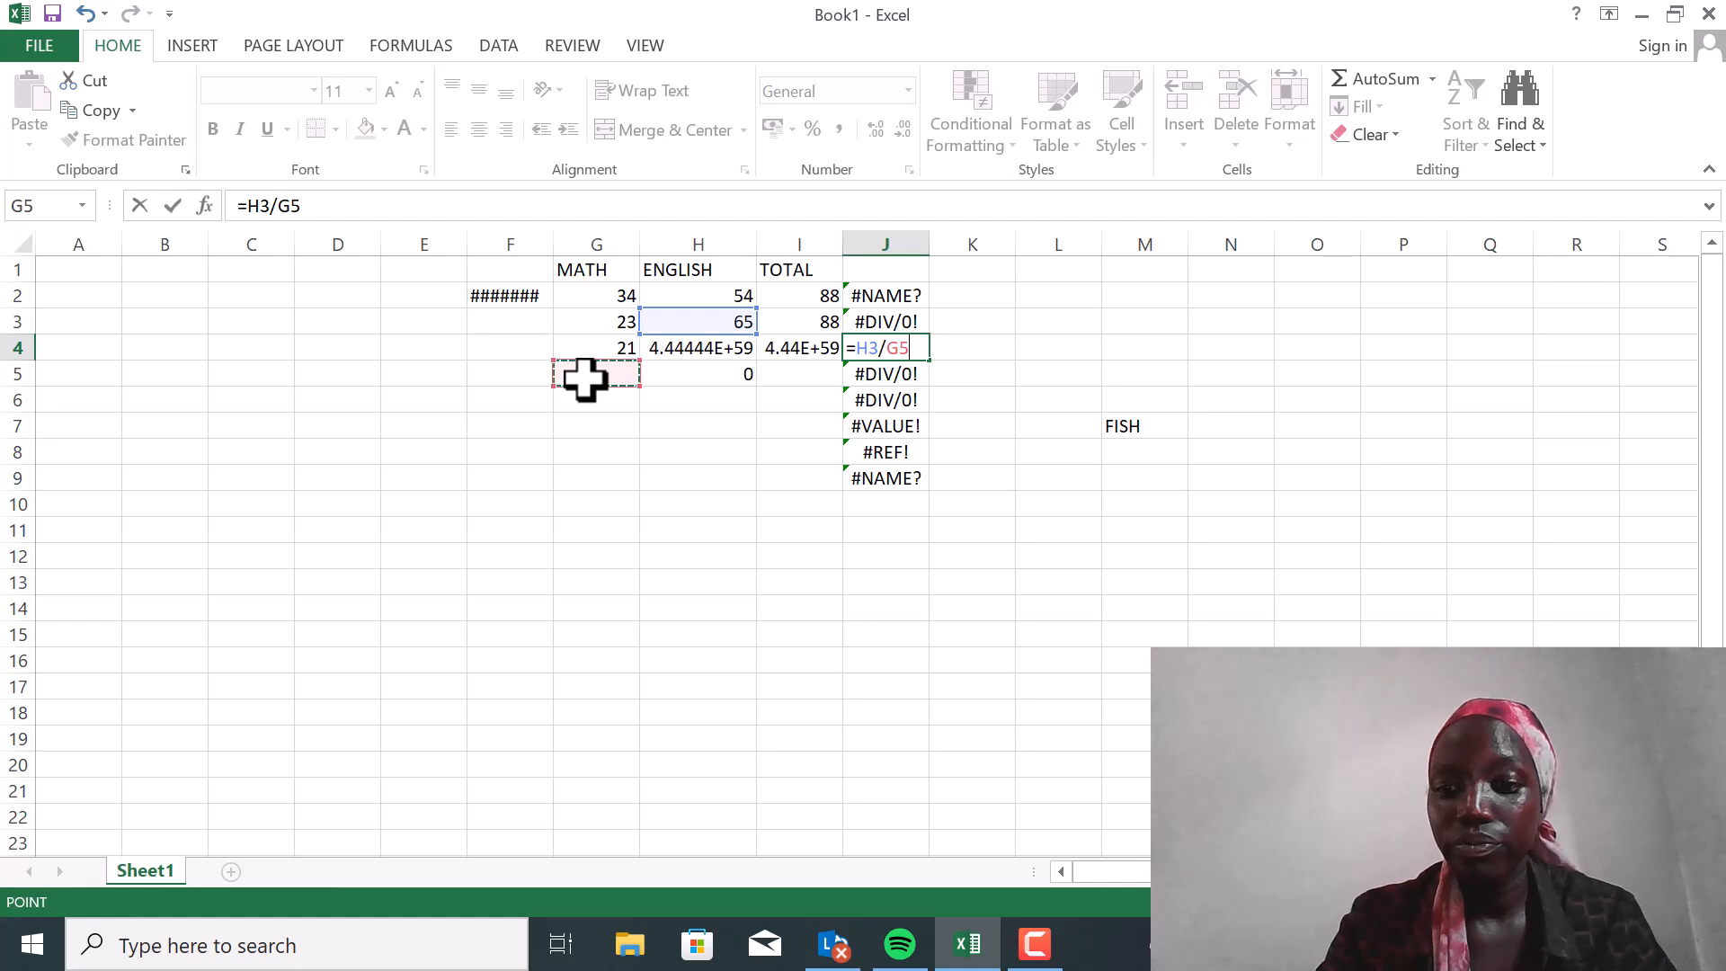
{"action": "key", "text": "Return"}
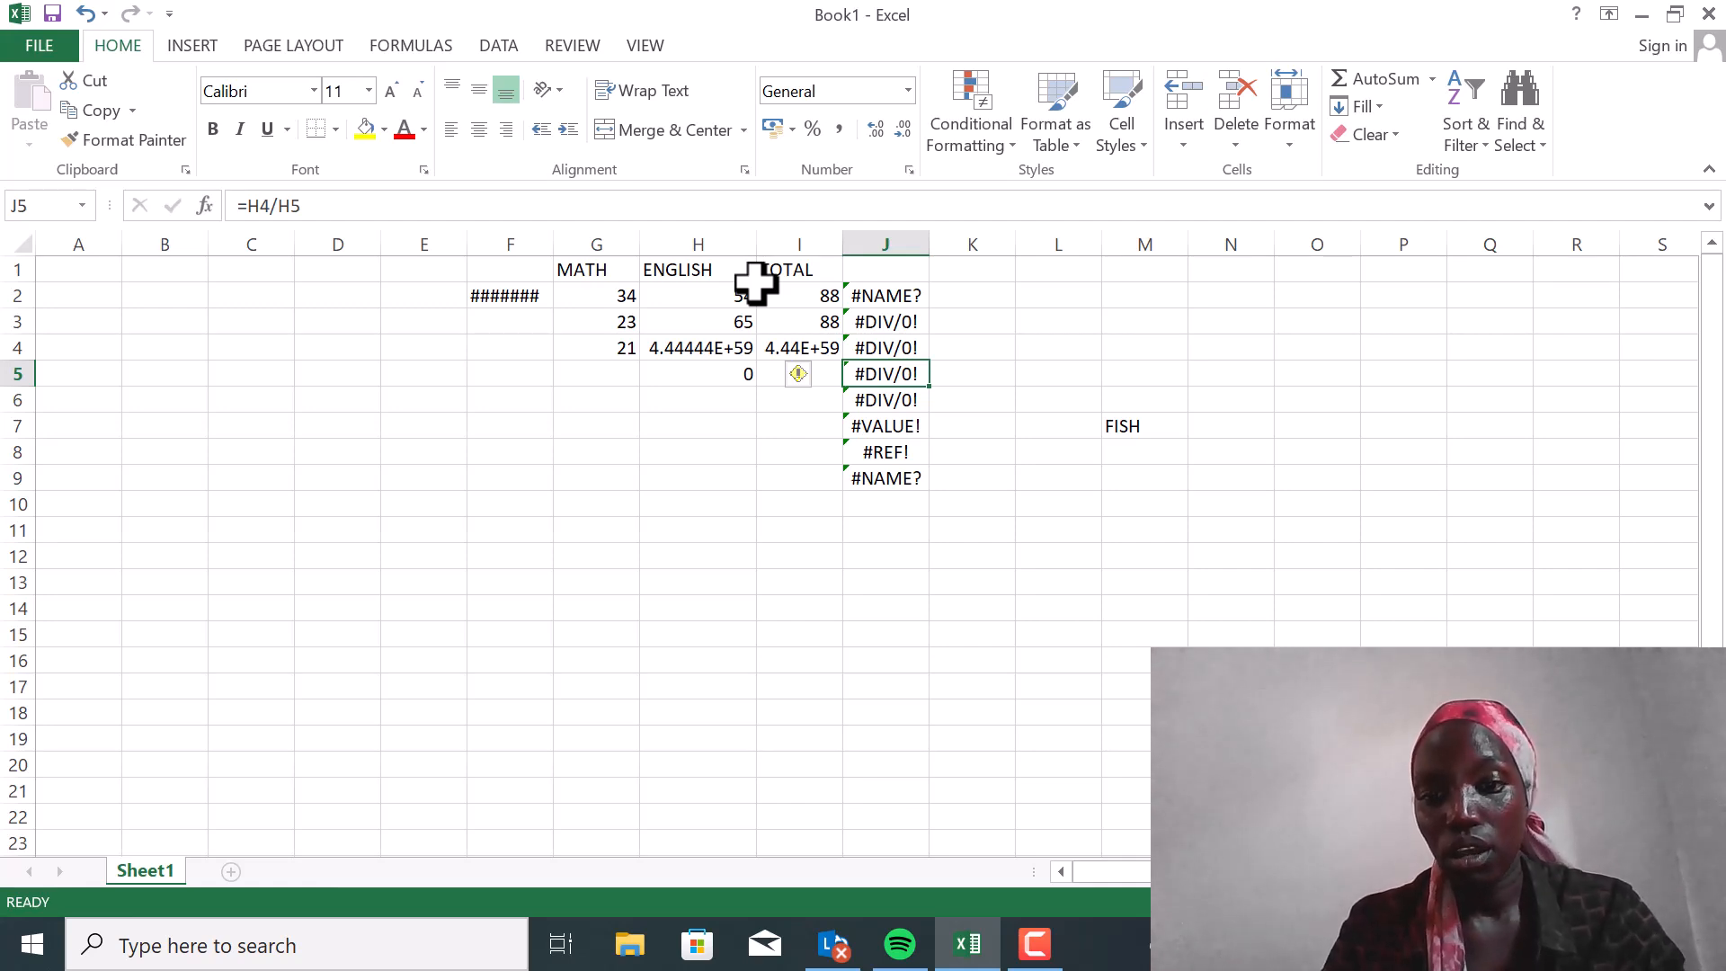
Enter the formula =SUM(H1:H2) in cell K2, including the ENGLISH heading in the summed range
{"action": "left_click", "coordinate": [970, 289]}
{"action": "type", "text": "="}
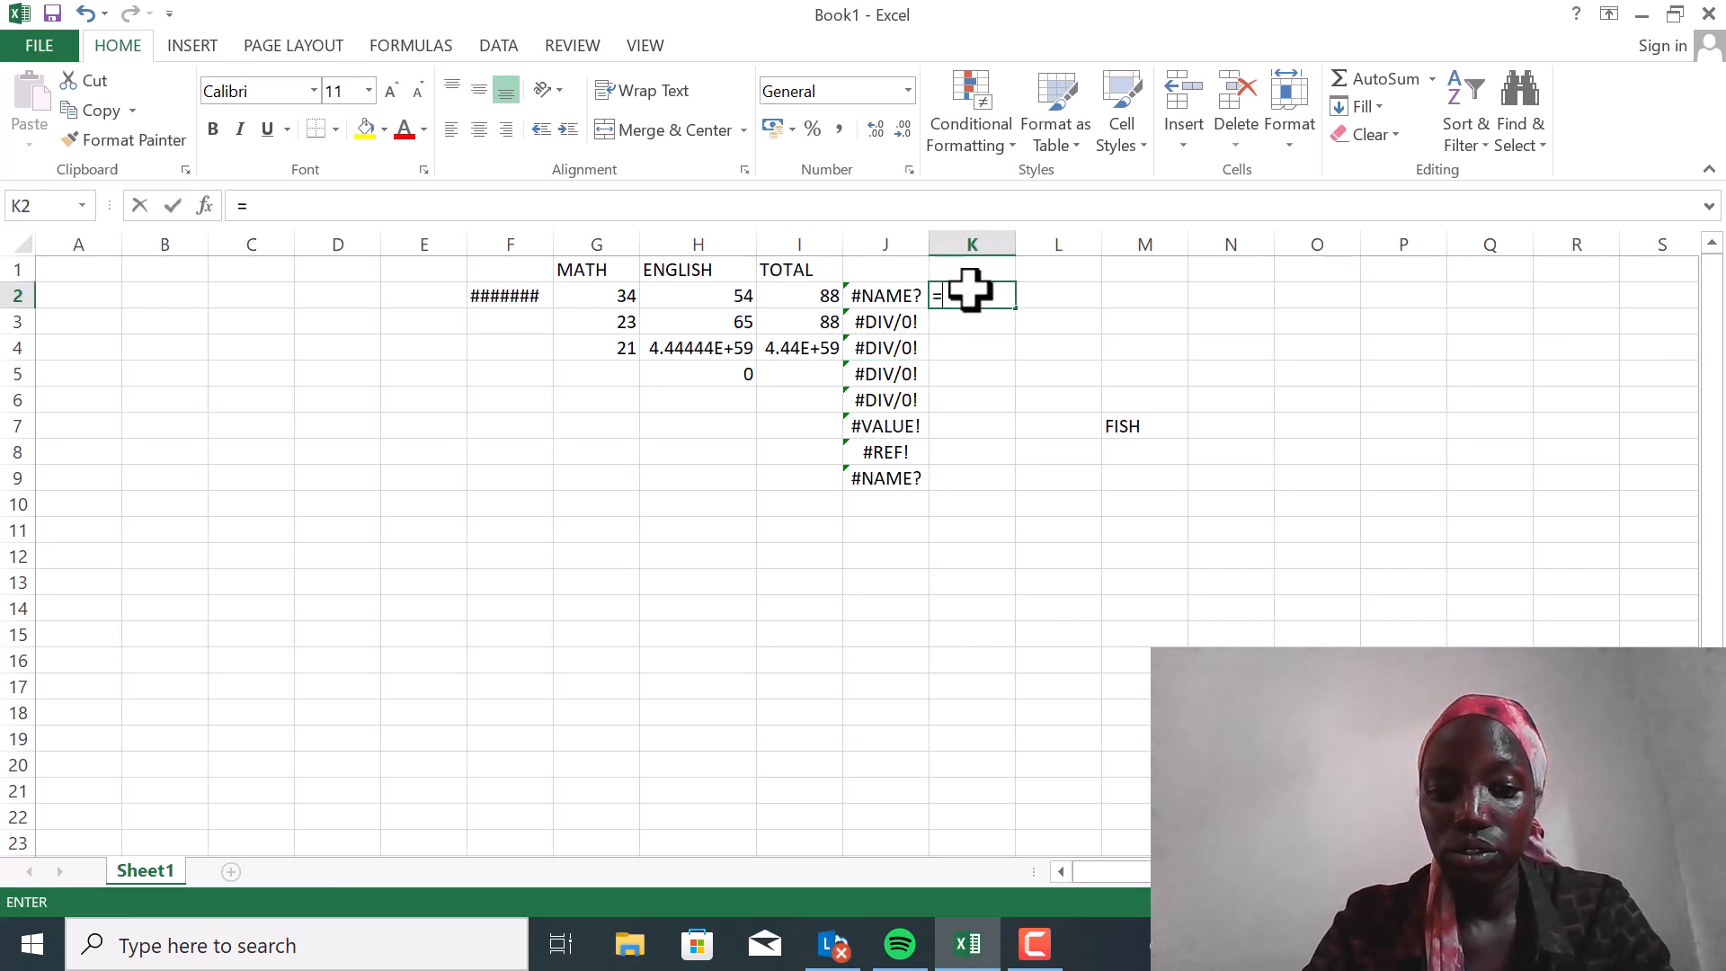
{"action": "type", "text": "SU"}
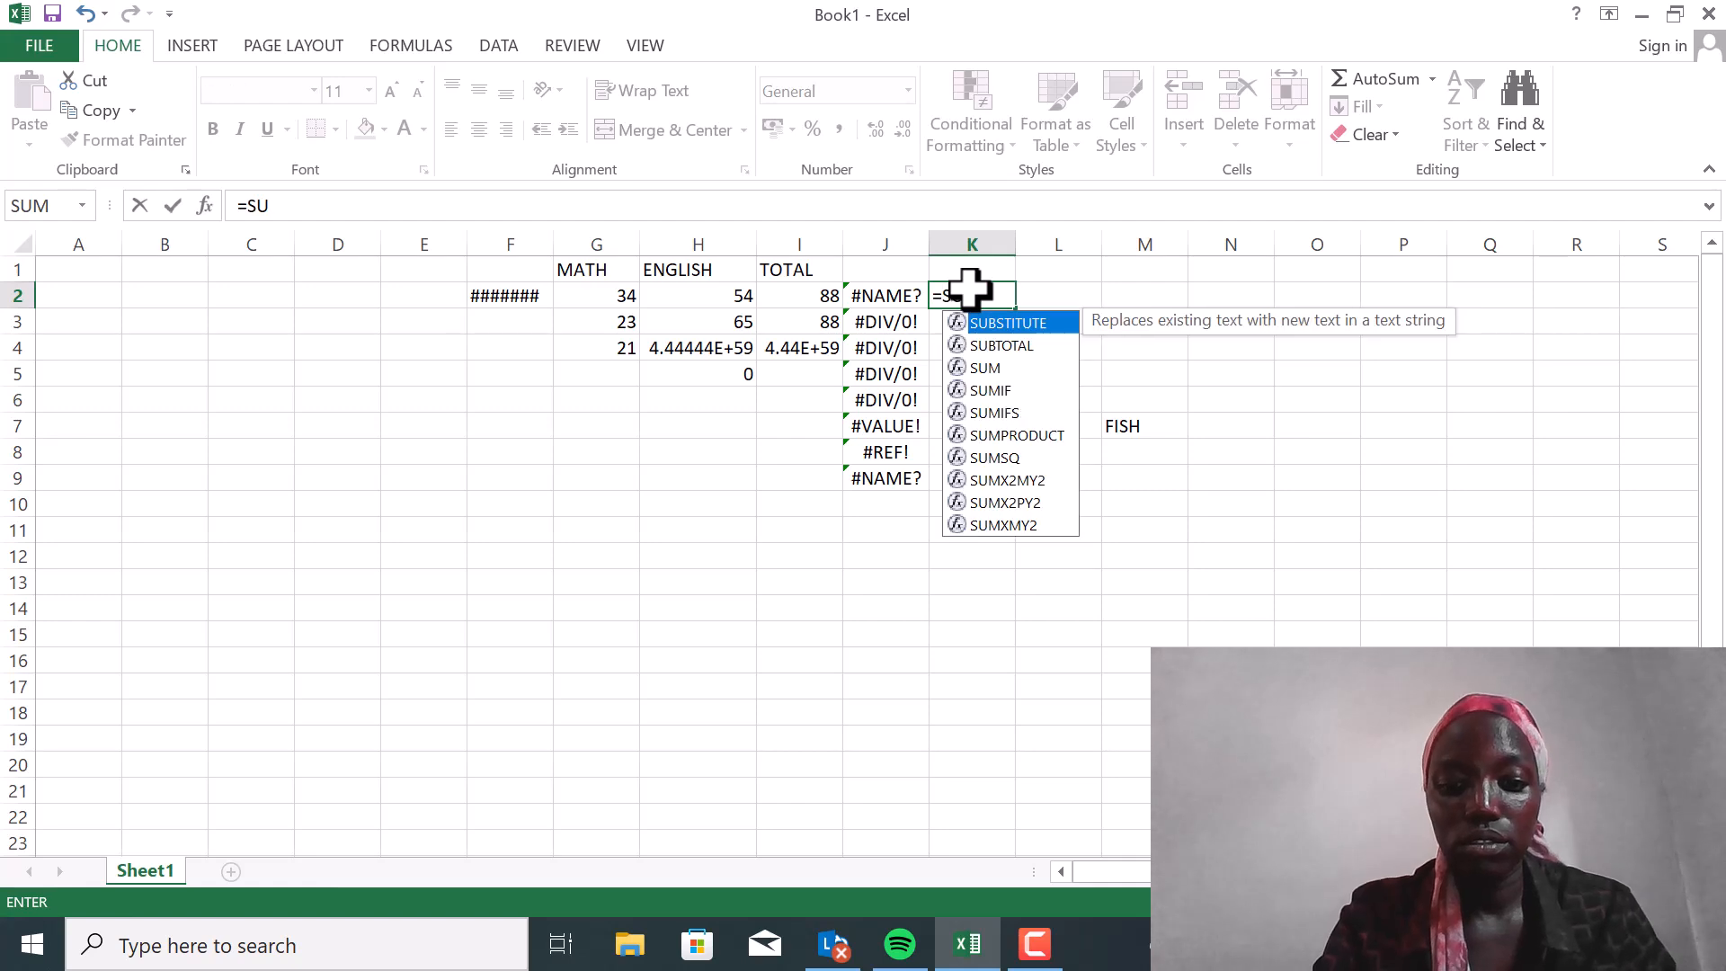
{"action": "type", "text": "M("}
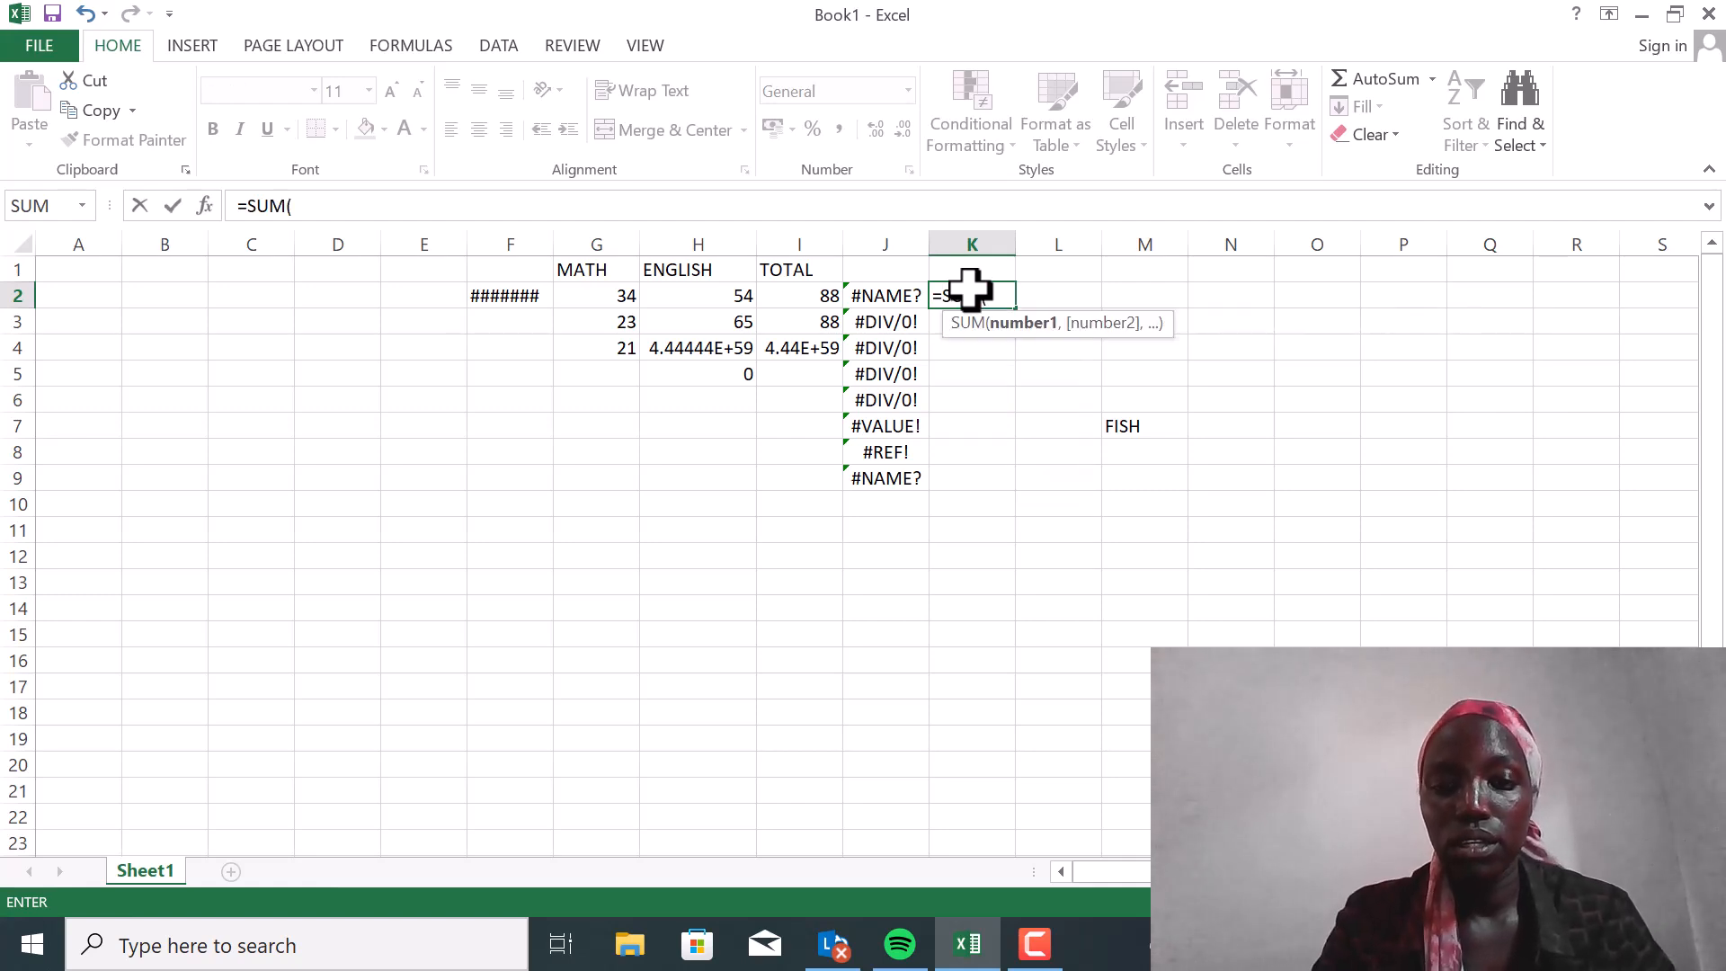
{"action": "left_click", "coordinate": [712, 293]}
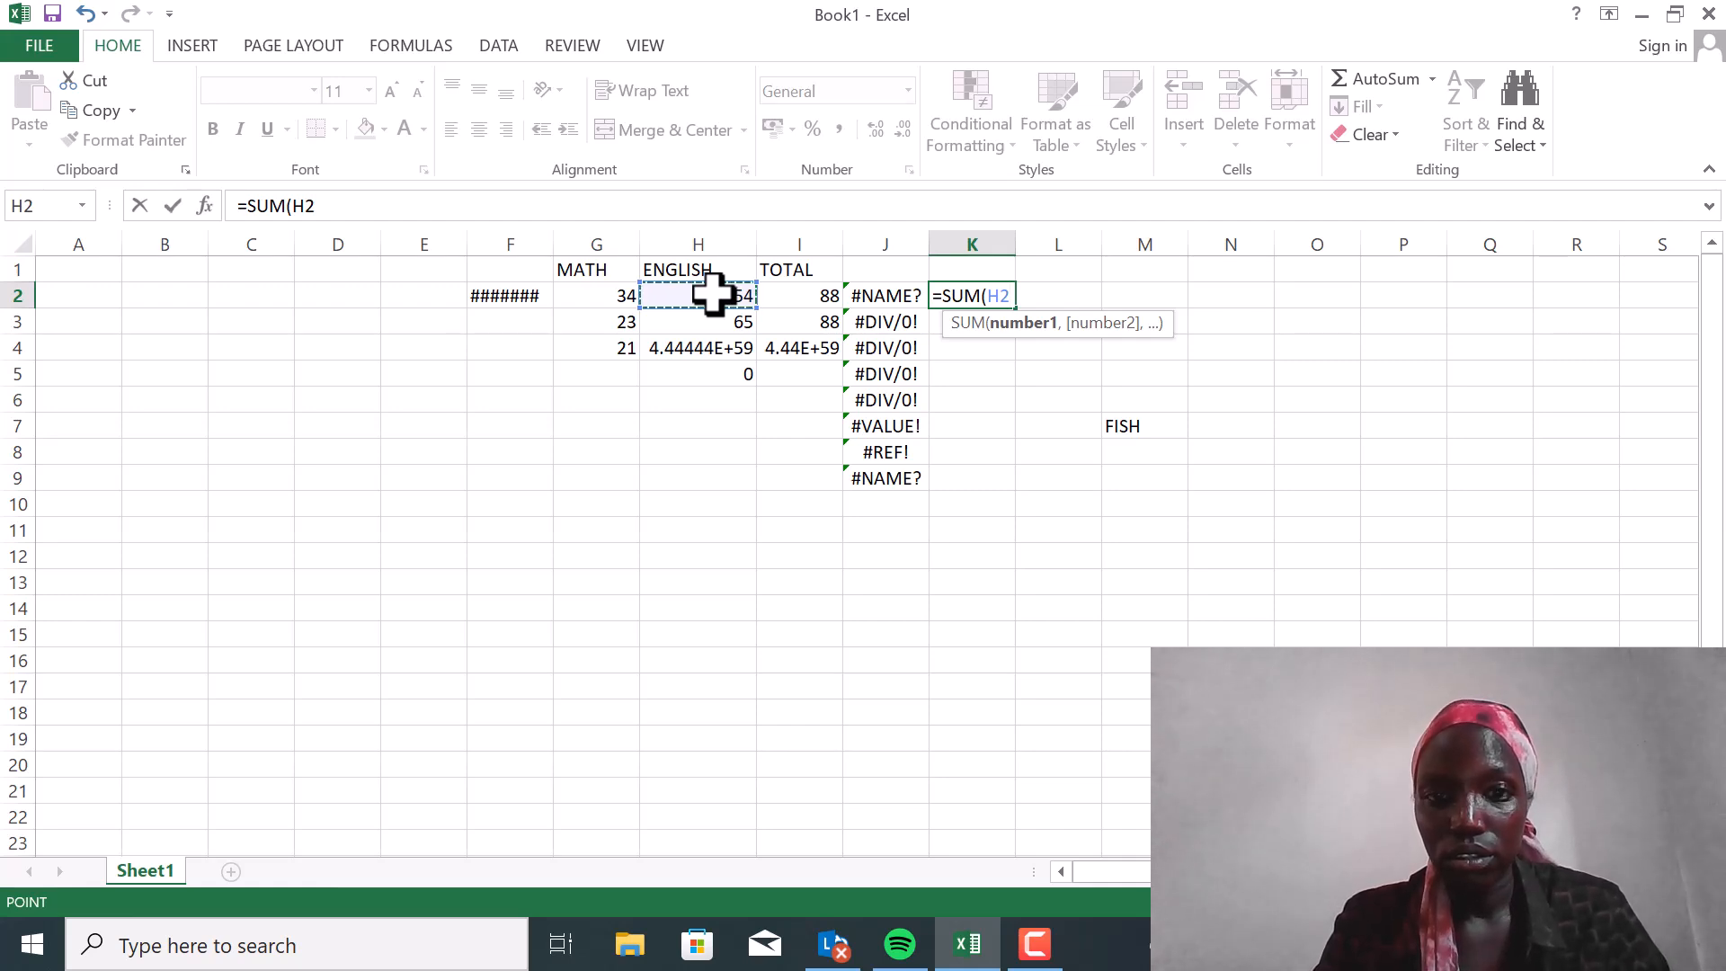
{"action": "left_click_drag", "start_coordinate": [713, 293], "coordinate": [713, 262]}
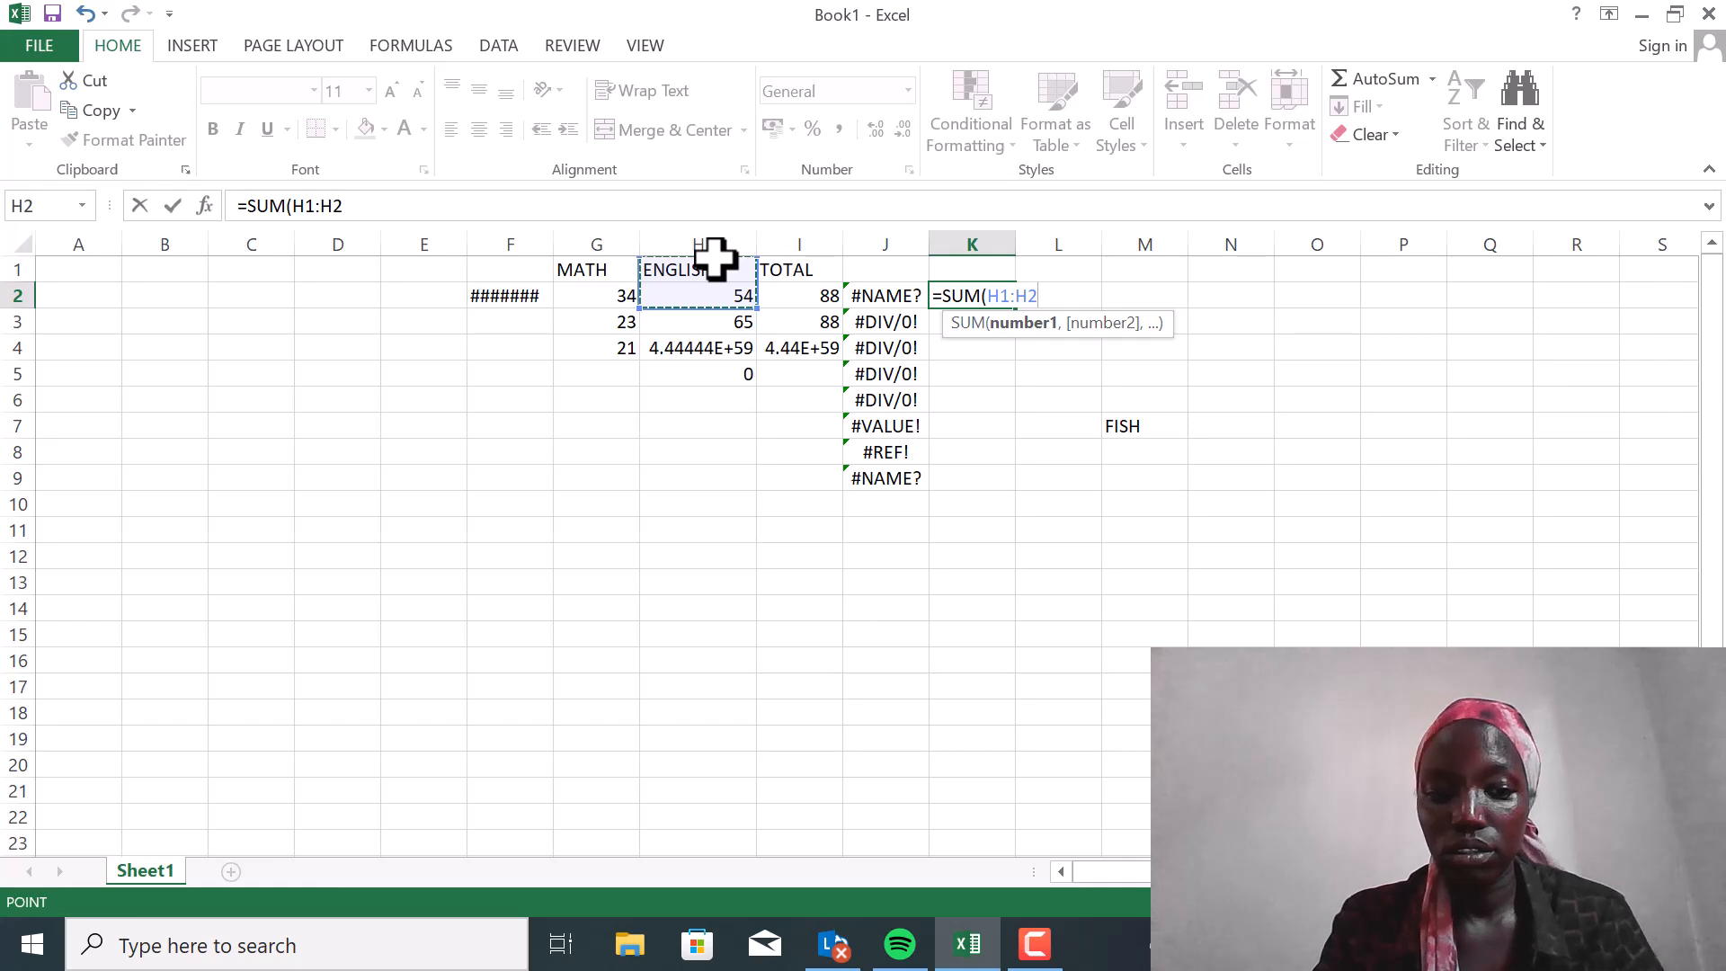
{"action": "type", "text": ")"}
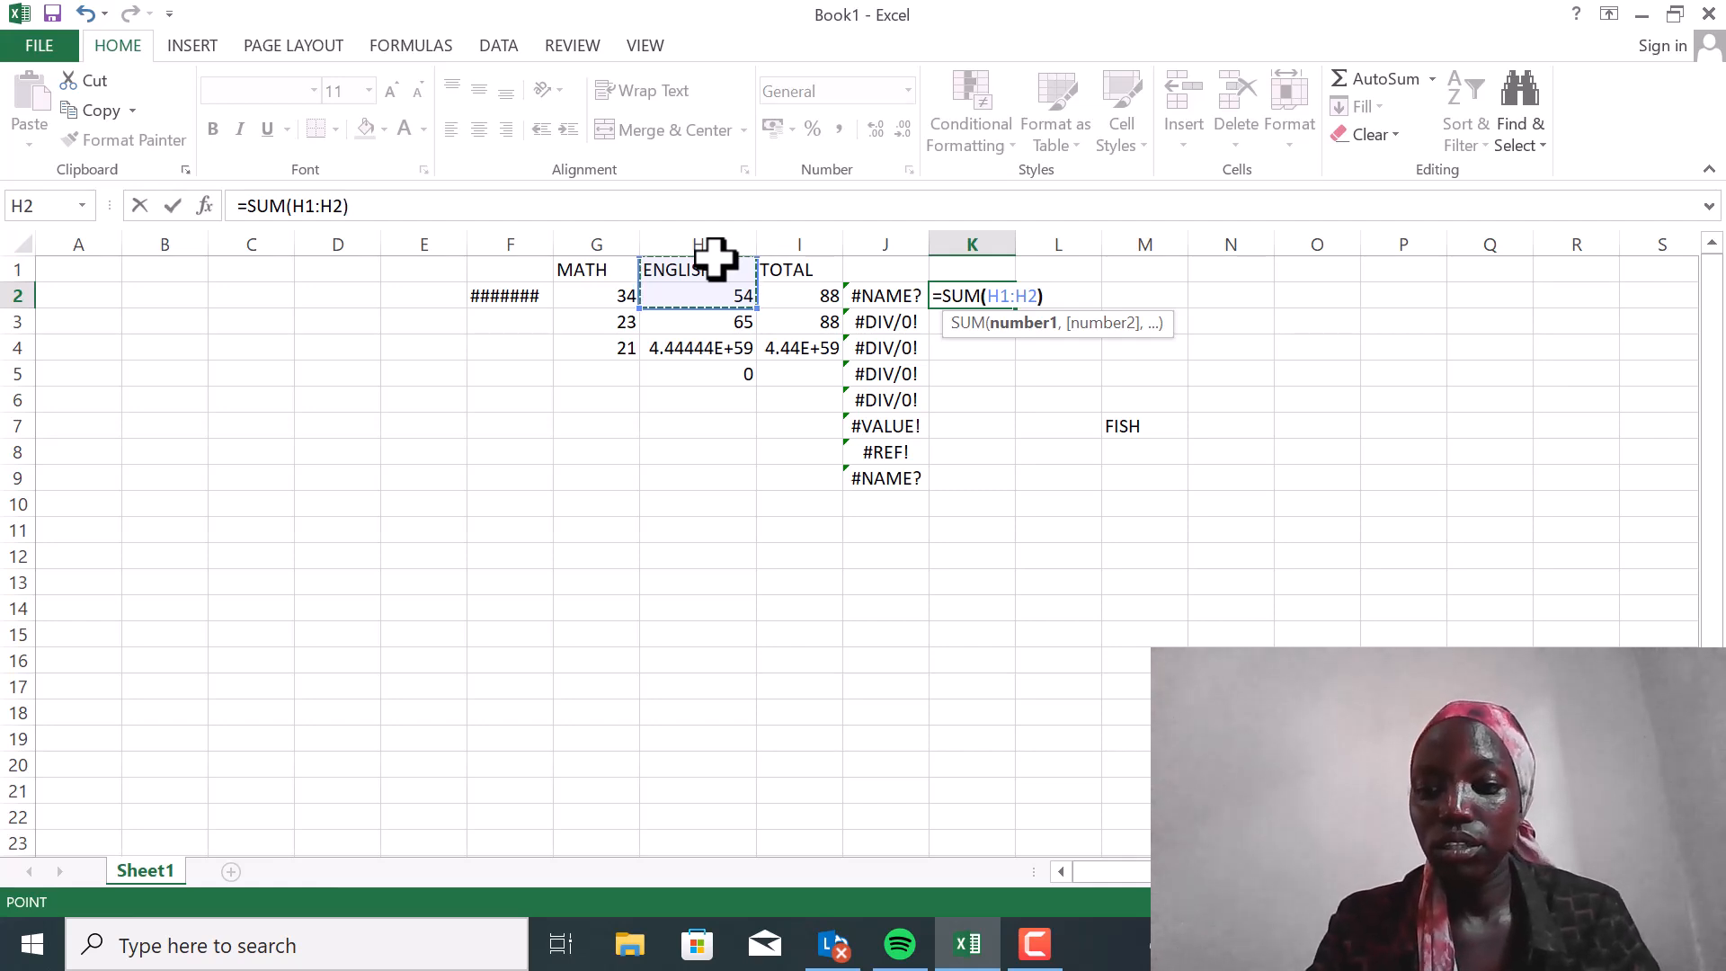
{"action": "key", "text": "Return"}
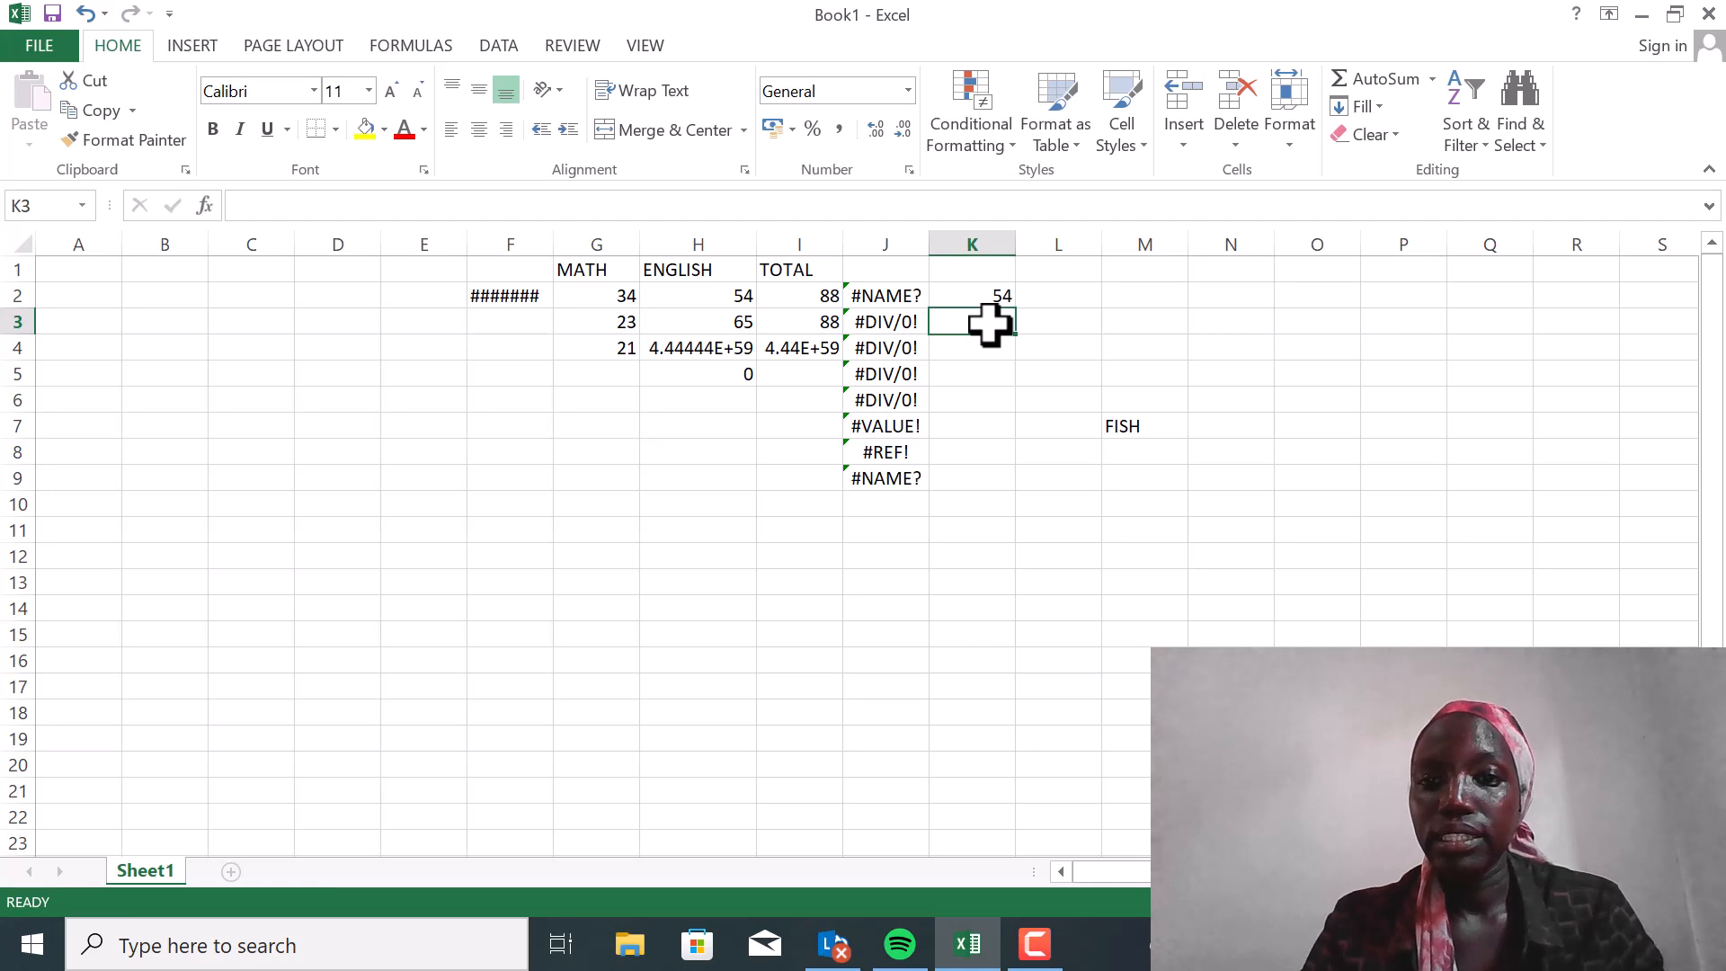
Enter the formula =H3+G1 in cell K3 to add an ENGLISH mark to the MATH heading text
{"action": "type", "text": "="}
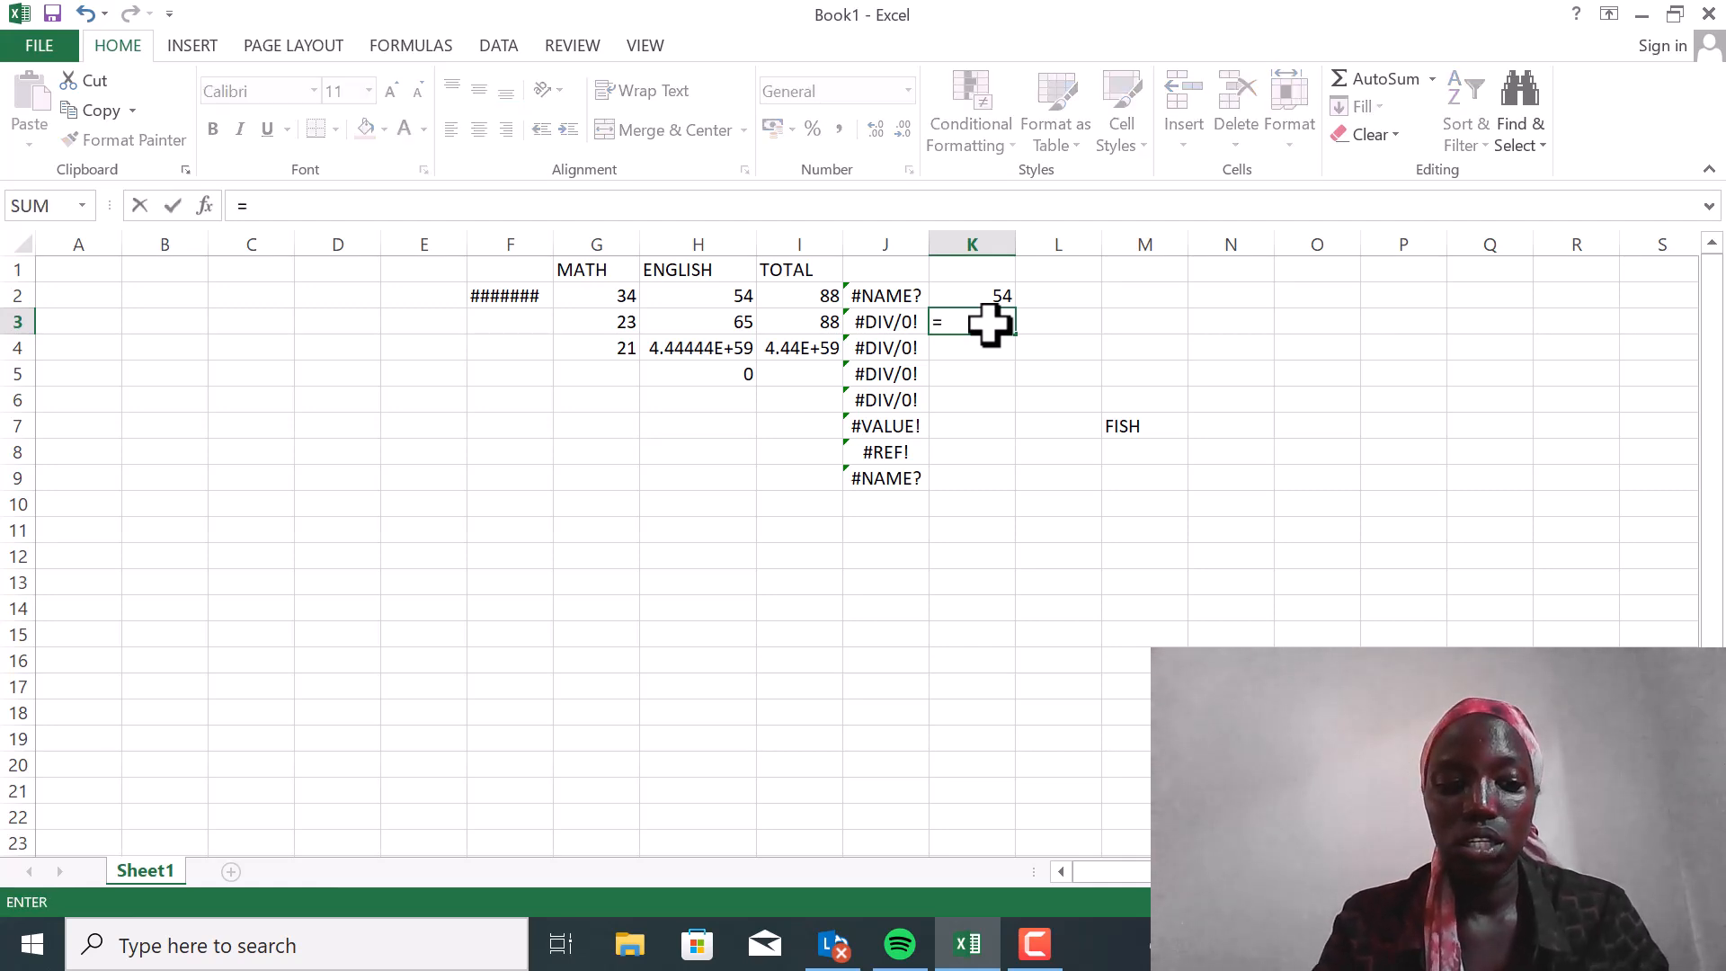
{"action": "left_click", "coordinate": [729, 326]}
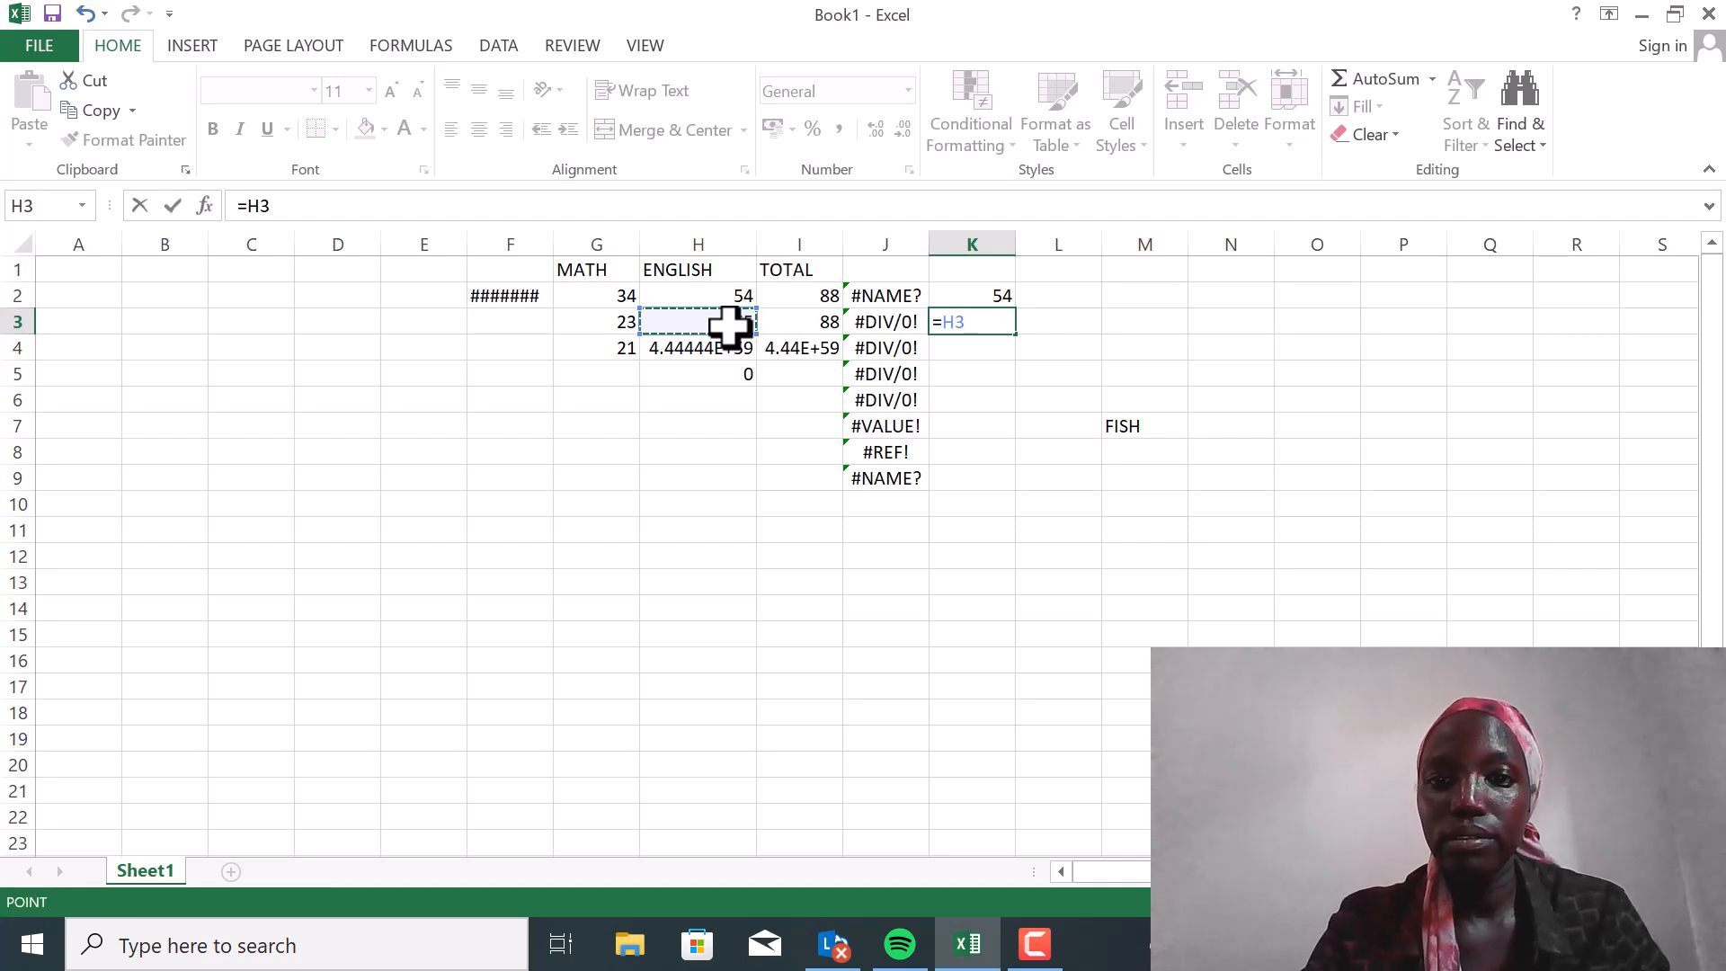
{"action": "type", "text": "+"}
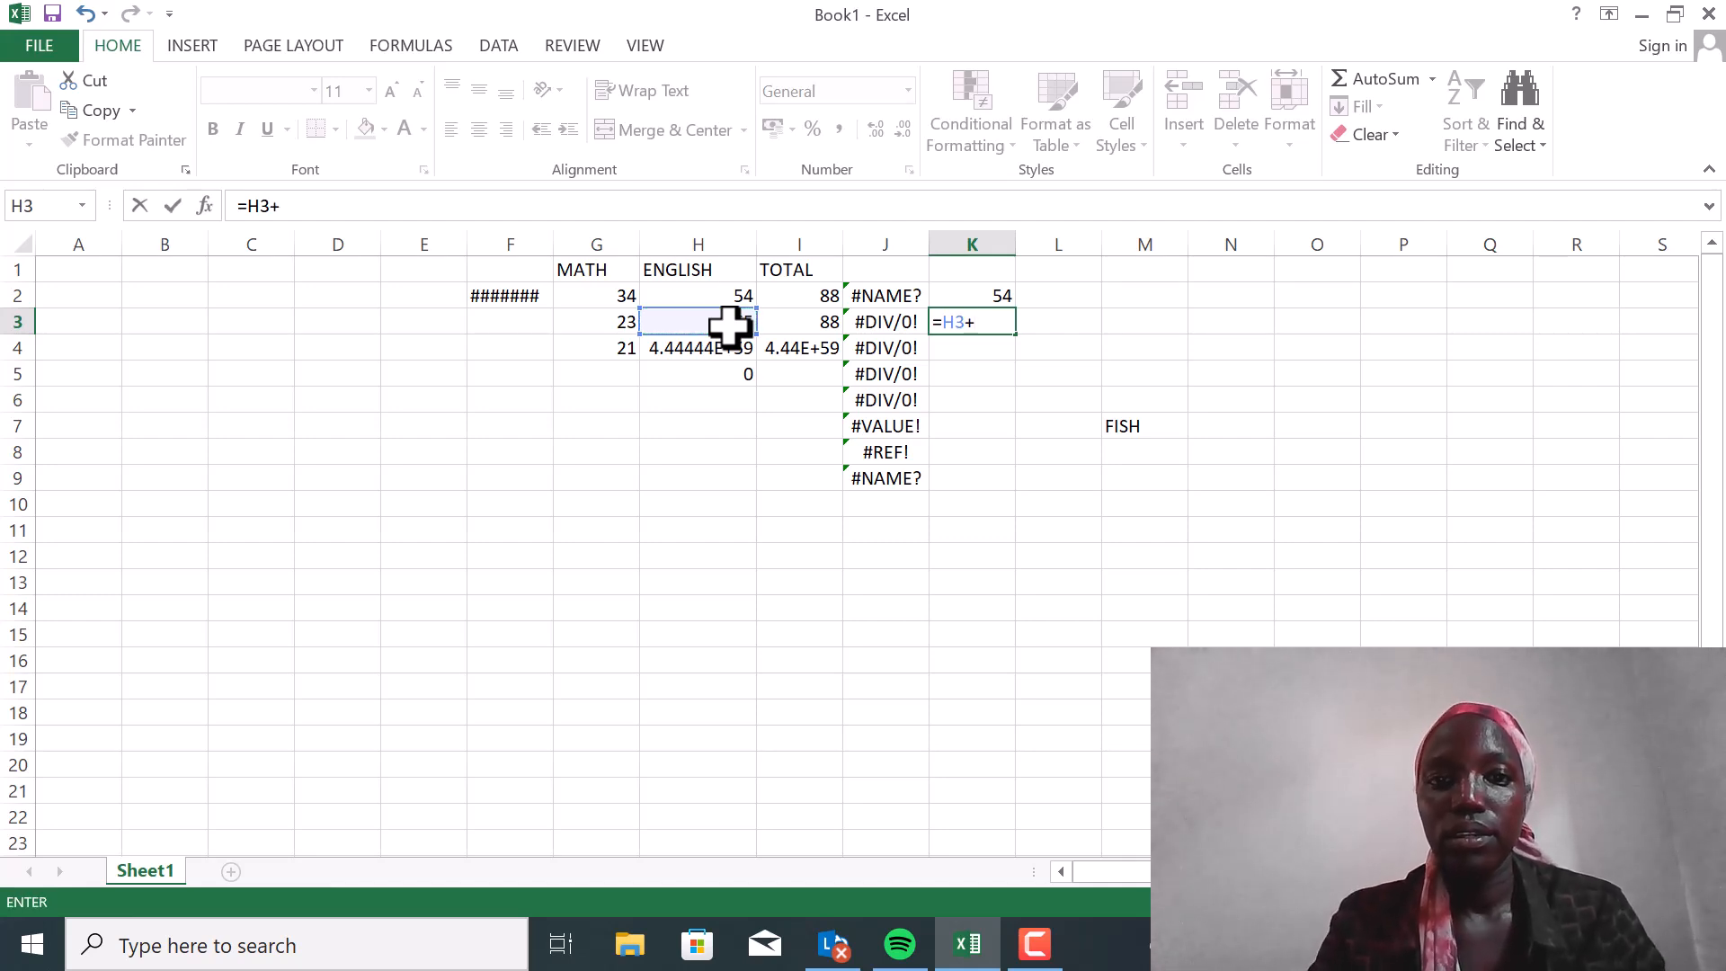
{"action": "left_click", "coordinate": [606, 272]}
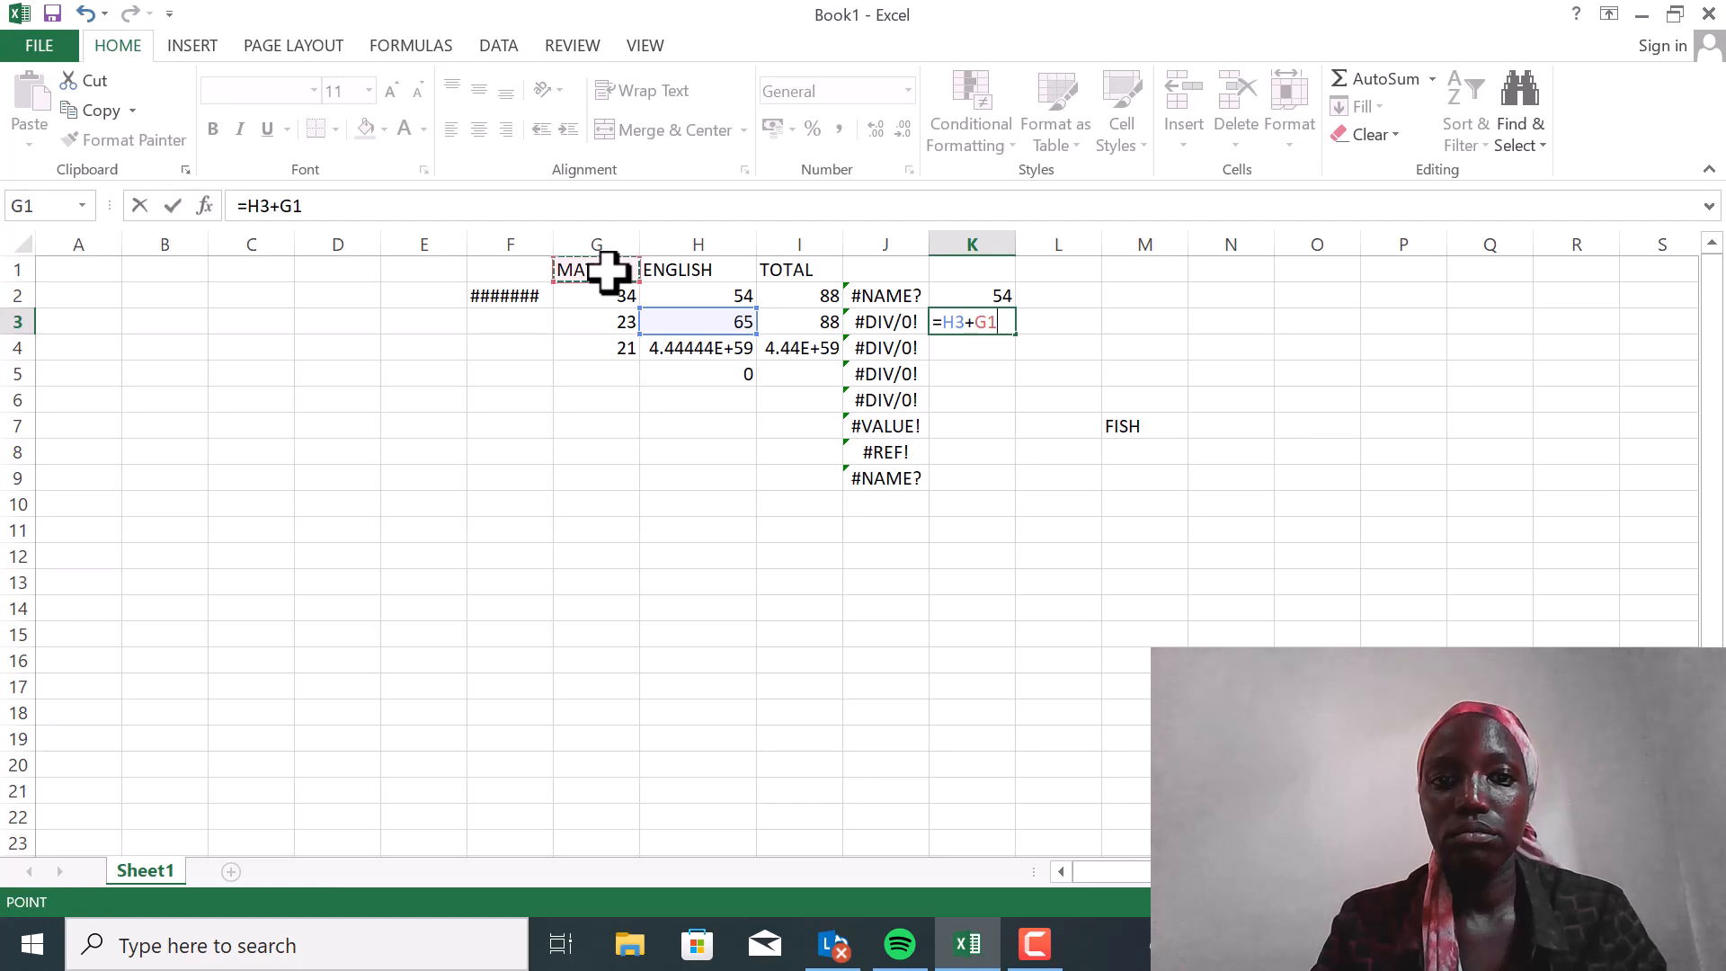
{"action": "key", "text": "Return"}
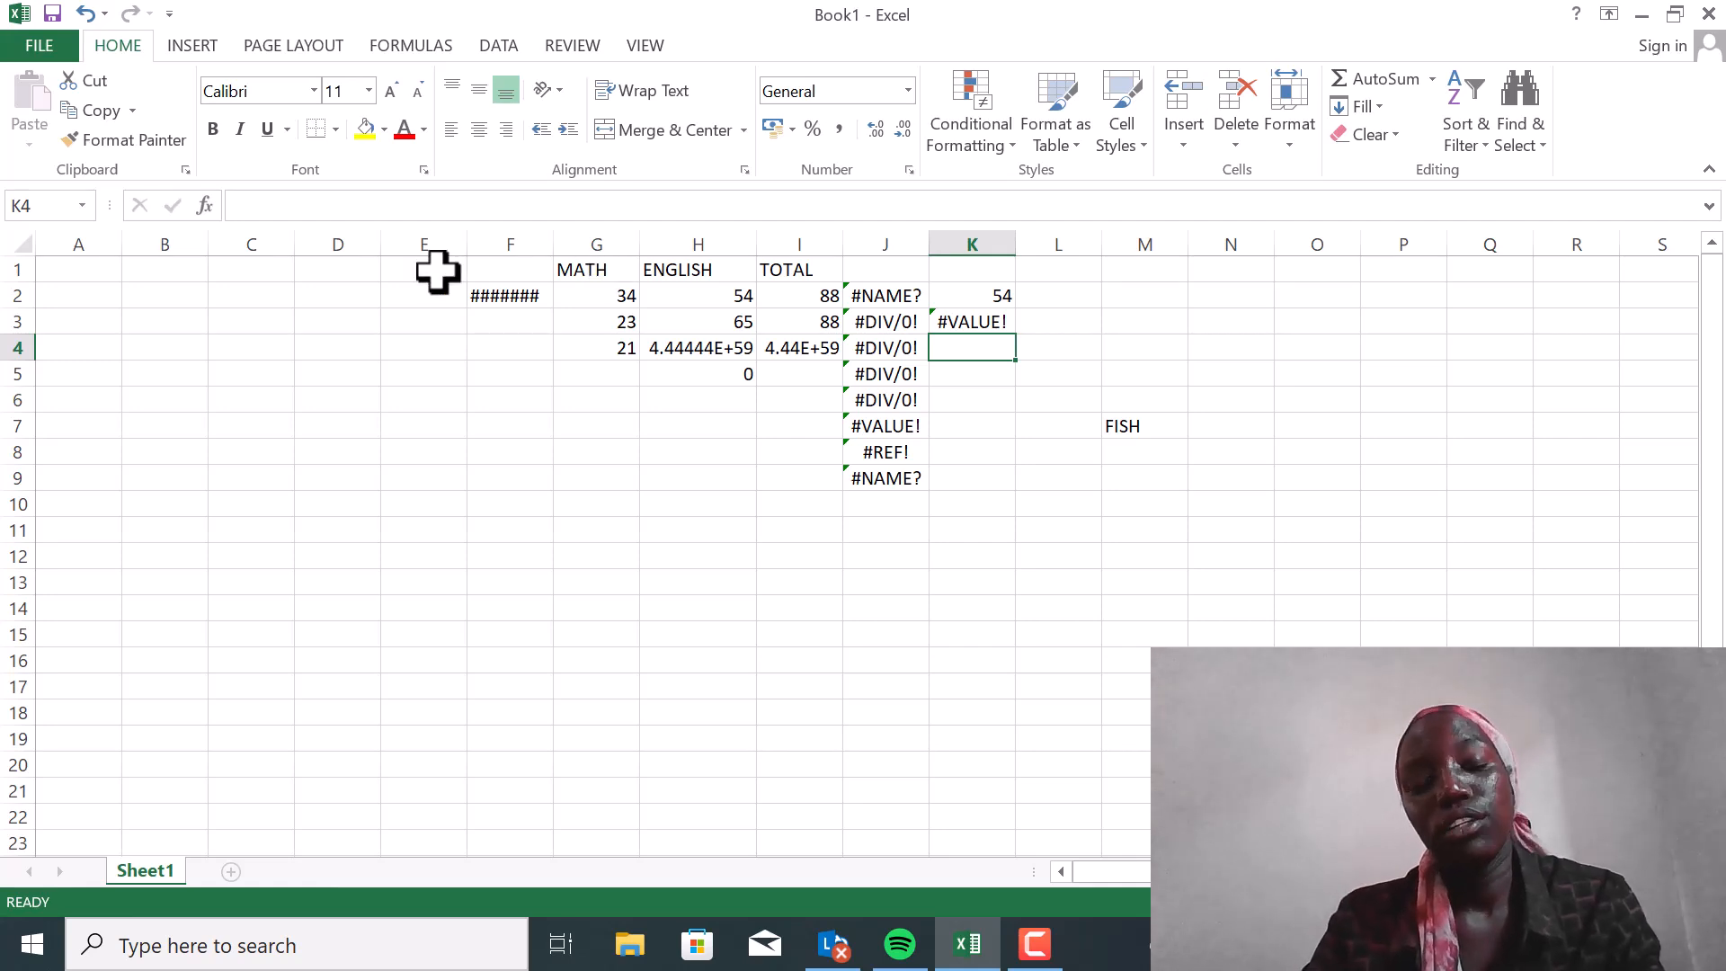
Clear the error formulas from the range J1:J9
{"action": "left_click", "coordinate": [580, 272]}
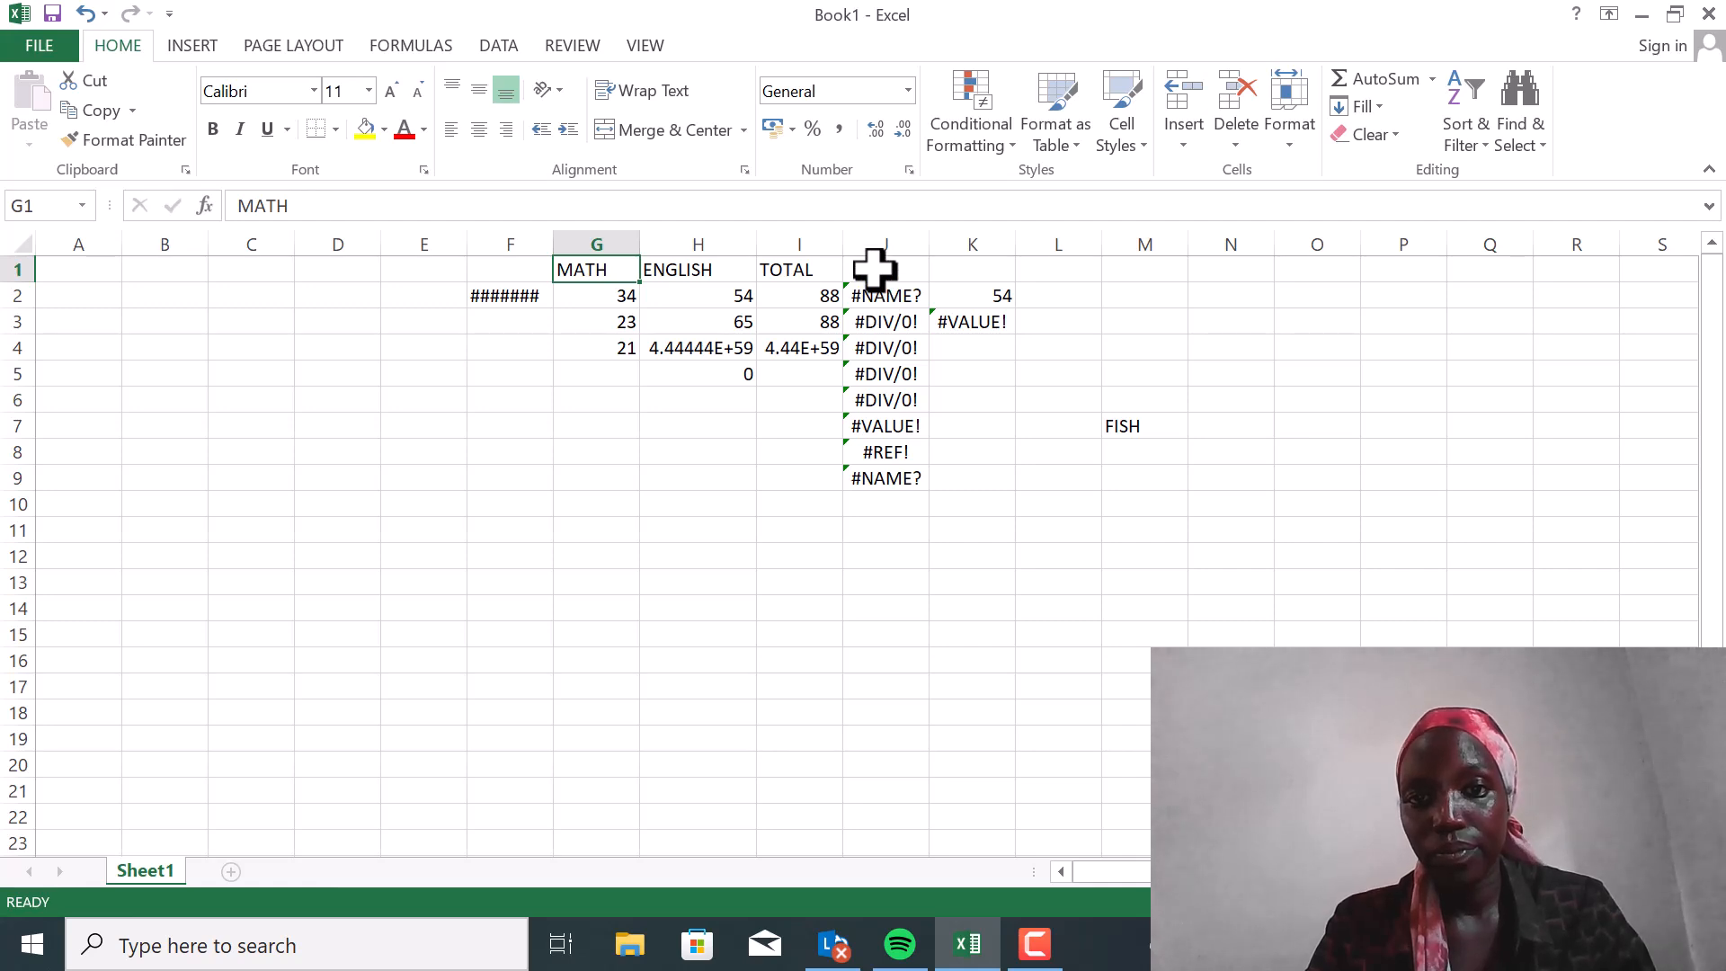
{"action": "left_click_drag", "start_coordinate": [873, 268], "coordinate": [888, 476]}
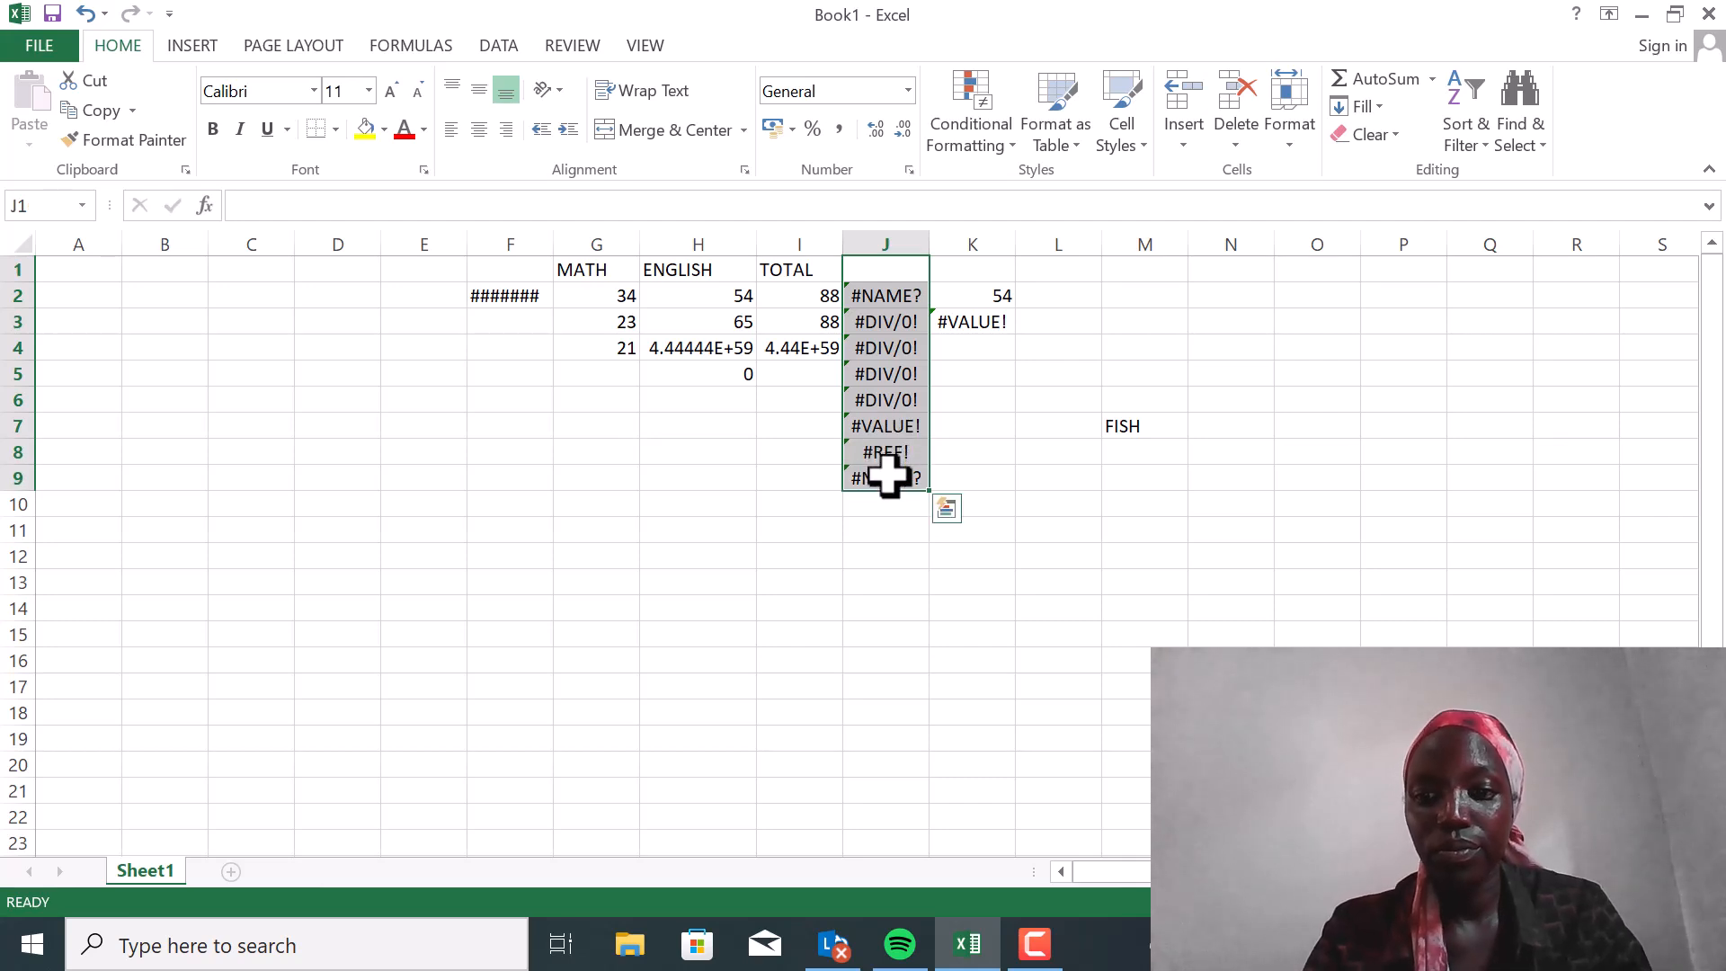
{"action": "key", "text": "Delete"}
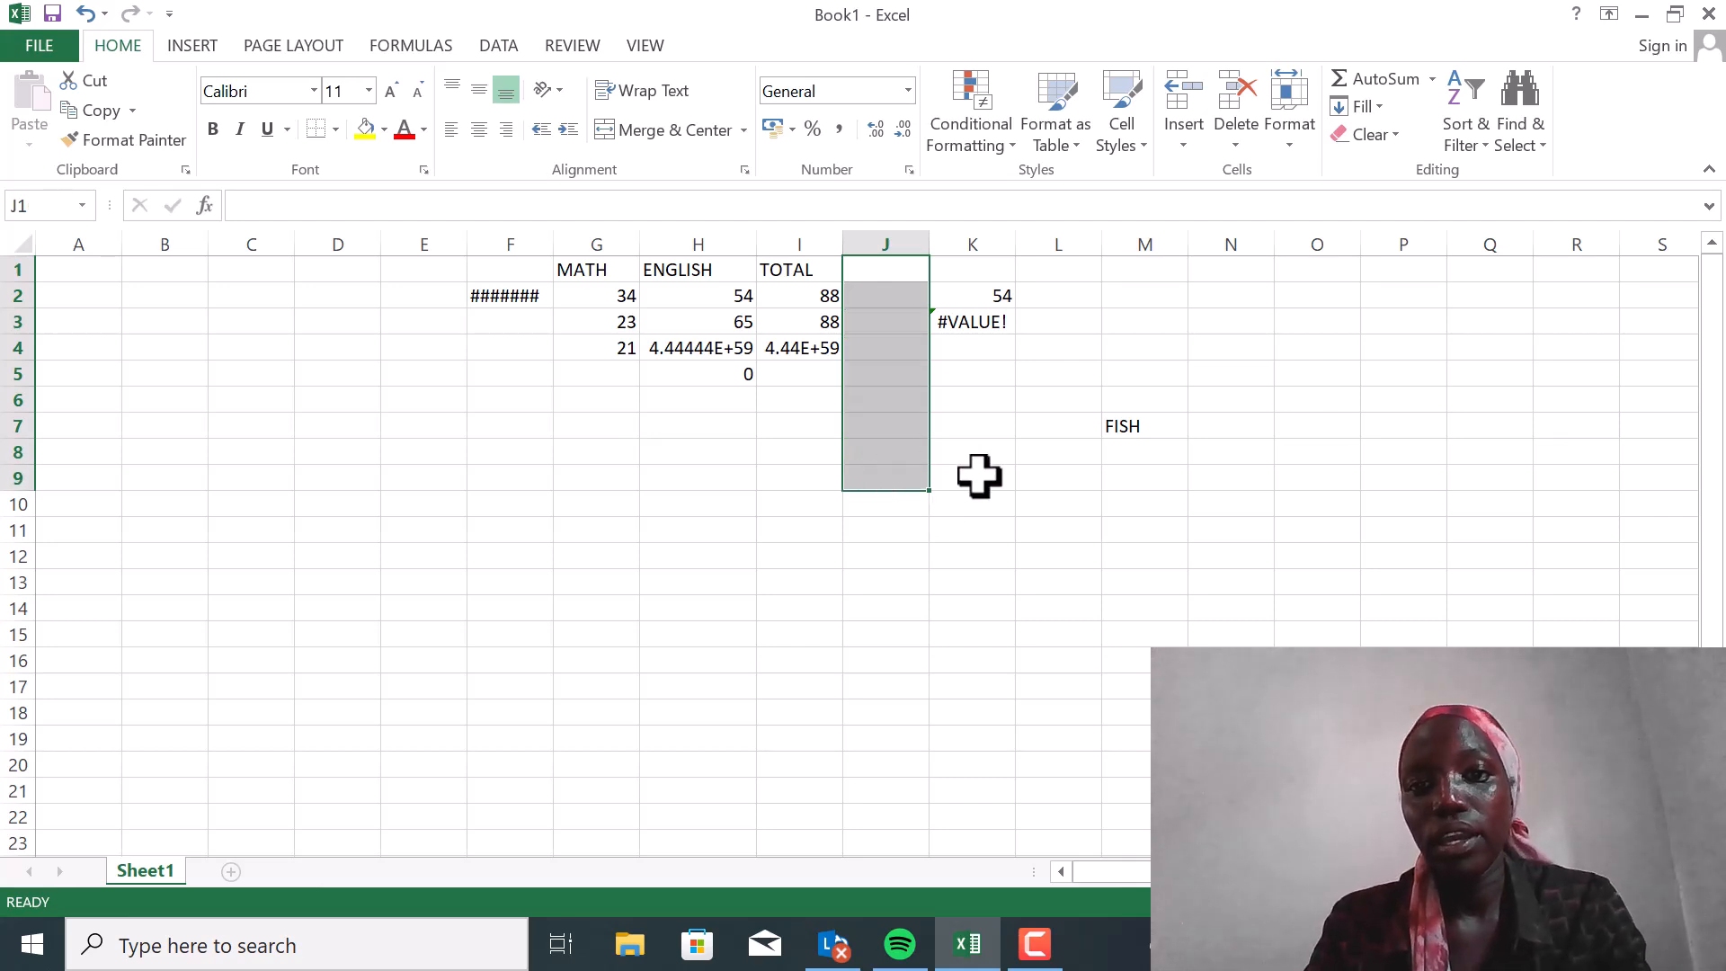
{"action": "left_click", "coordinate": [954, 352]}
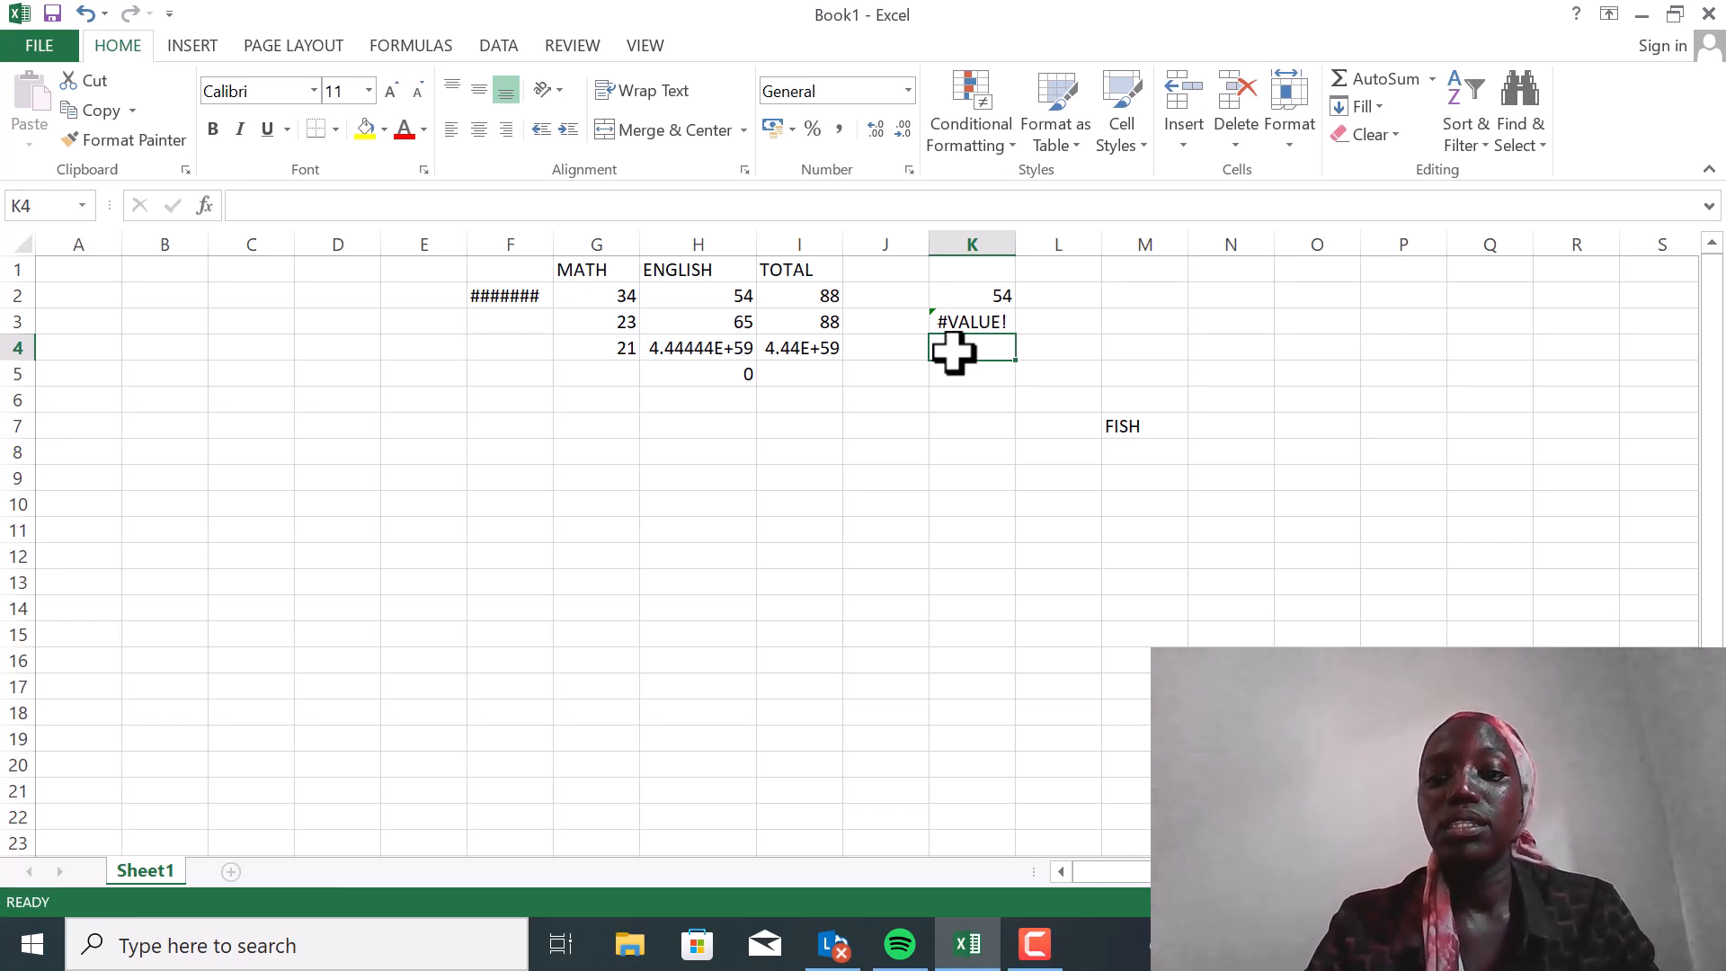
{"action": "type", "text": "="}
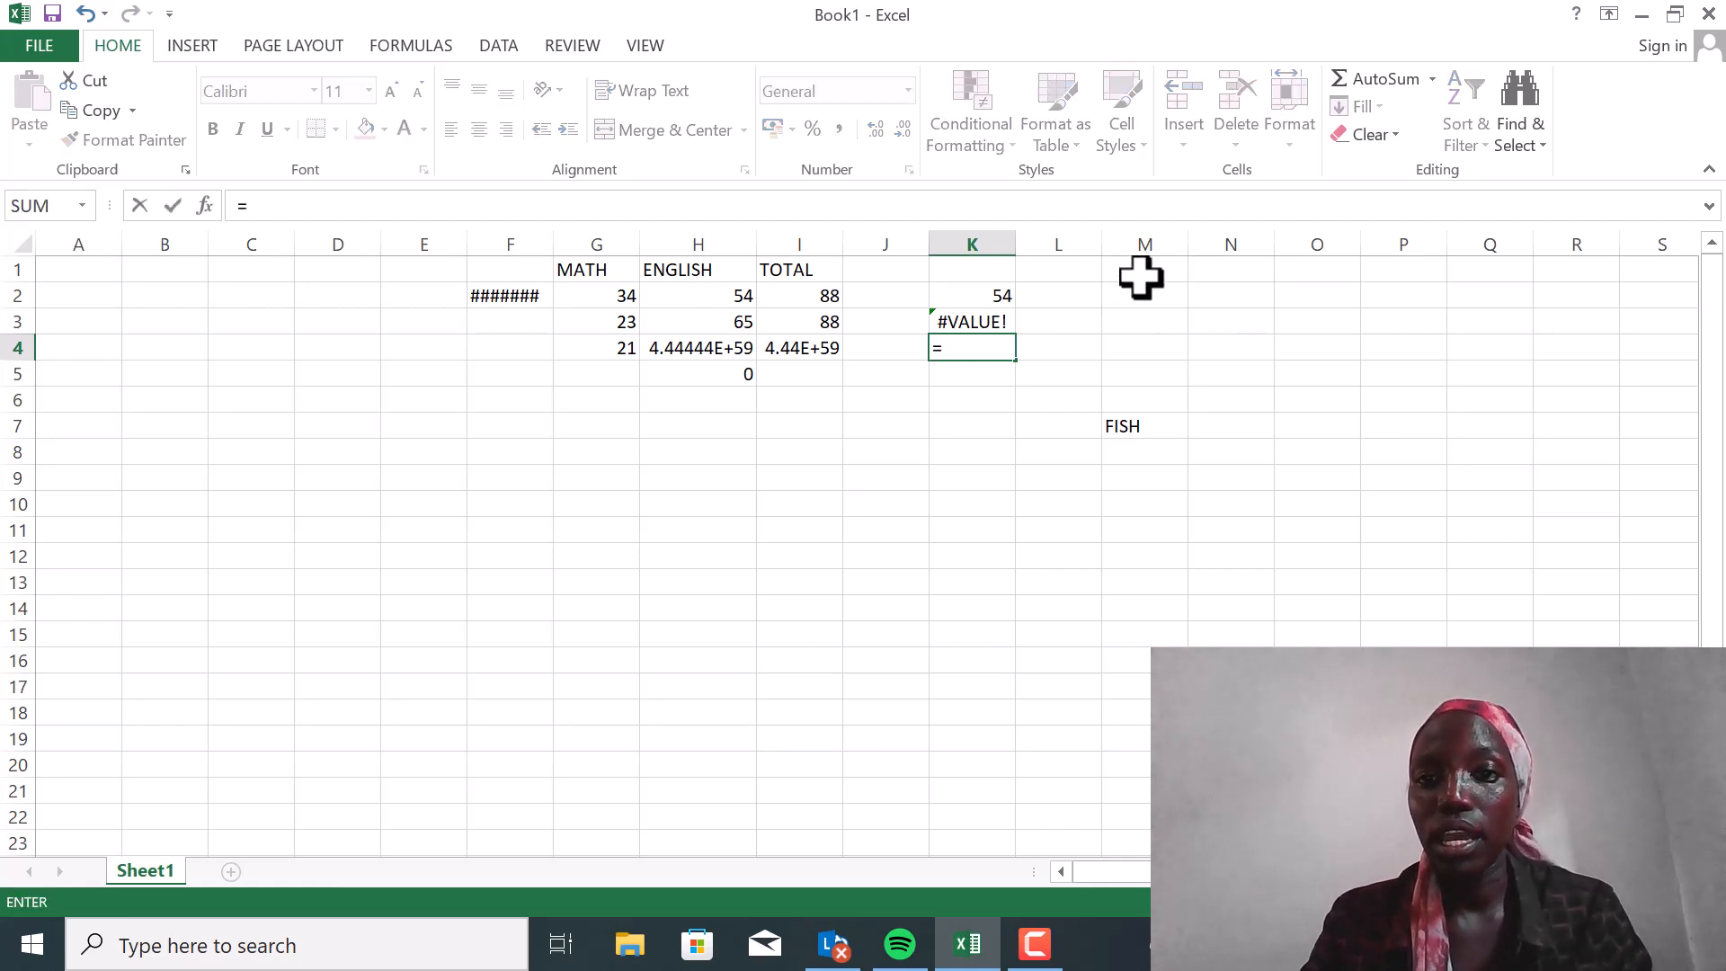
{"action": "left_click", "coordinate": [1135, 271]}
{"action": "left_click_drag", "start_coordinate": [1136, 271], "coordinate": [1093, 362]}
{"action": "left_click", "coordinate": [1062, 377]}
{"action": "left_click", "coordinate": [971, 476]}
{"action": "key", "text": "BackSpace"}
{"action": "key", "text": "BackSpace"}
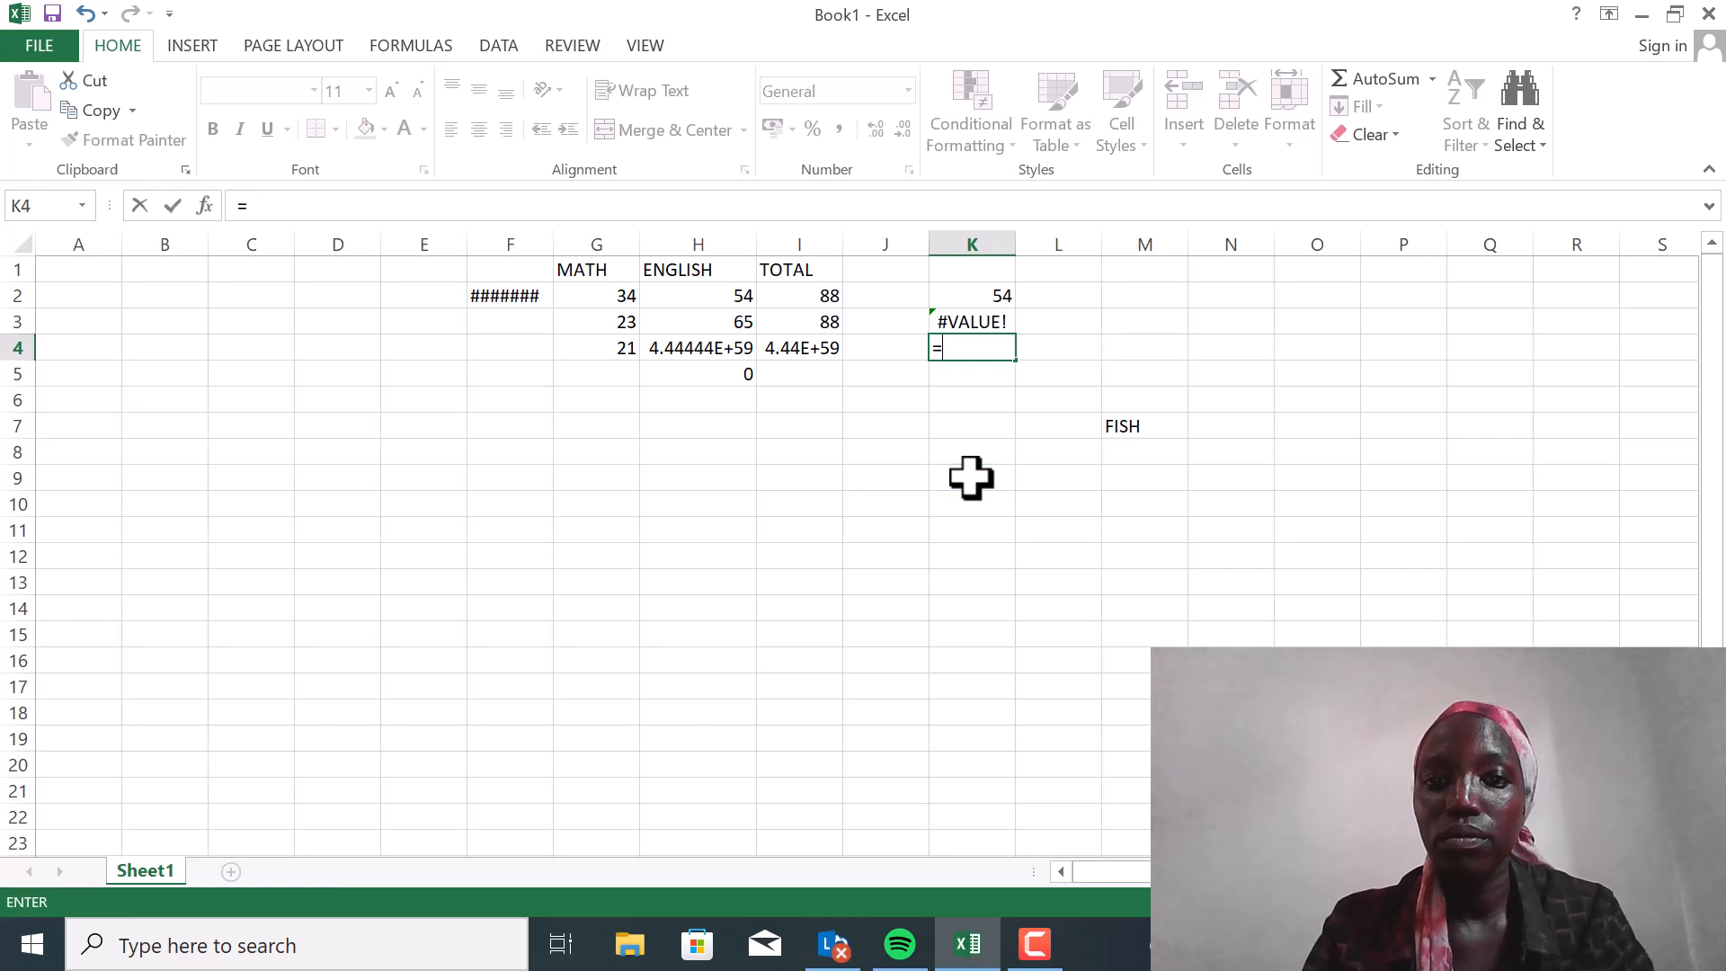
{"action": "key", "text": "BackSpace"}
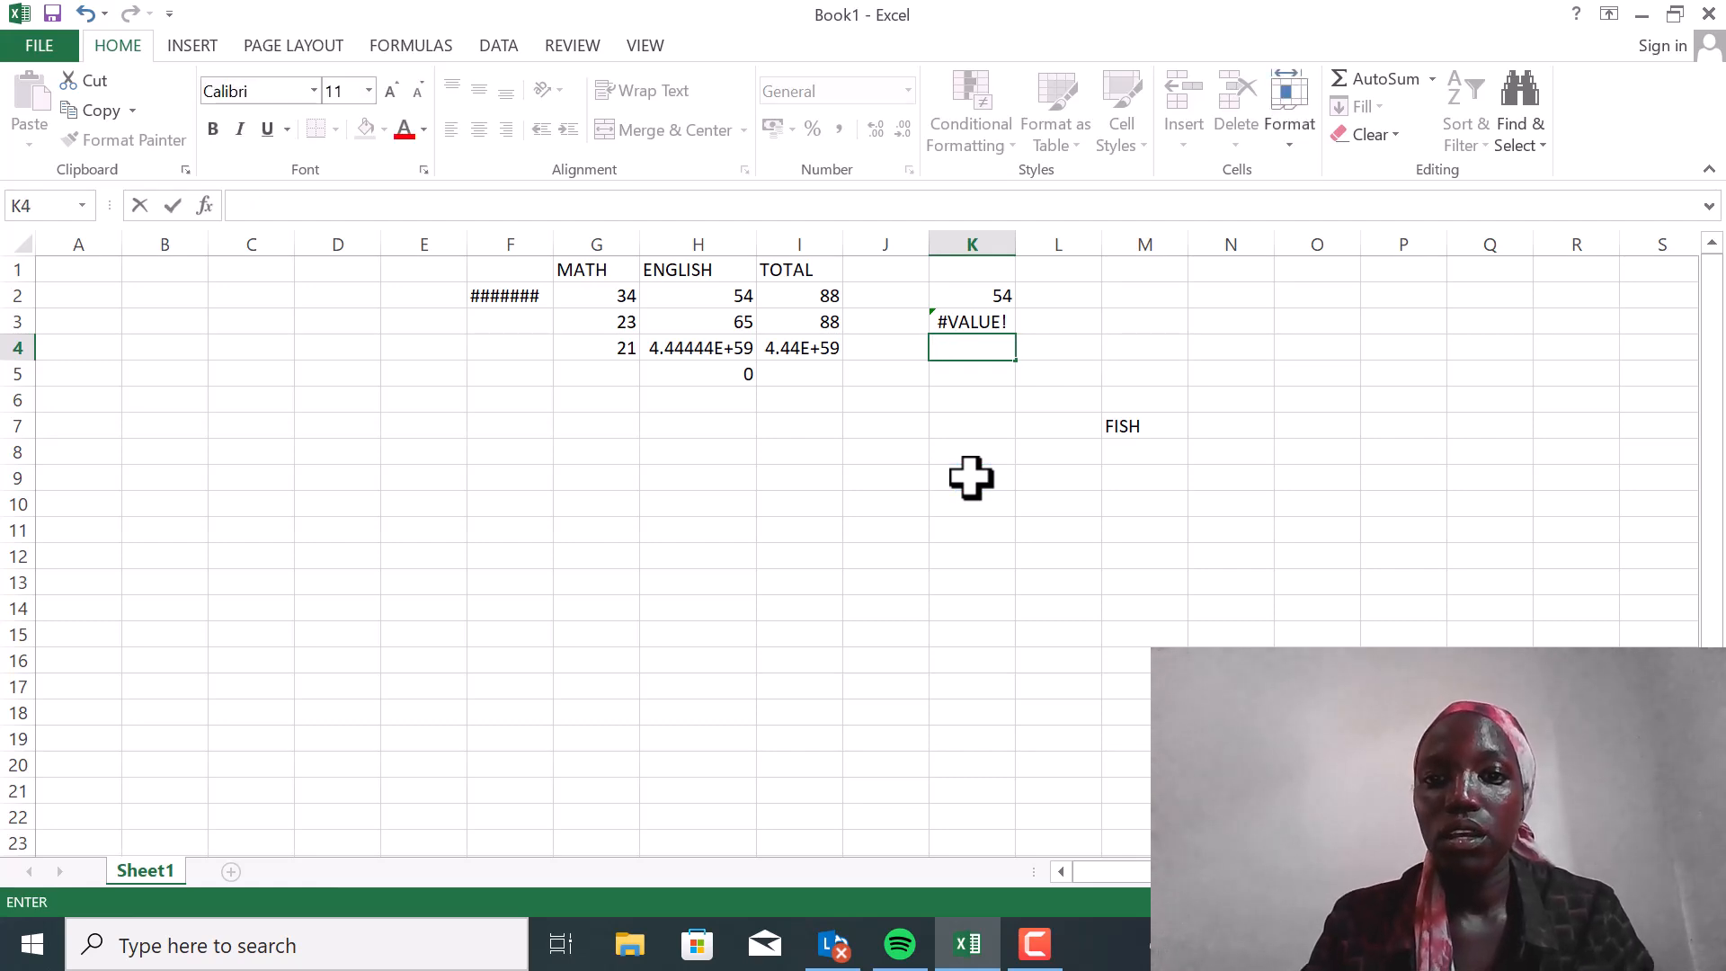
{"action": "left_click", "coordinate": [971, 476]}
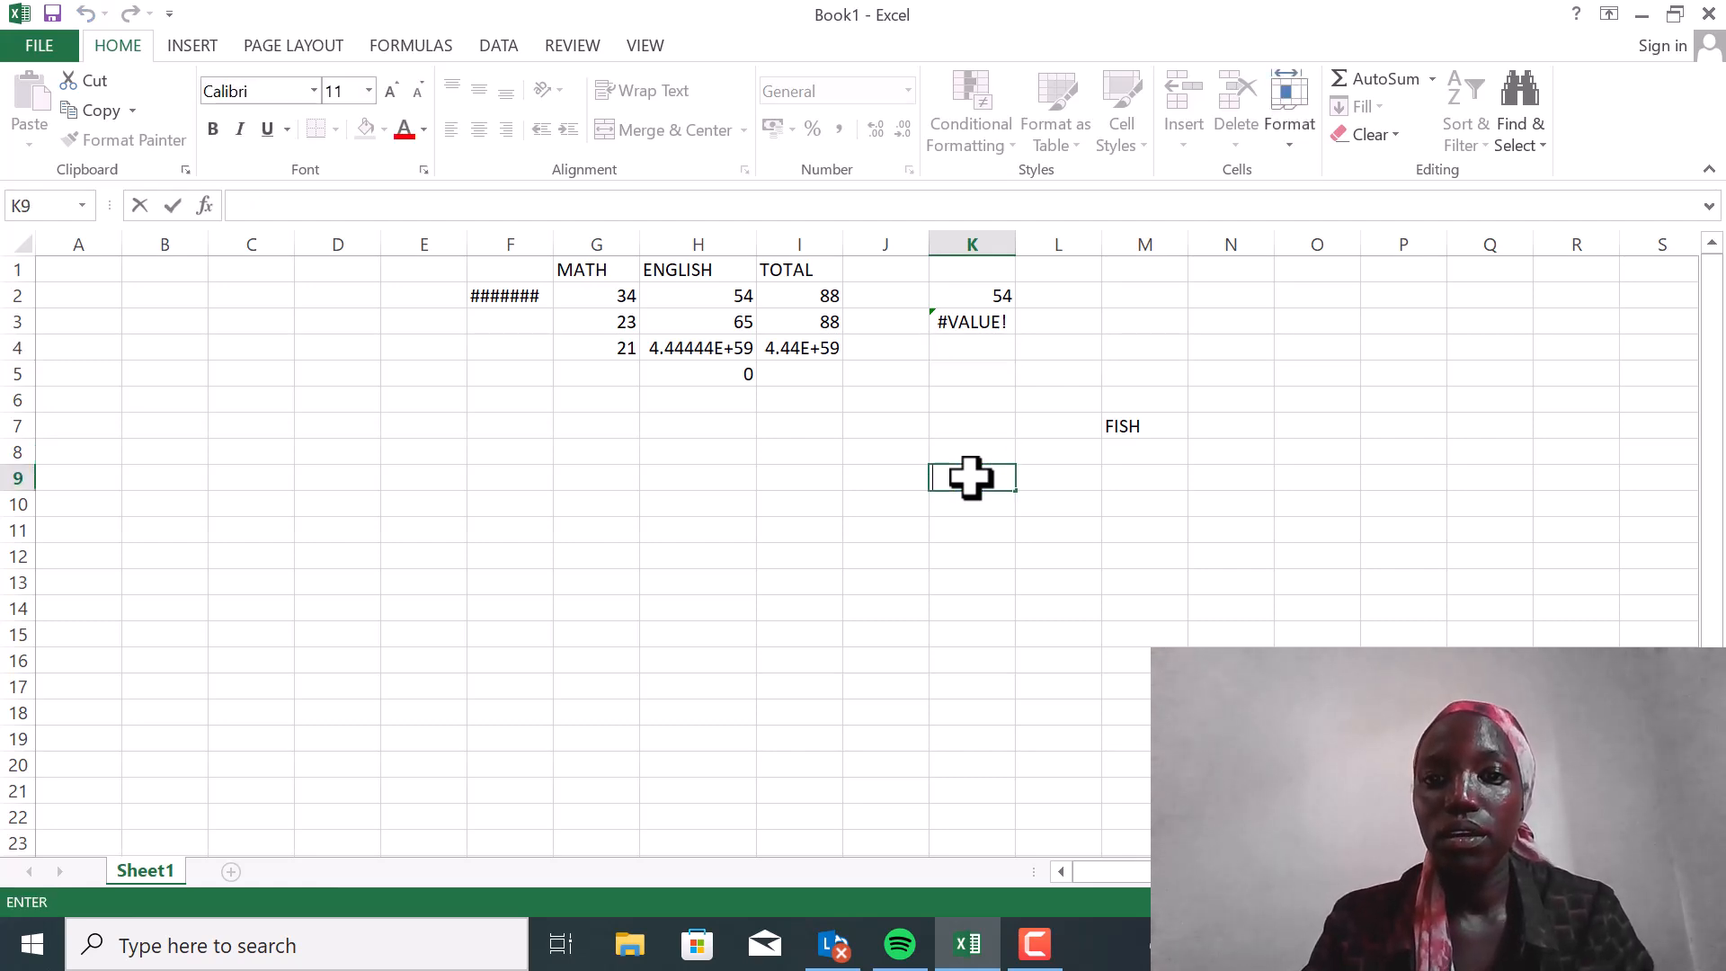
Enter the number 32 in cell N1 and the mark 43 in cell G5 of the MATH column
{"action": "left_click", "coordinate": [1136, 268]}
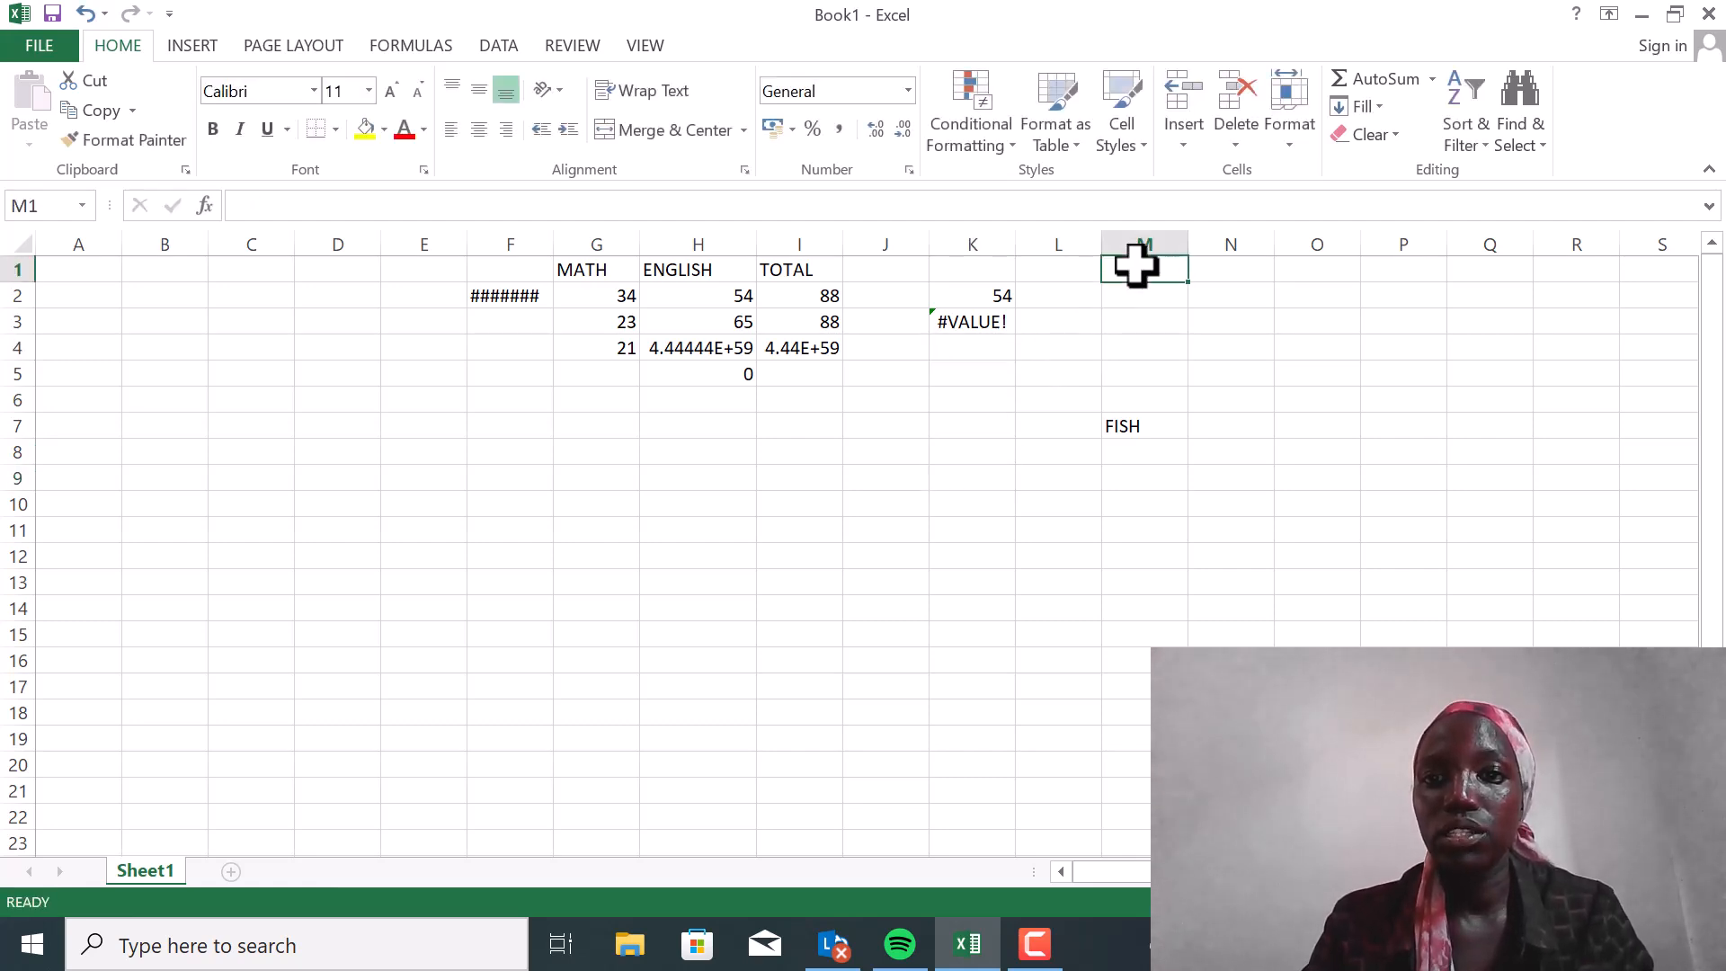
{"action": "left_click", "coordinate": [1202, 273]}
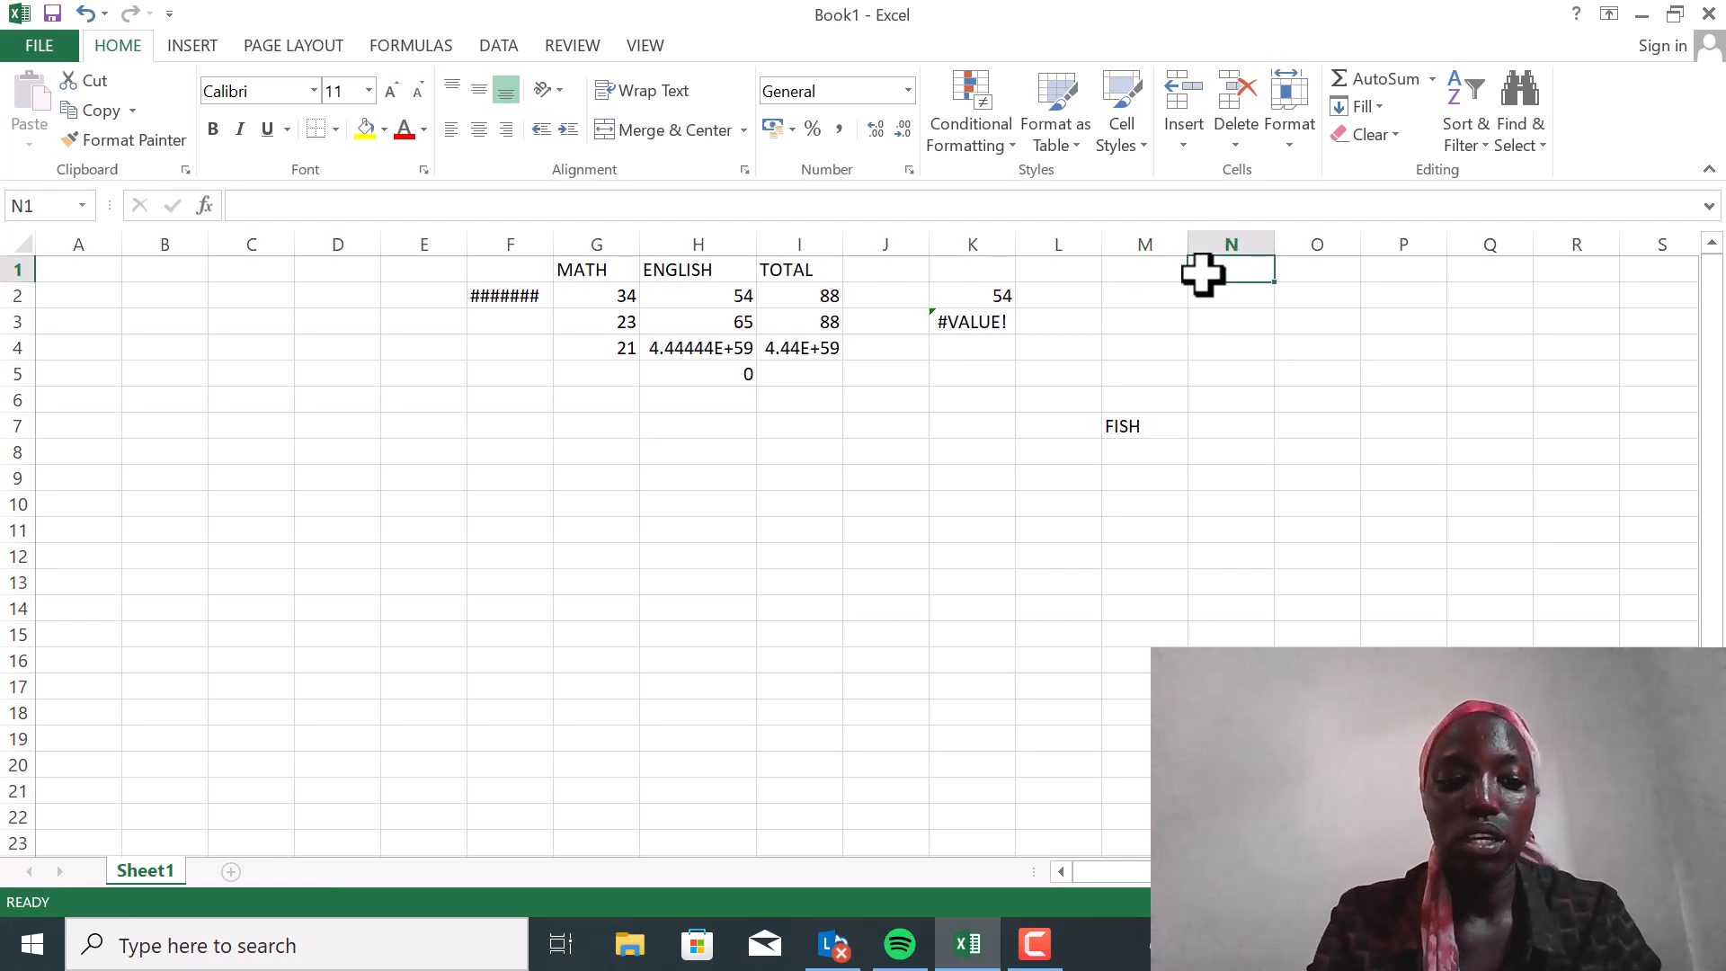
{"action": "type", "text": "3"}
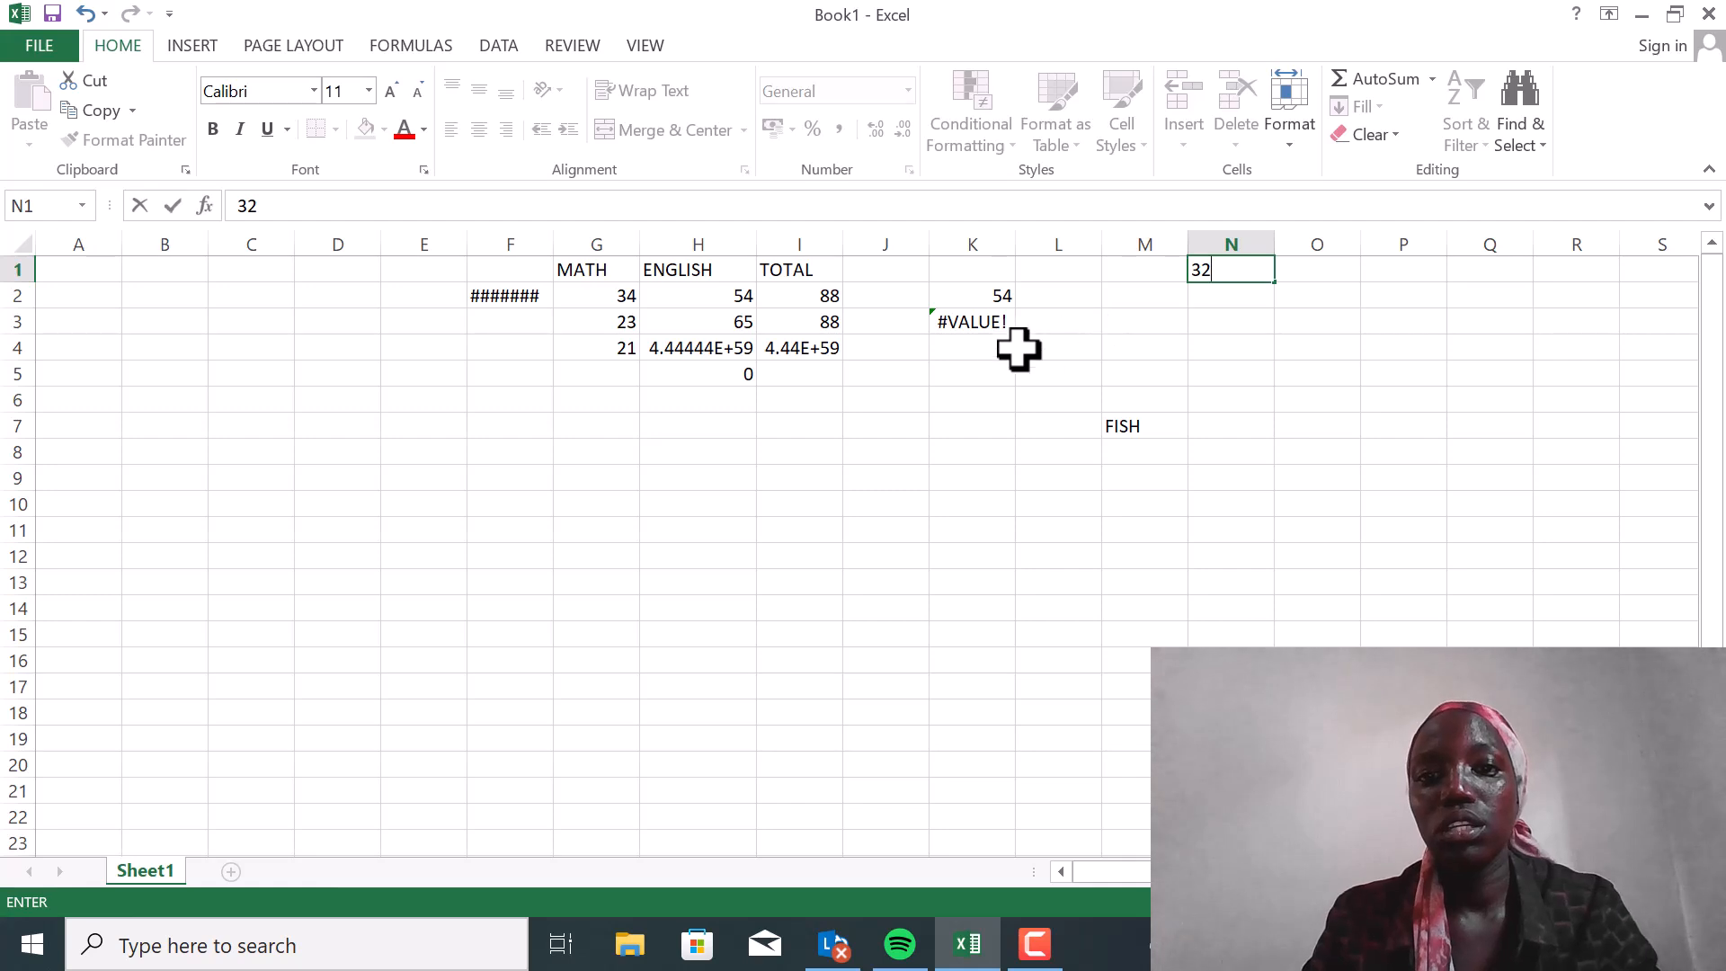
{"action": "type", "text": "2"}
{"action": "left_click", "coordinate": [783, 376]}
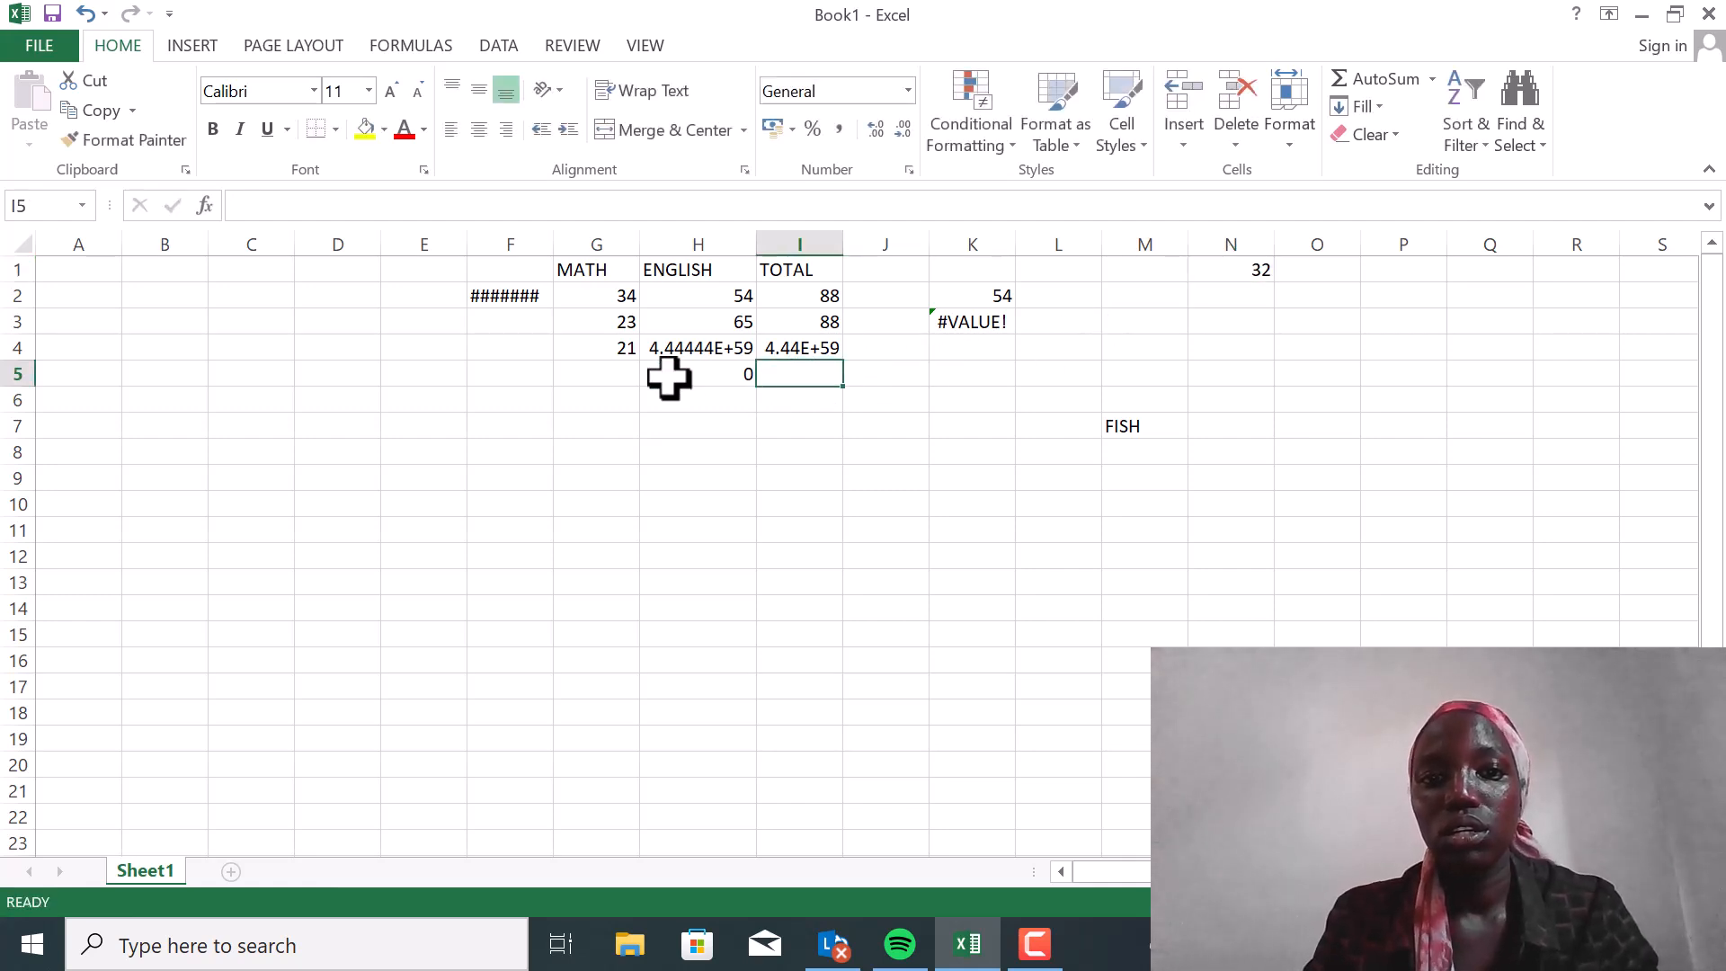
{"action": "left_click", "coordinate": [617, 374]}
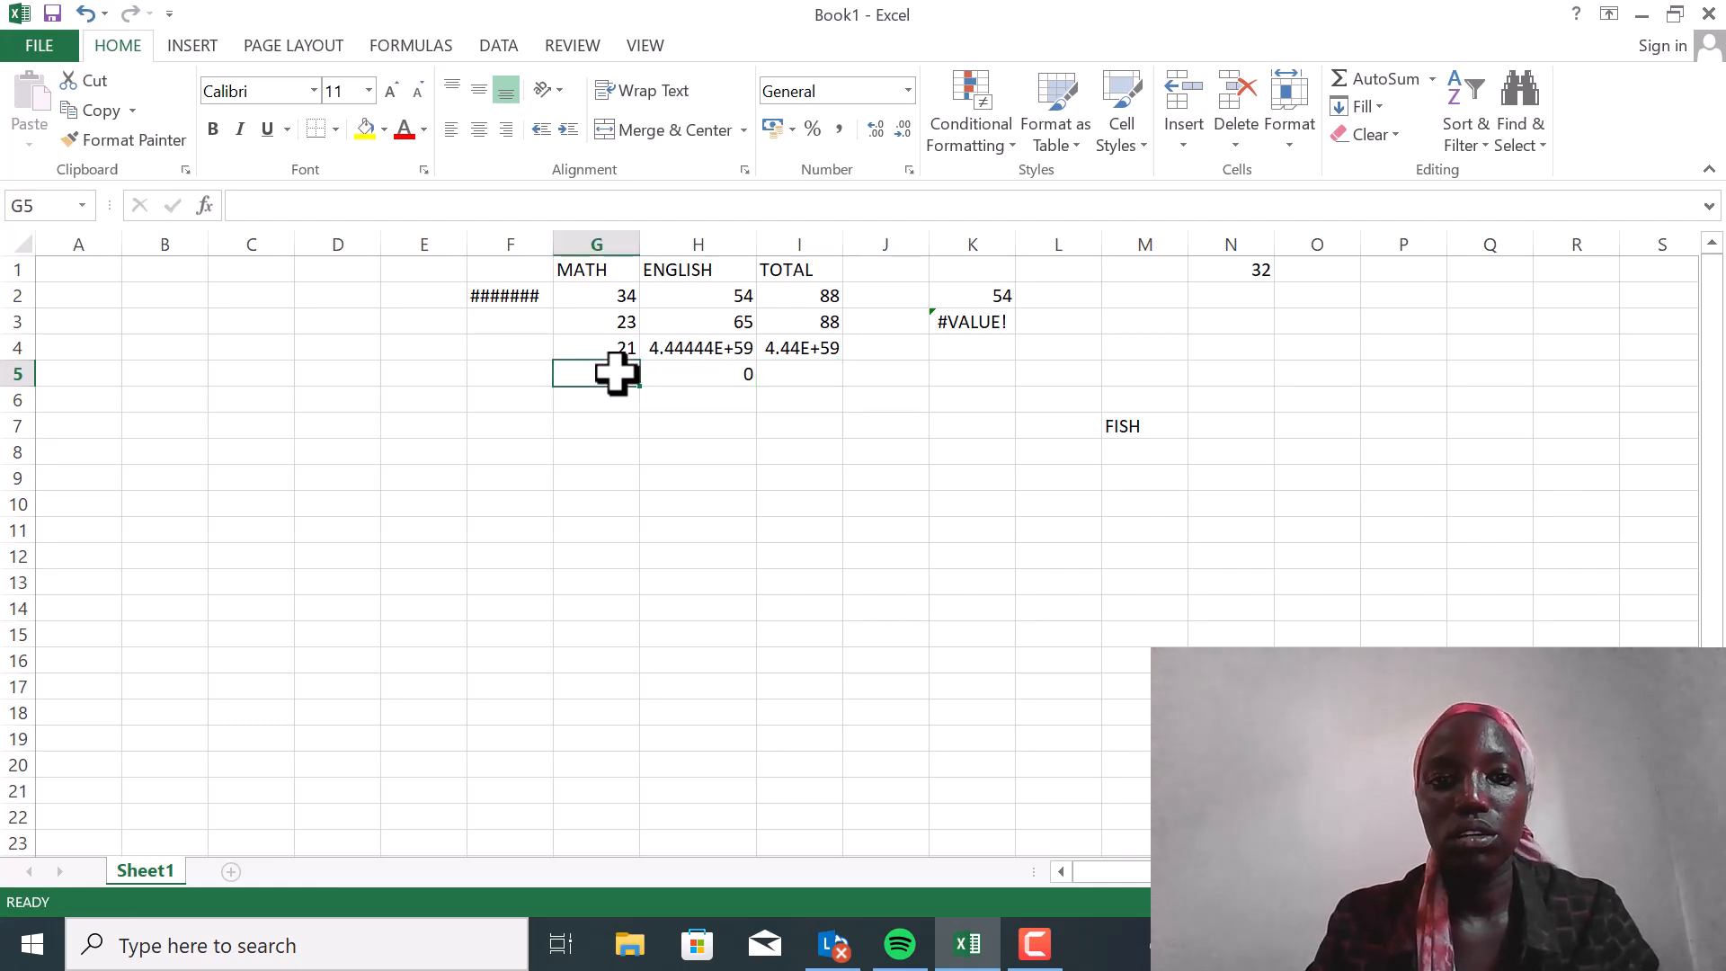
{"action": "type", "text": "43"}
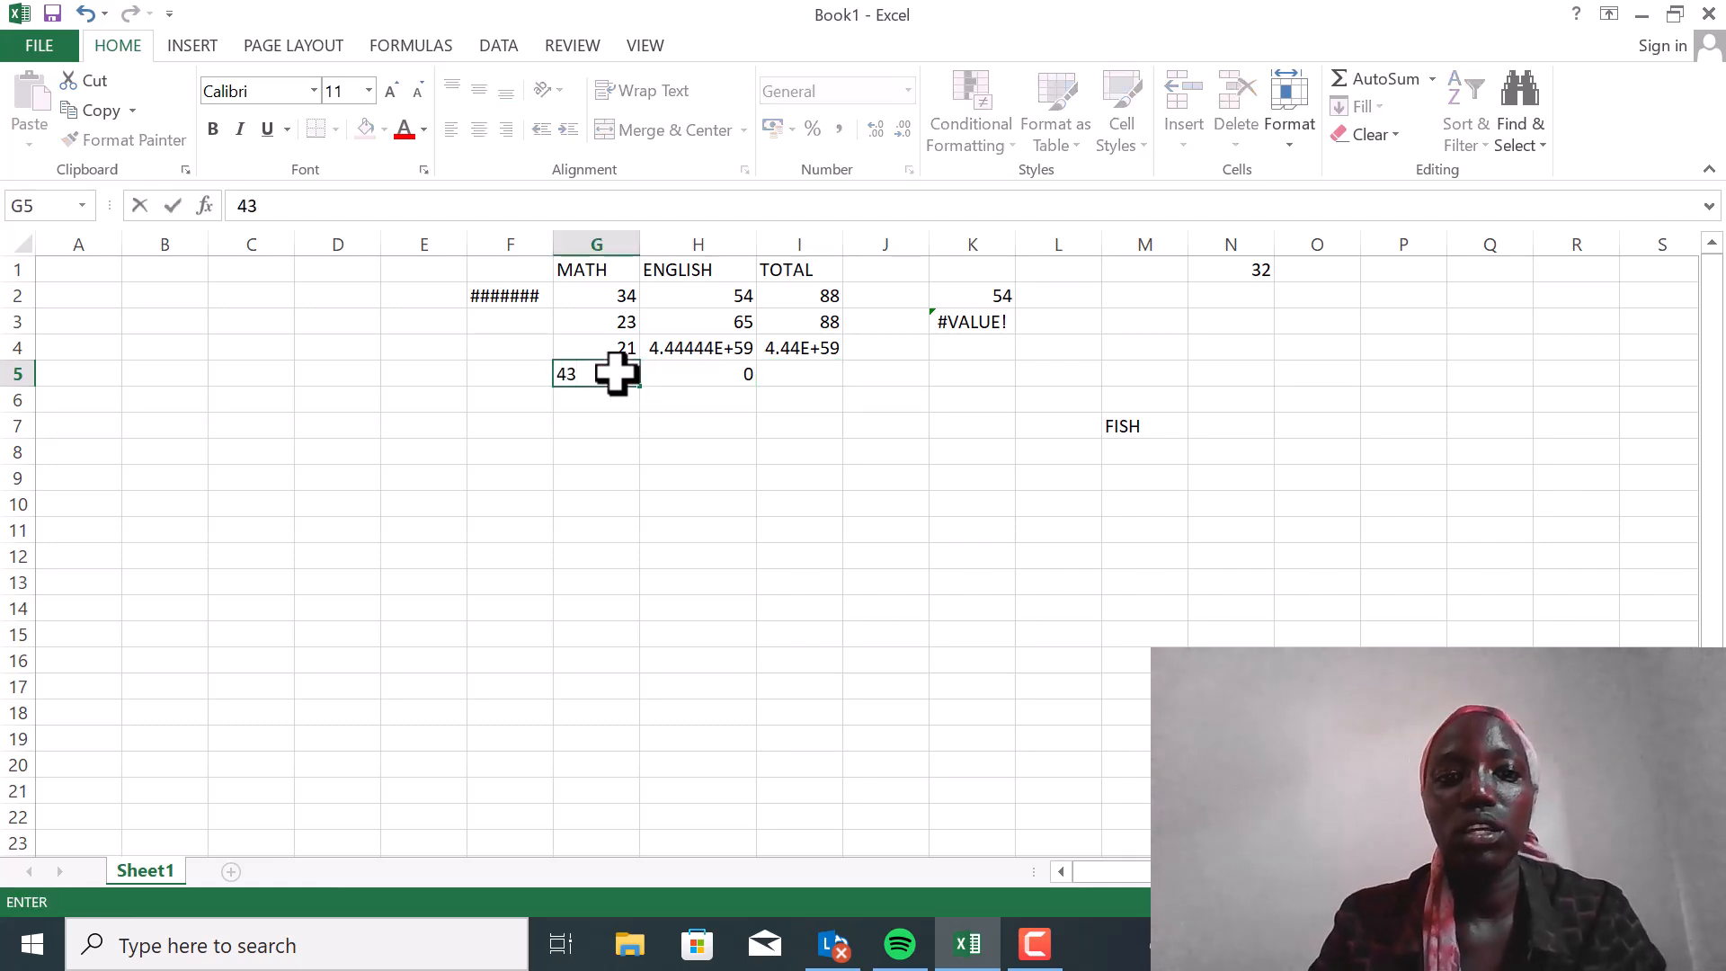
Enter the formula =G5+N1 in cell I5 to add the MATH mark to the number in N1
{"action": "left_click", "coordinate": [808, 374]}
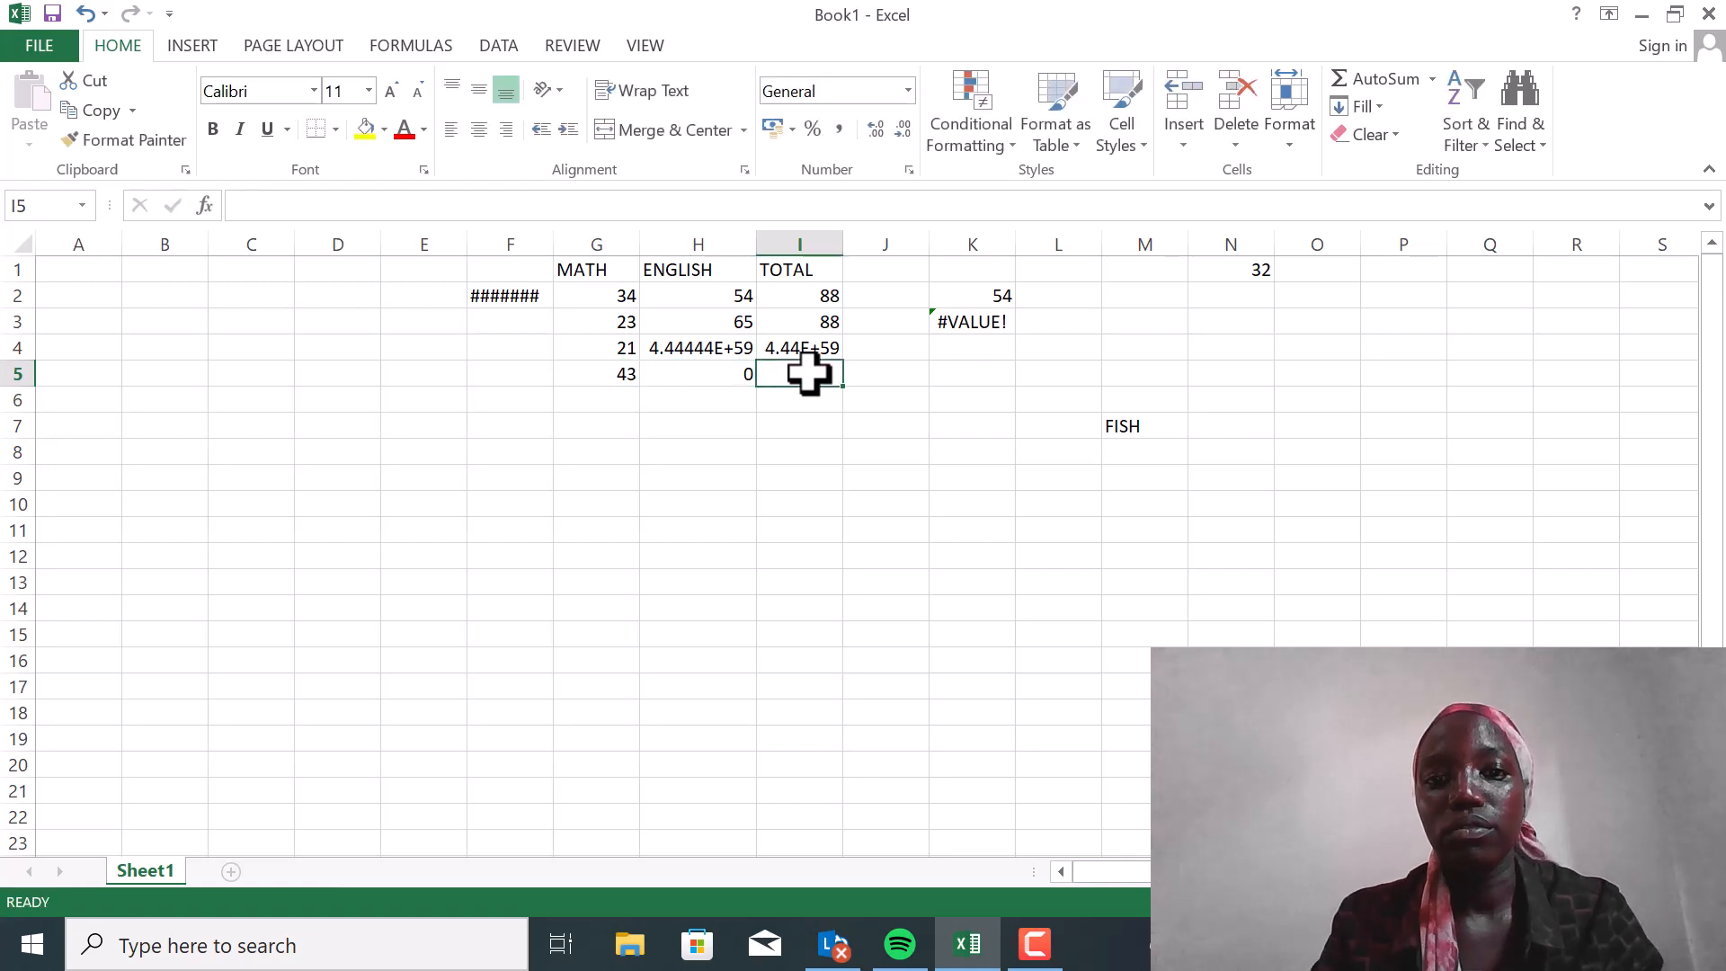
{"action": "type", "text": "="}
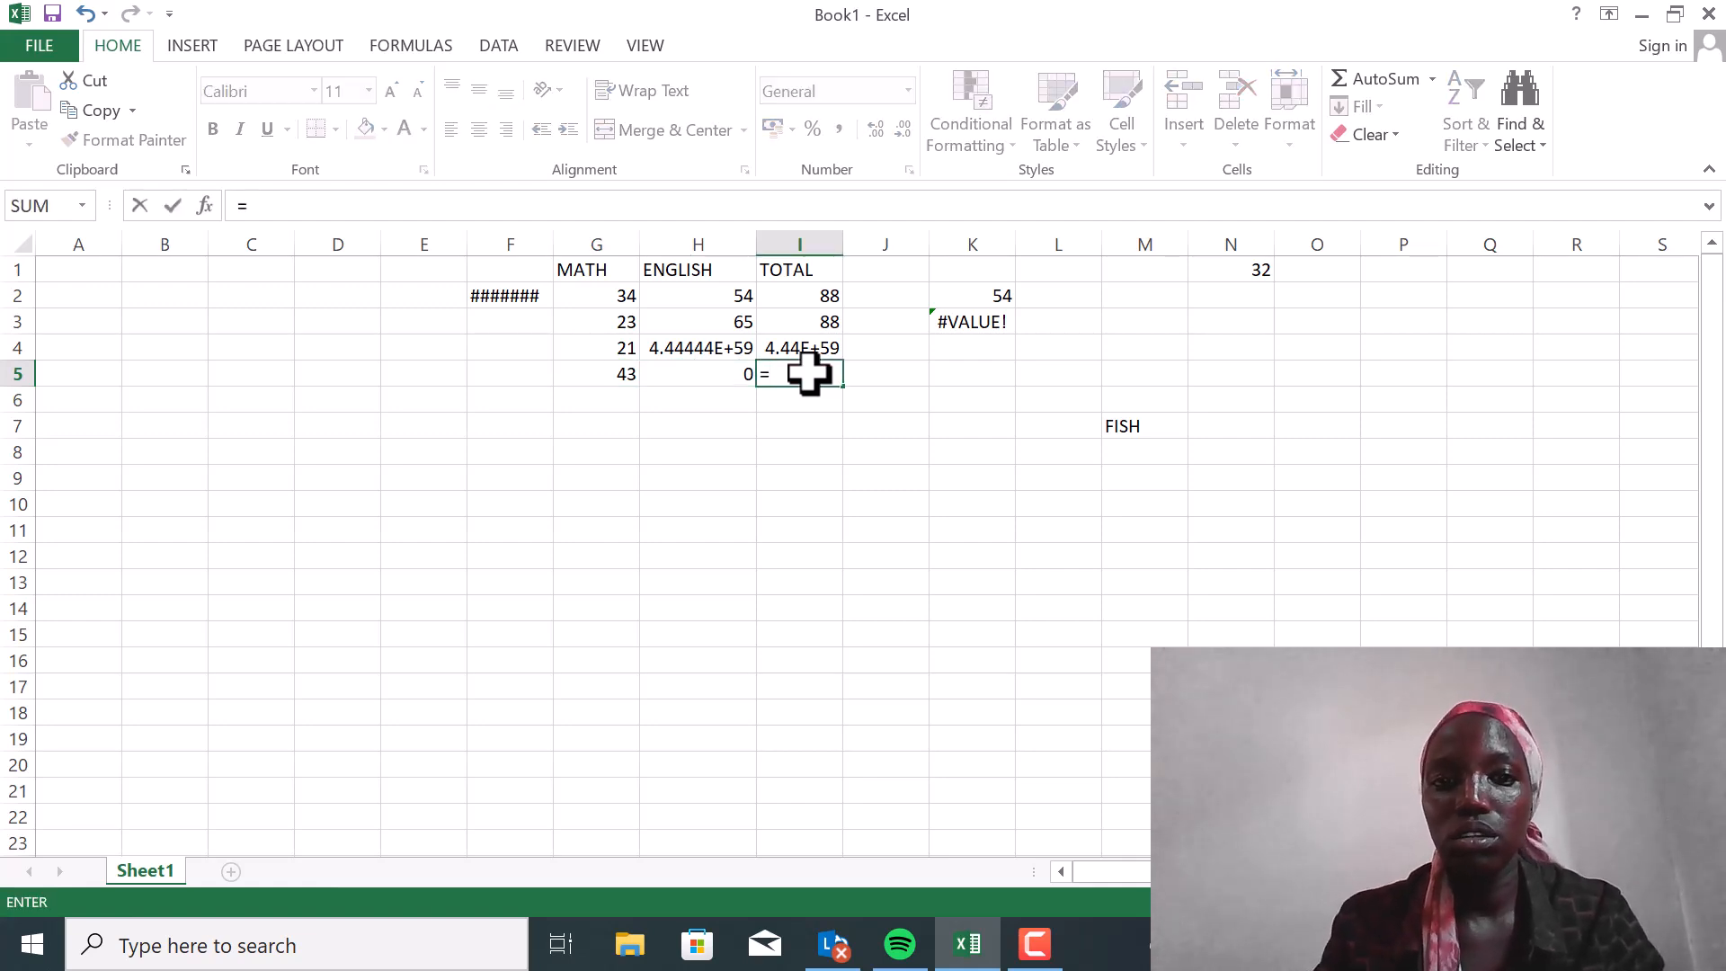
{"action": "left_click", "coordinate": [612, 371]}
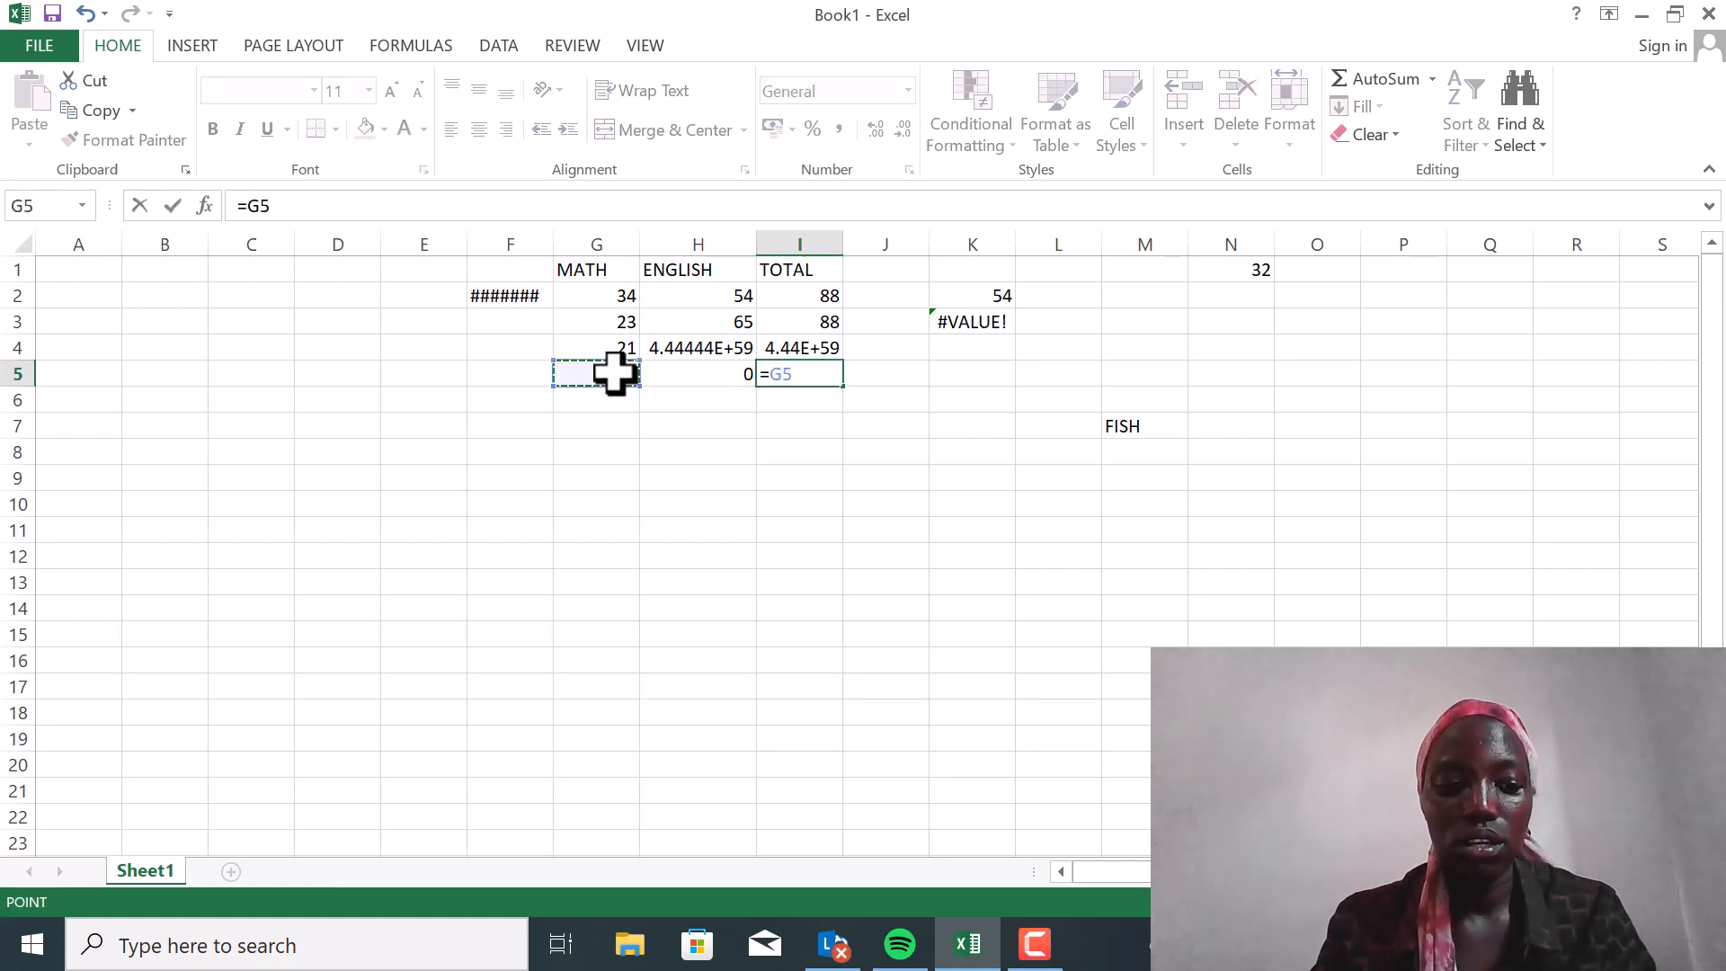
{"action": "type", "text": "="}
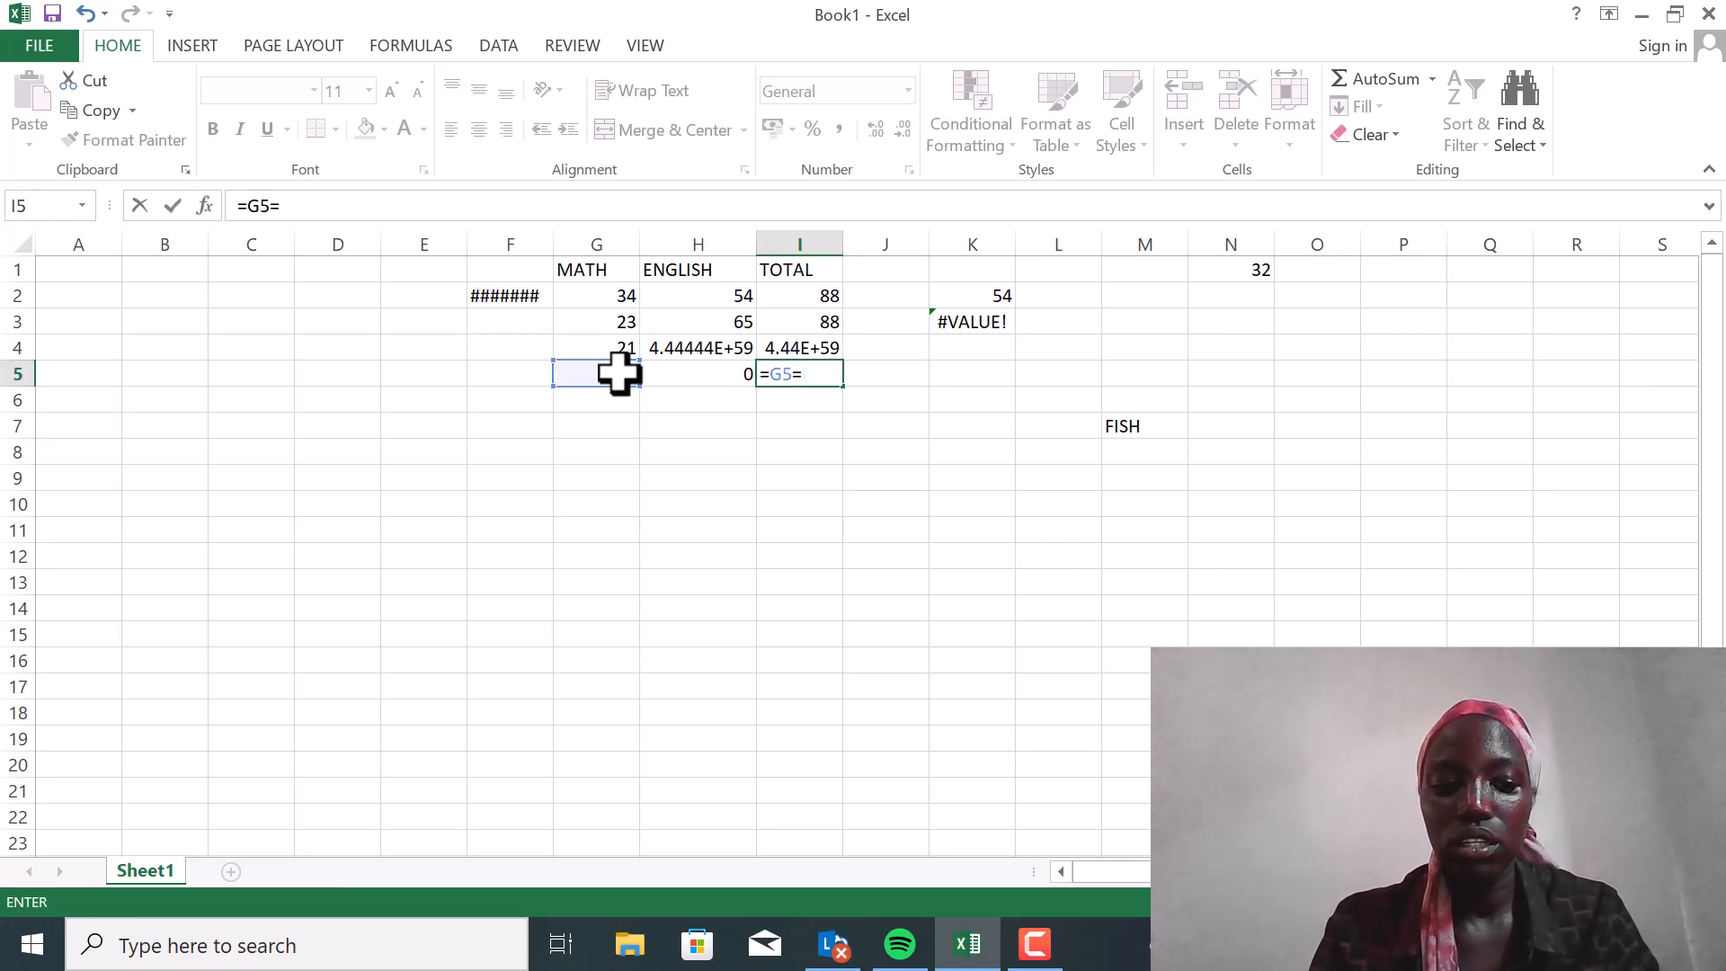
{"action": "key", "text": "BackSpace"}
{"action": "type", "text": "+"}
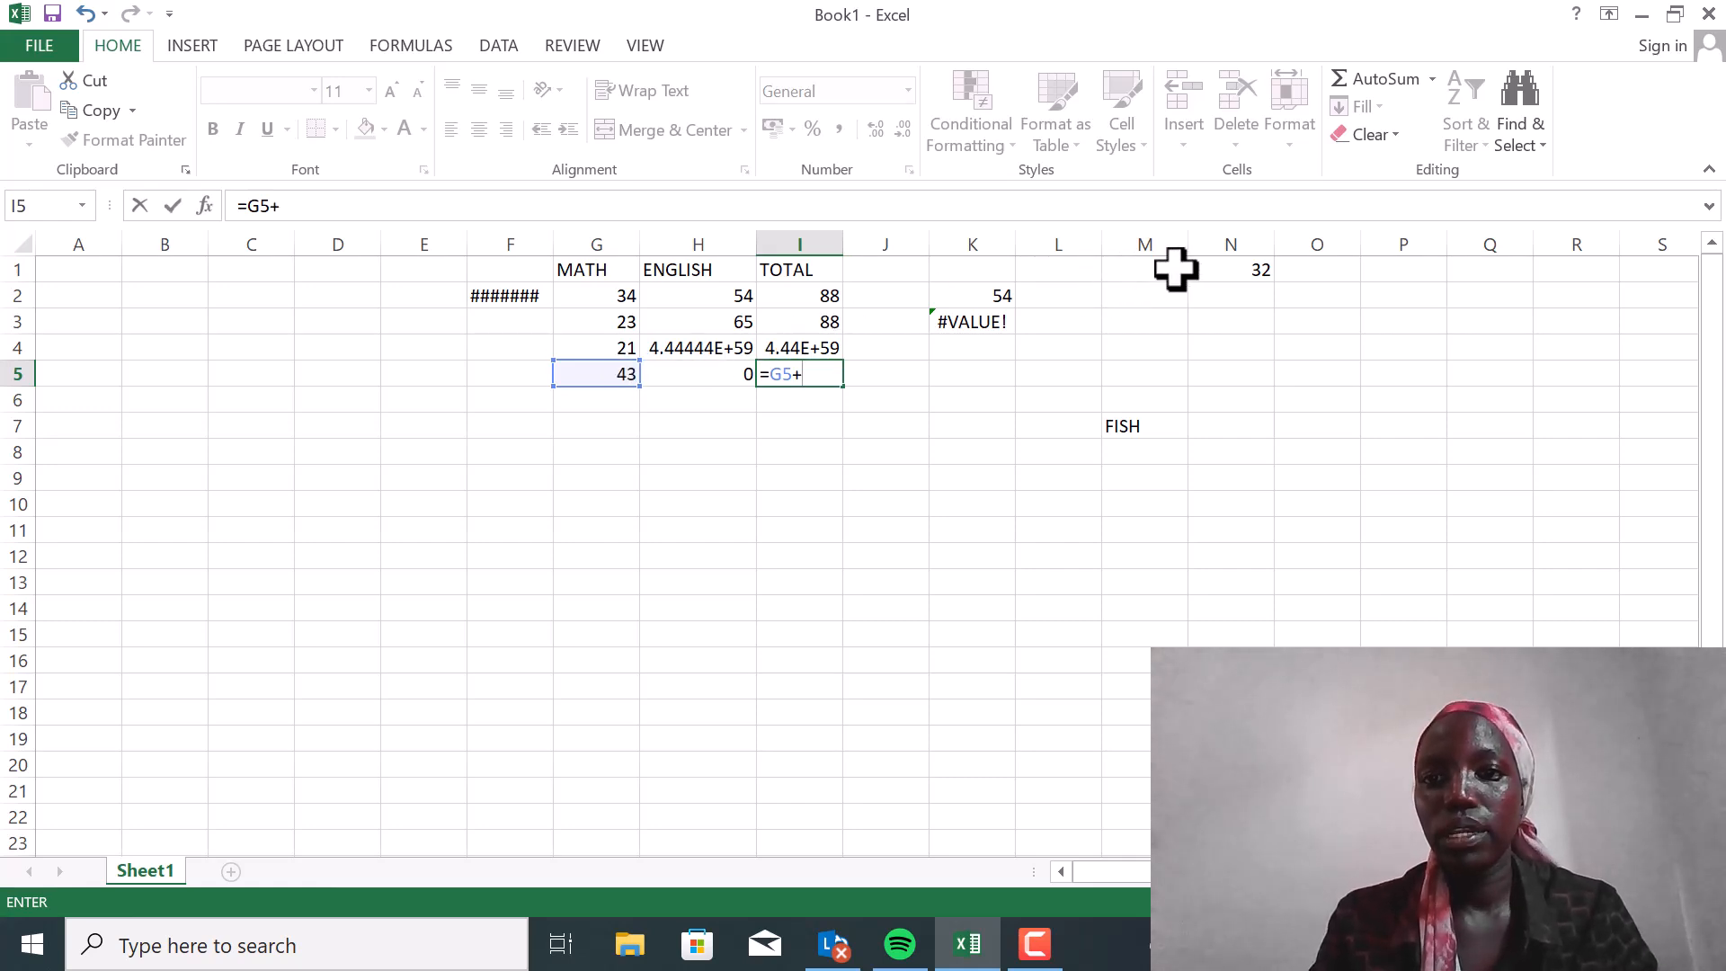
{"action": "left_click", "coordinate": [1207, 268]}
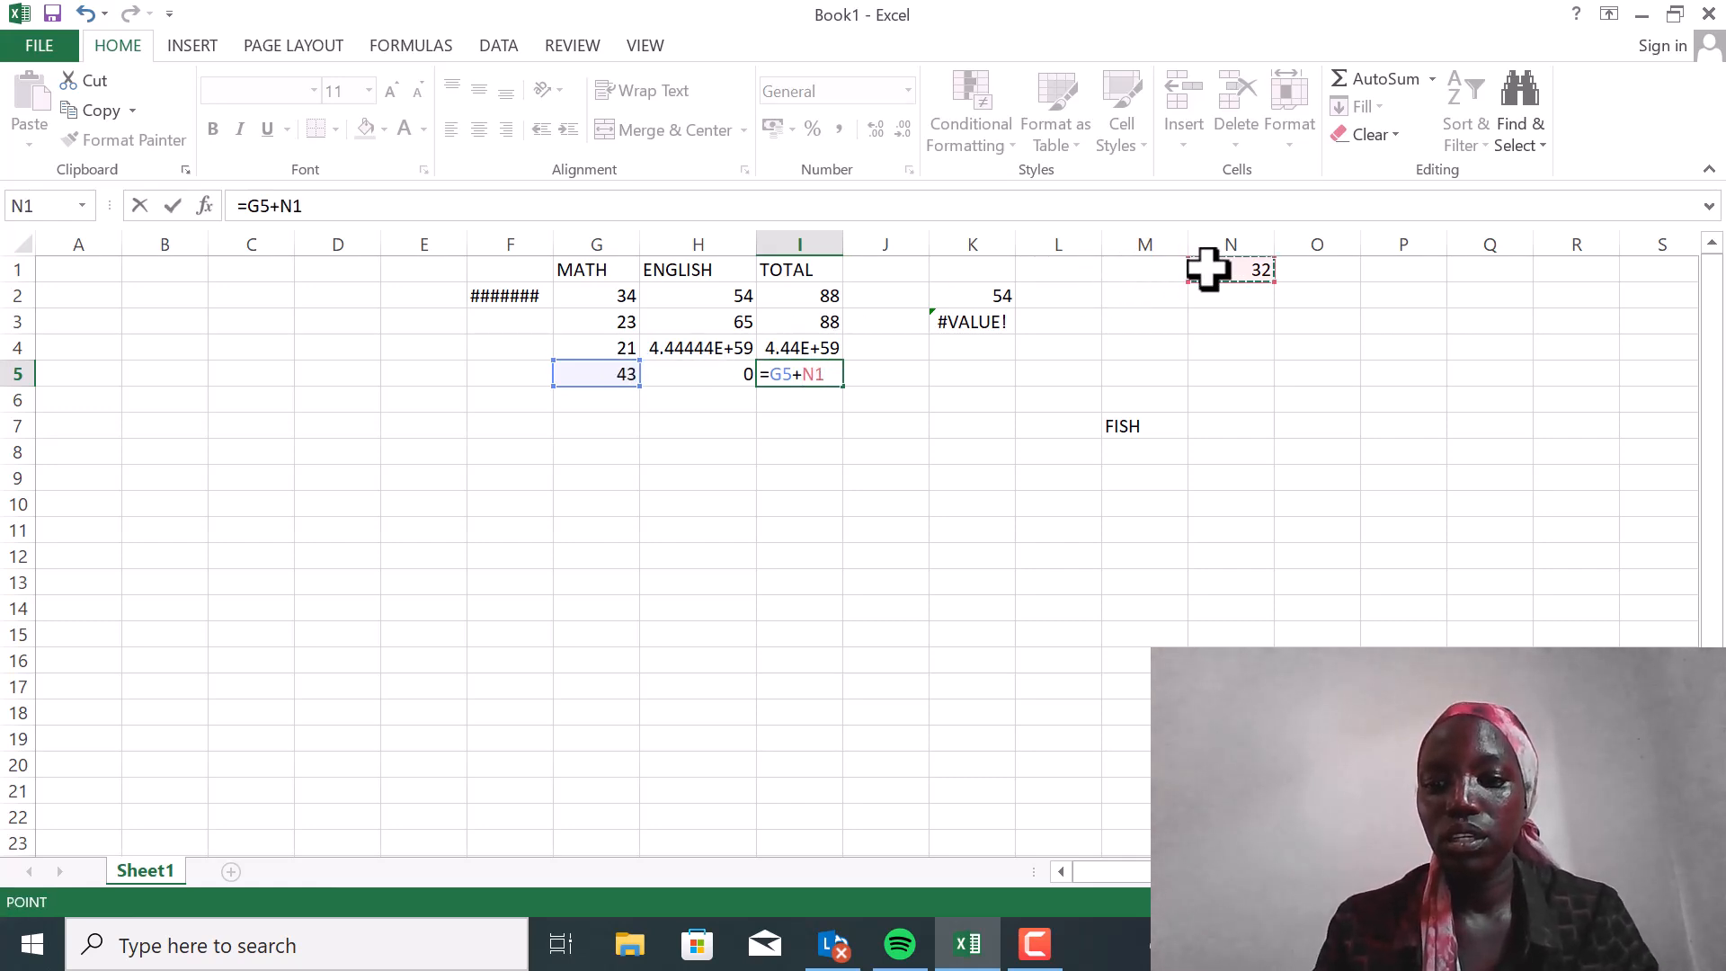
{"action": "key", "text": "Return"}
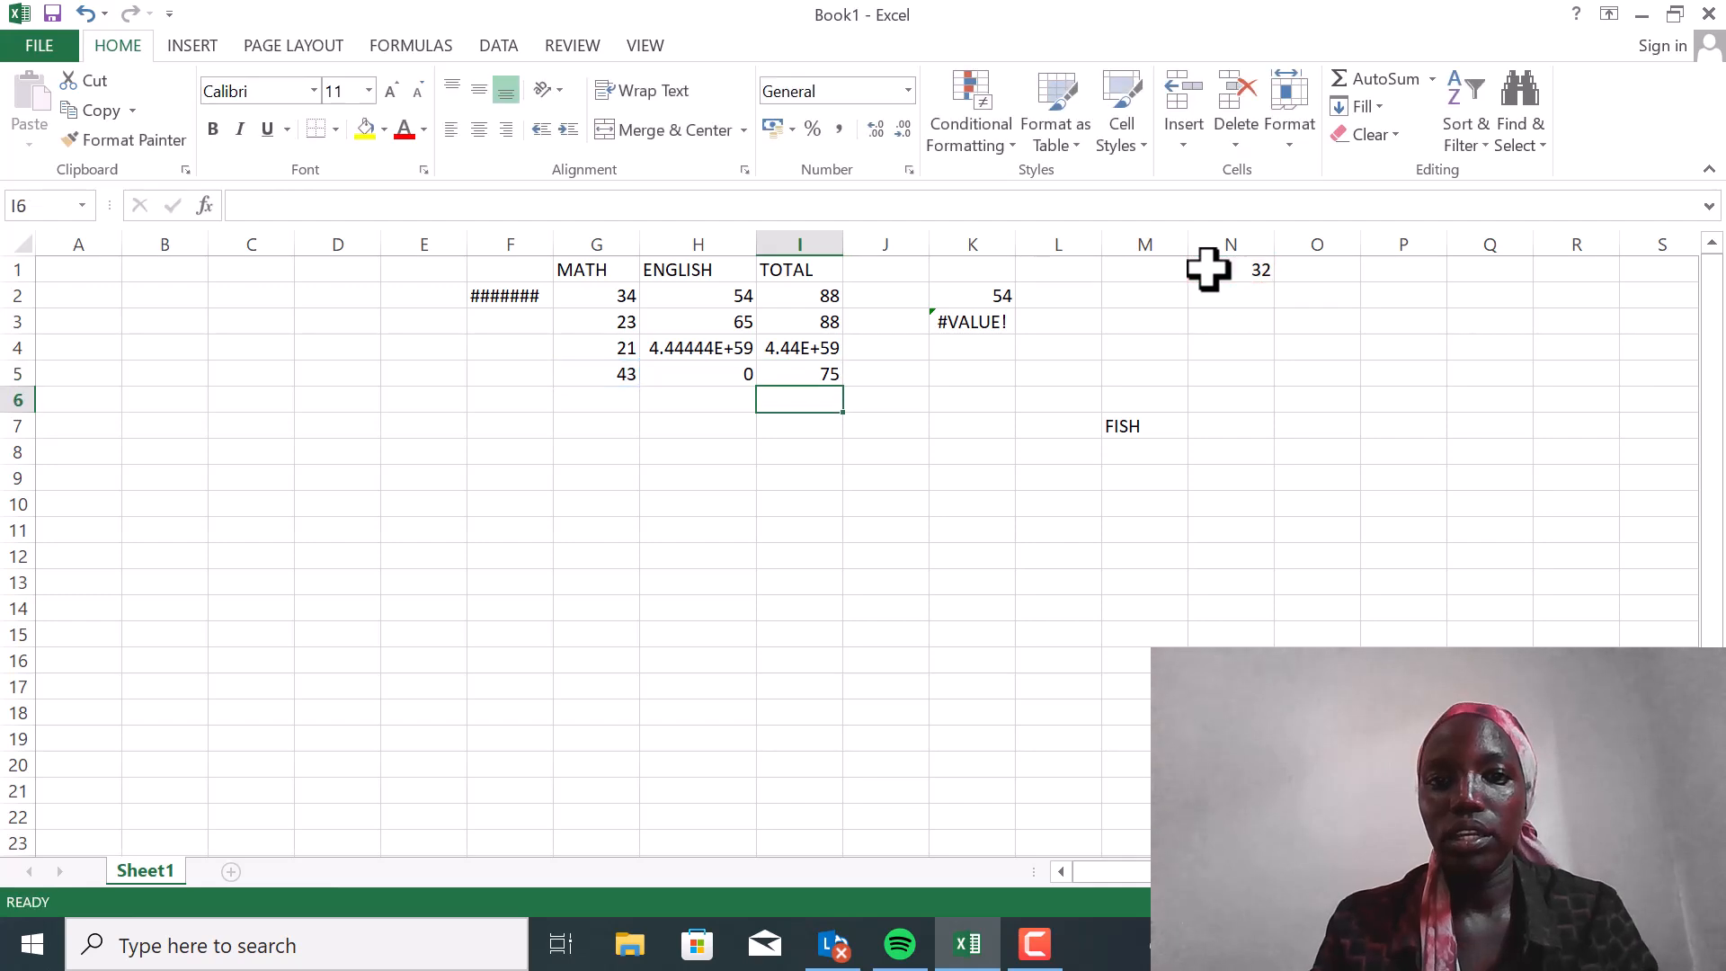
Delete the entire column N that the total formula in I5 refers to
{"action": "left_click", "coordinate": [1245, 238]}
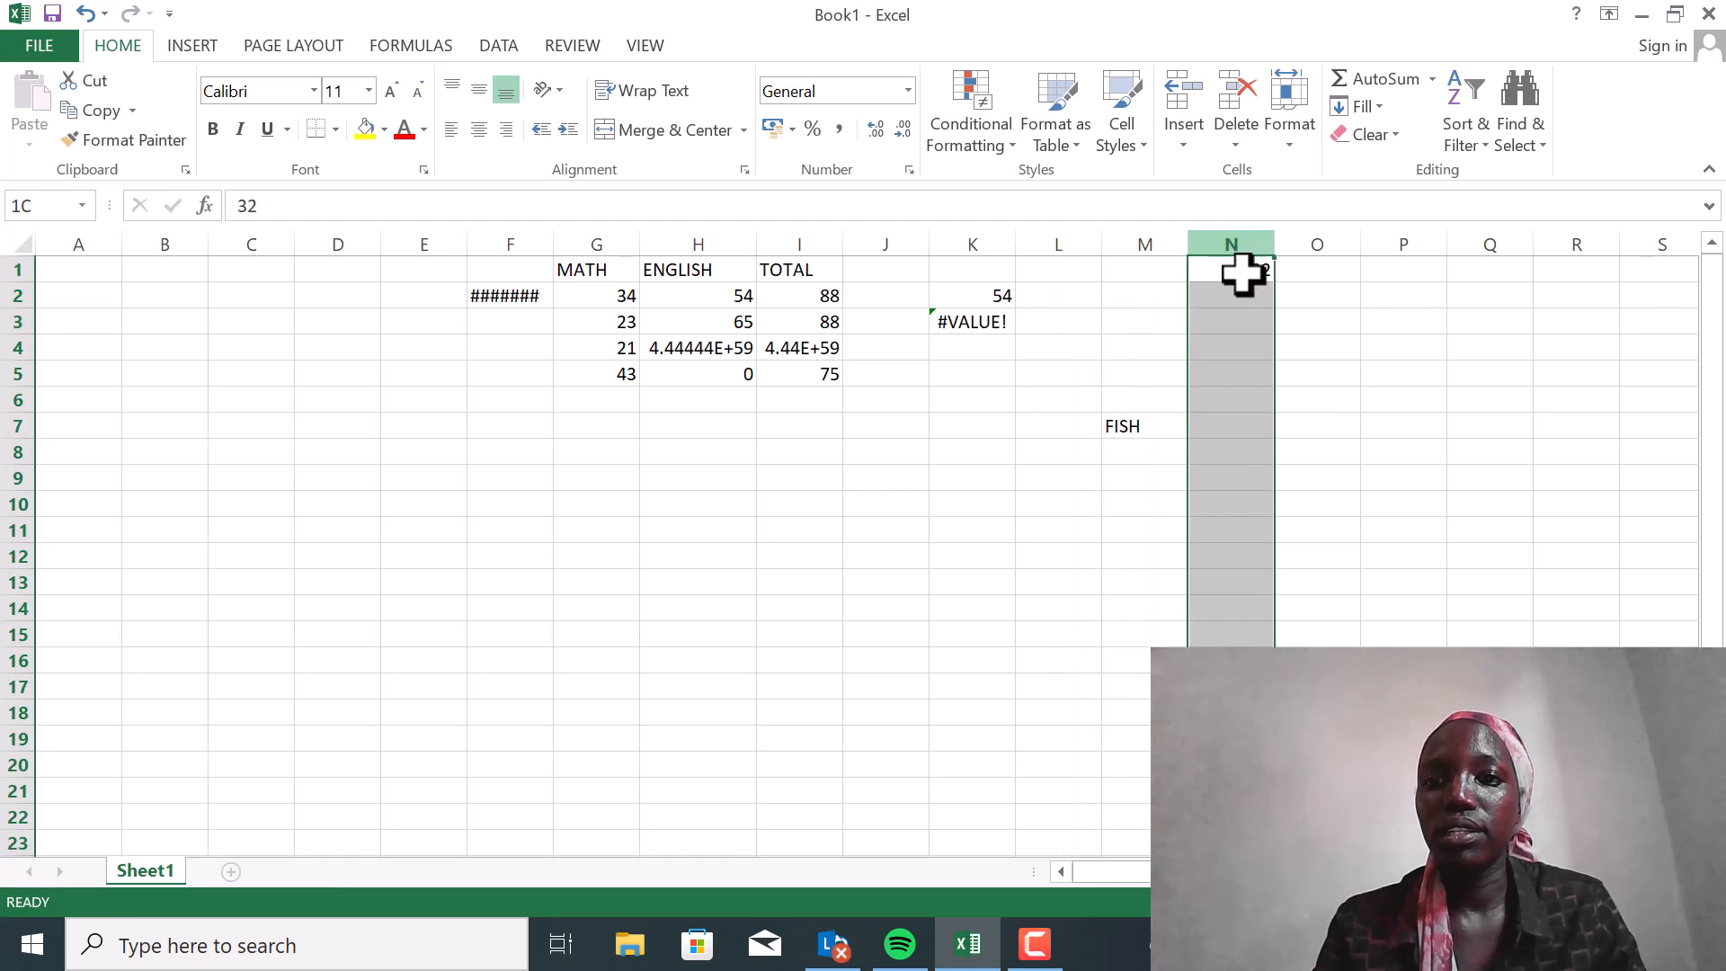
{"action": "right_click", "coordinate": [1243, 276]}
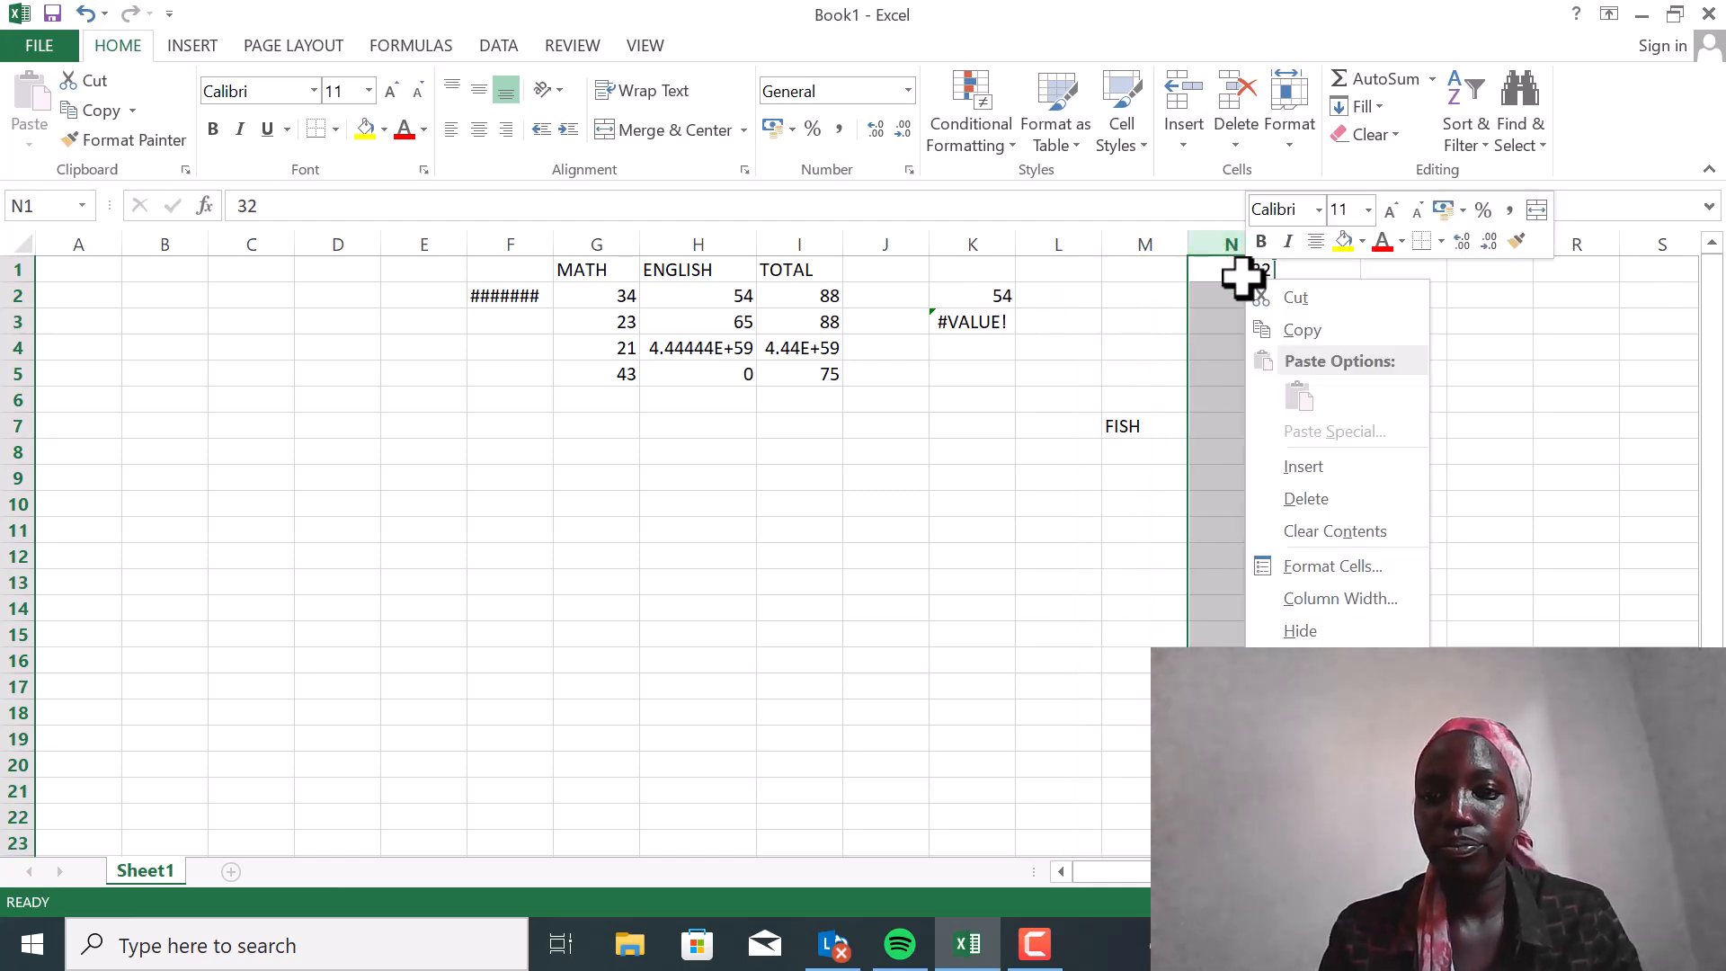
{"action": "left_click", "coordinate": [1317, 498]}
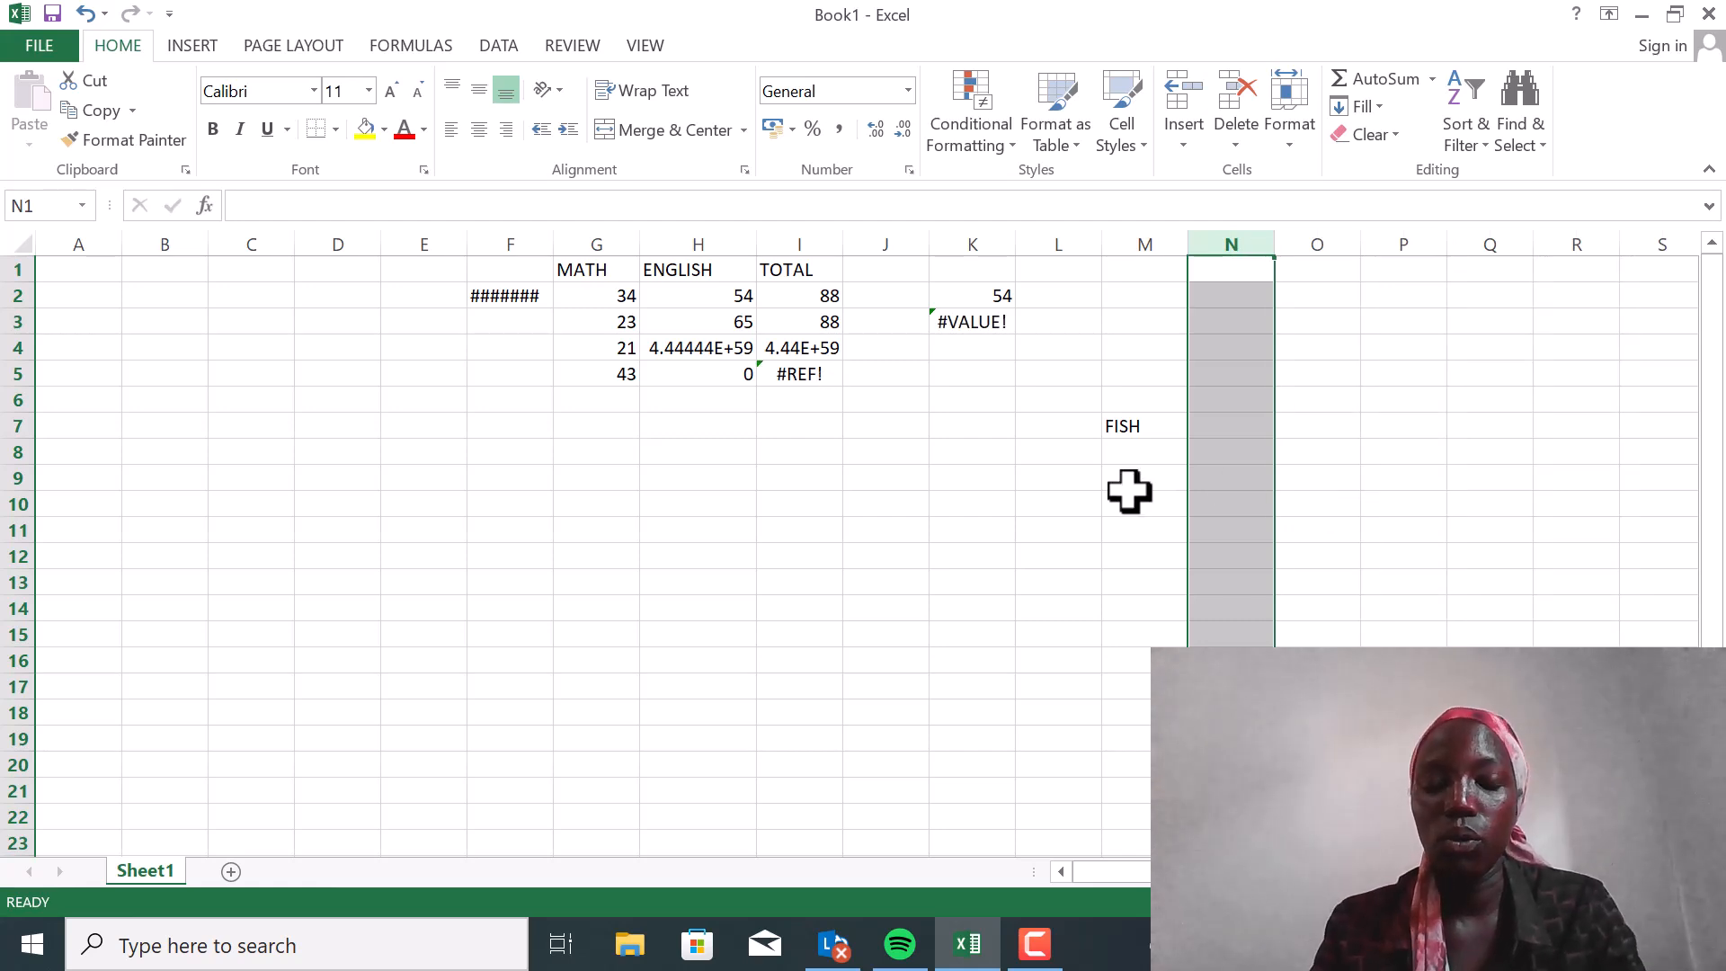